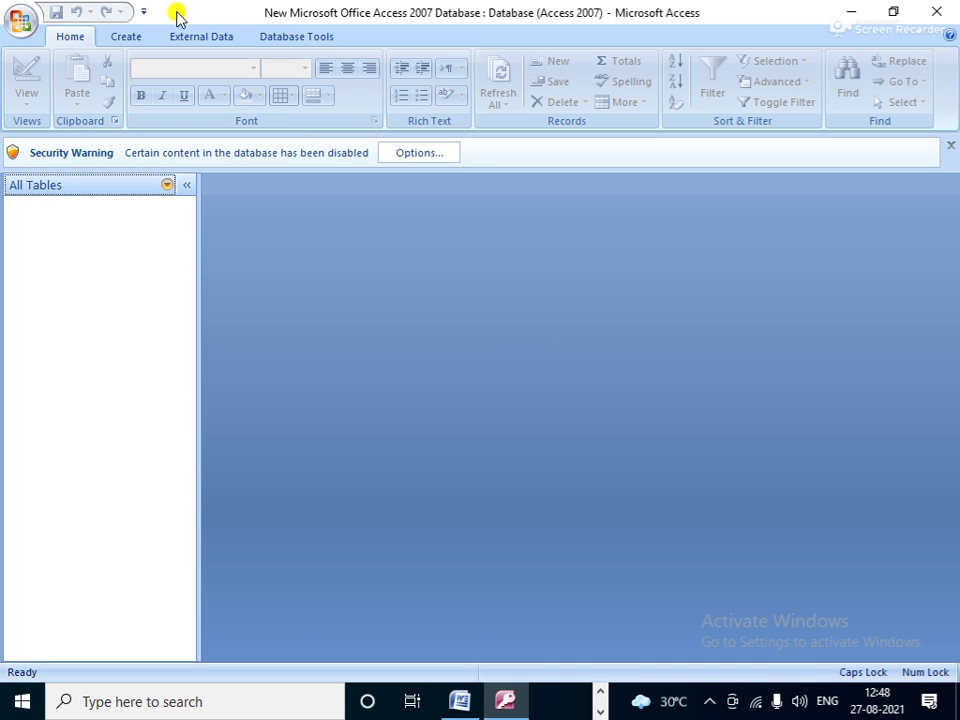
# Step: Create a new blank table, Table1, and switch it to Design View
pyautogui.click(20, 22)
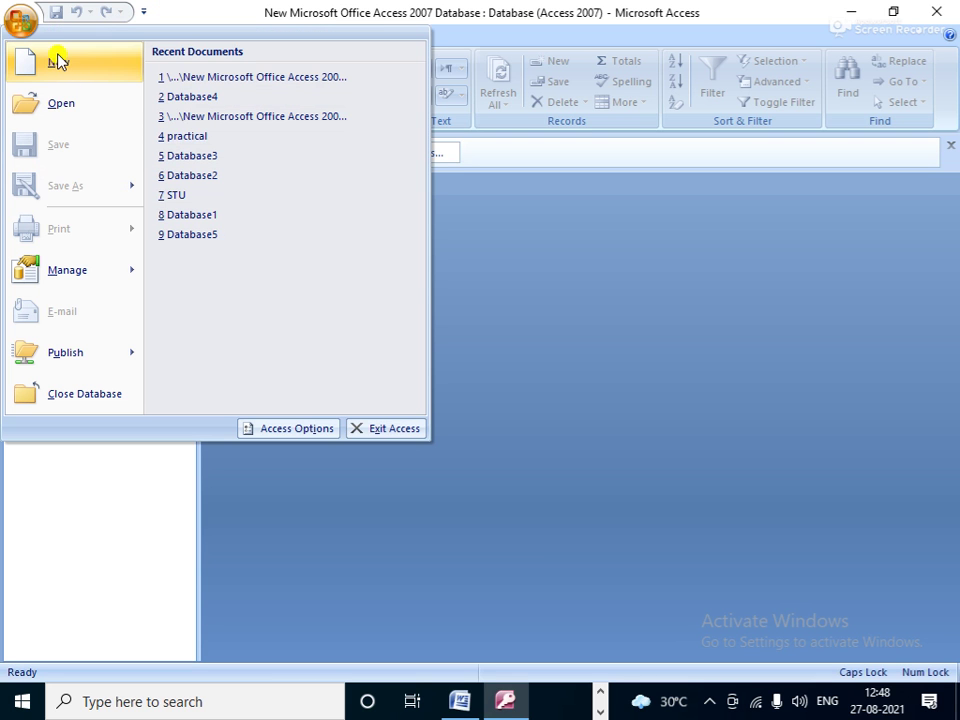
pyautogui.click(574, 332)
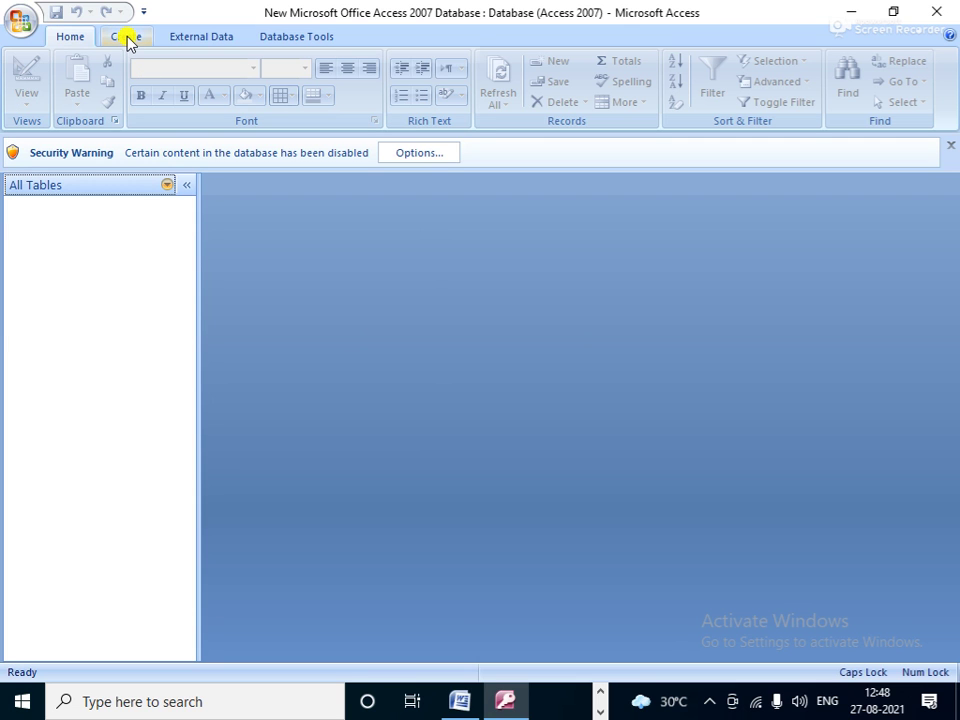
pyautogui.click(128, 38)
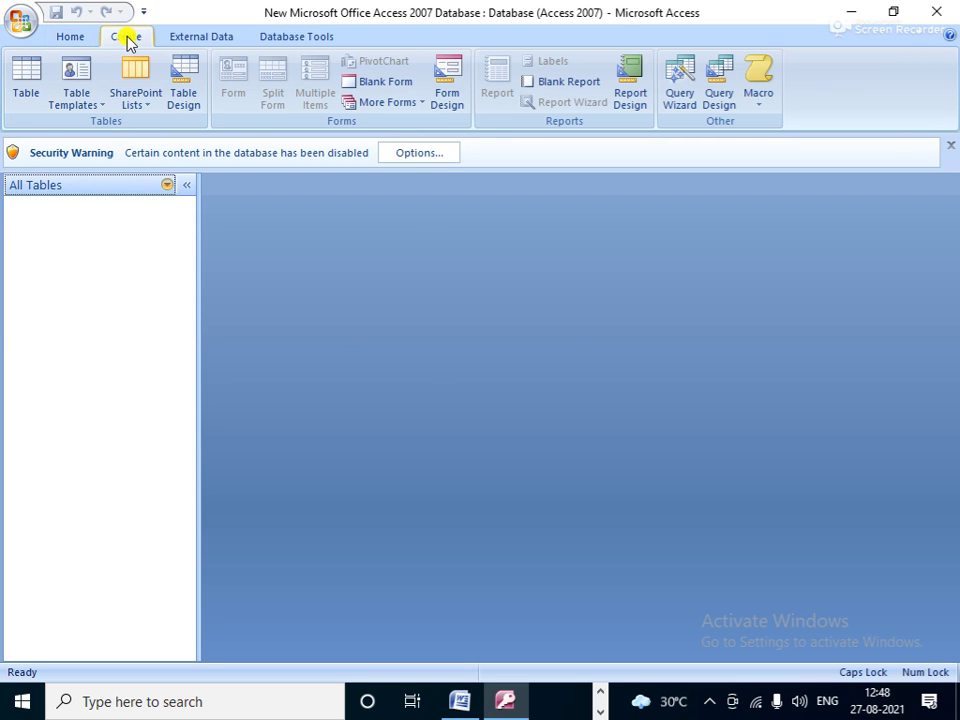
pyautogui.click(20, 62)
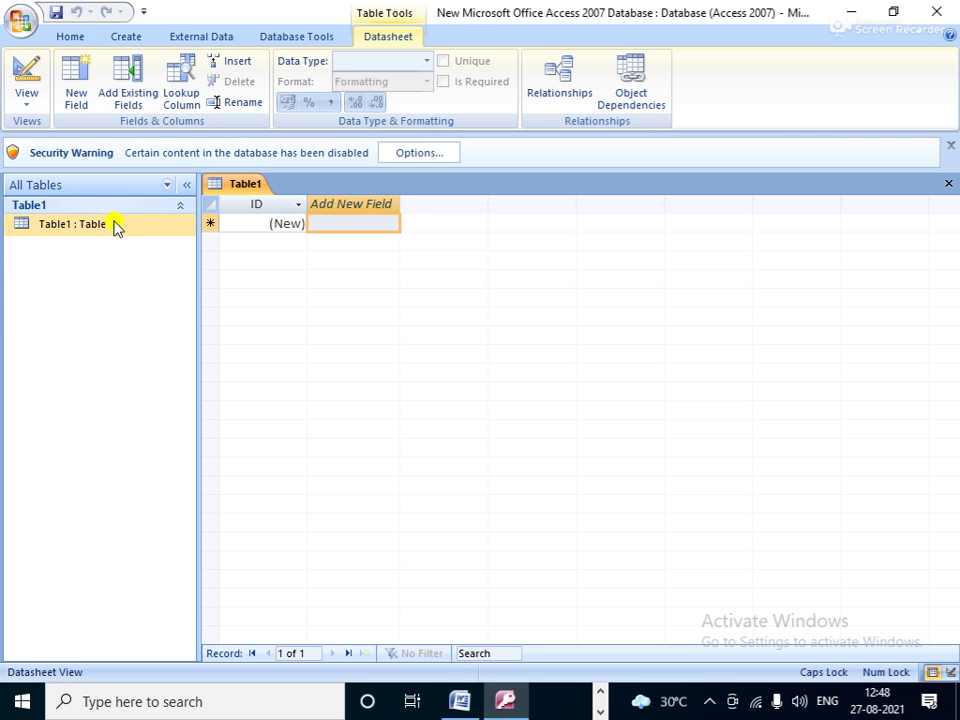
pyautogui.click(108, 225)
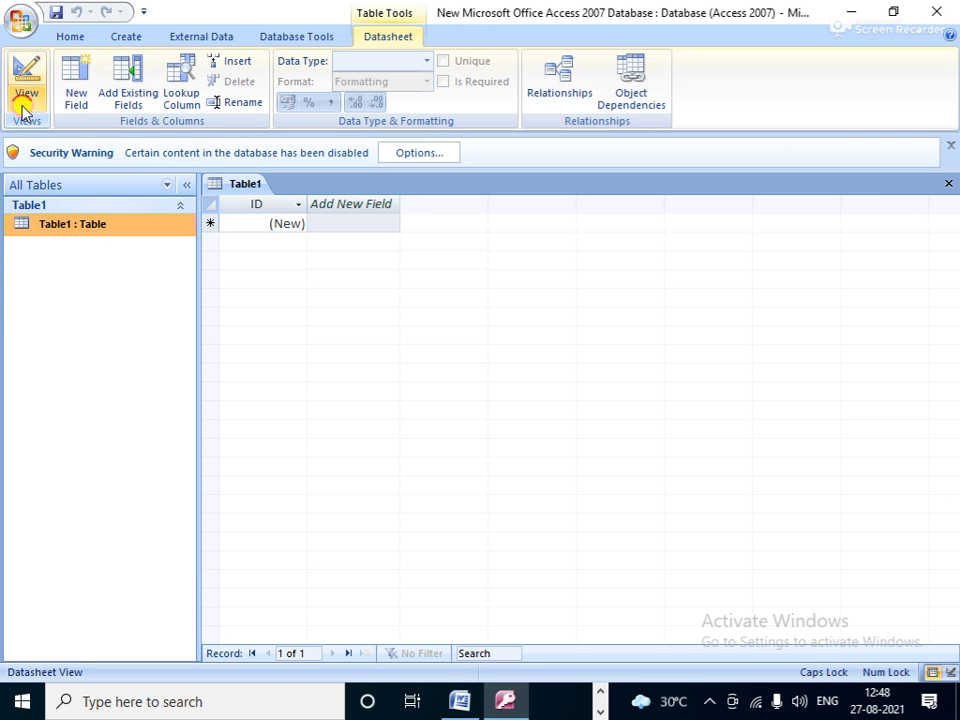
pyautogui.click(23, 105)
pyautogui.click(85, 188)
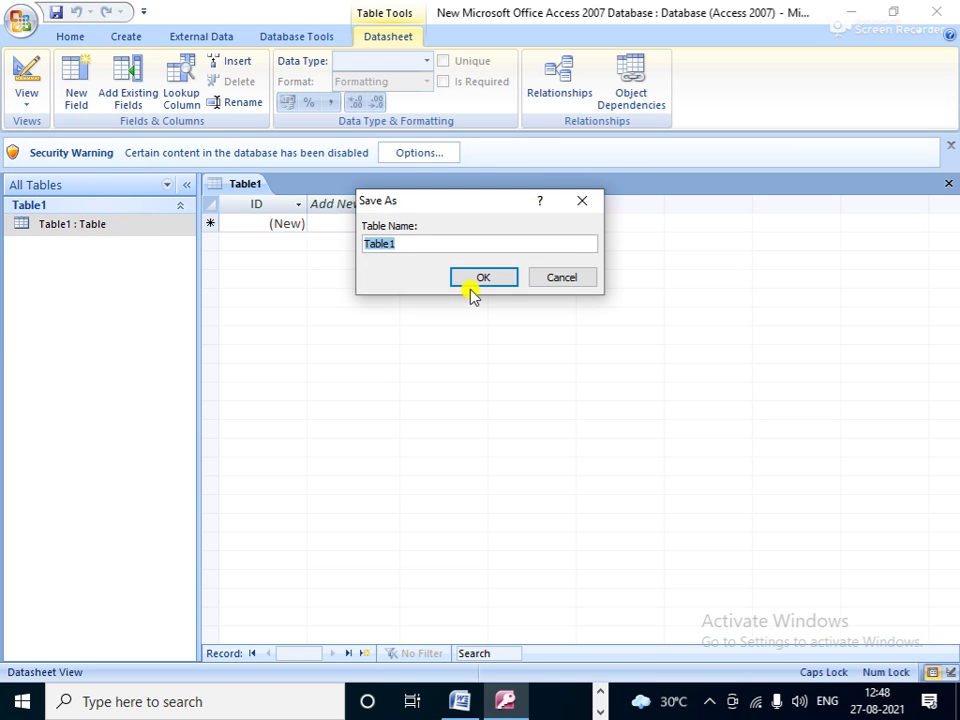
# Step: Name the table EMP in Save As, then bring up the Word sheet listing the Employee fields
pyautogui.write('EMP')
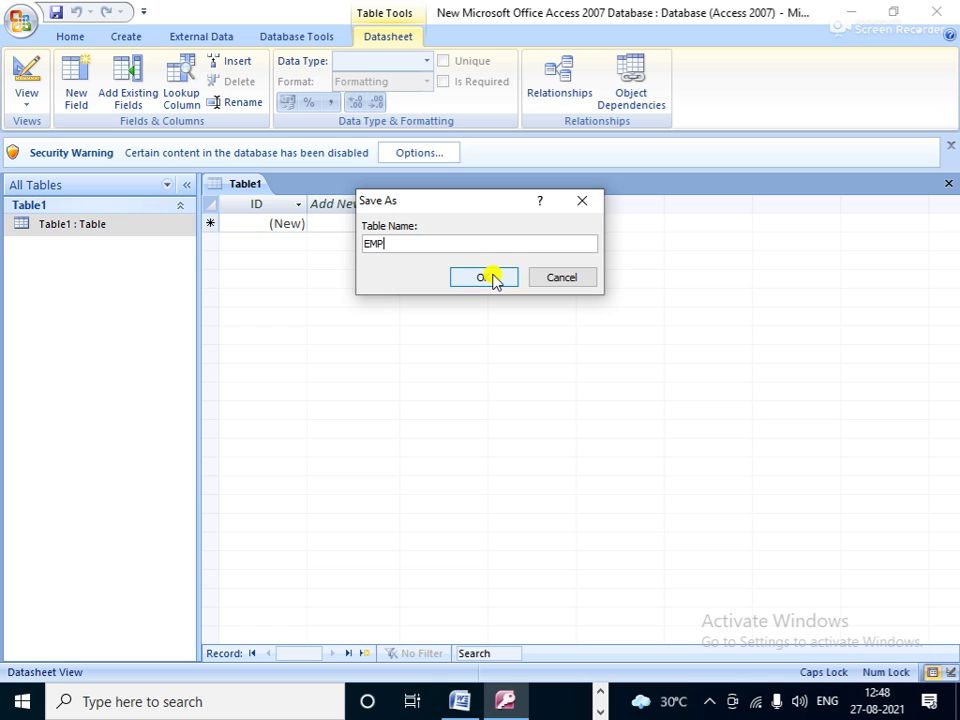
pyautogui.click(490, 278)
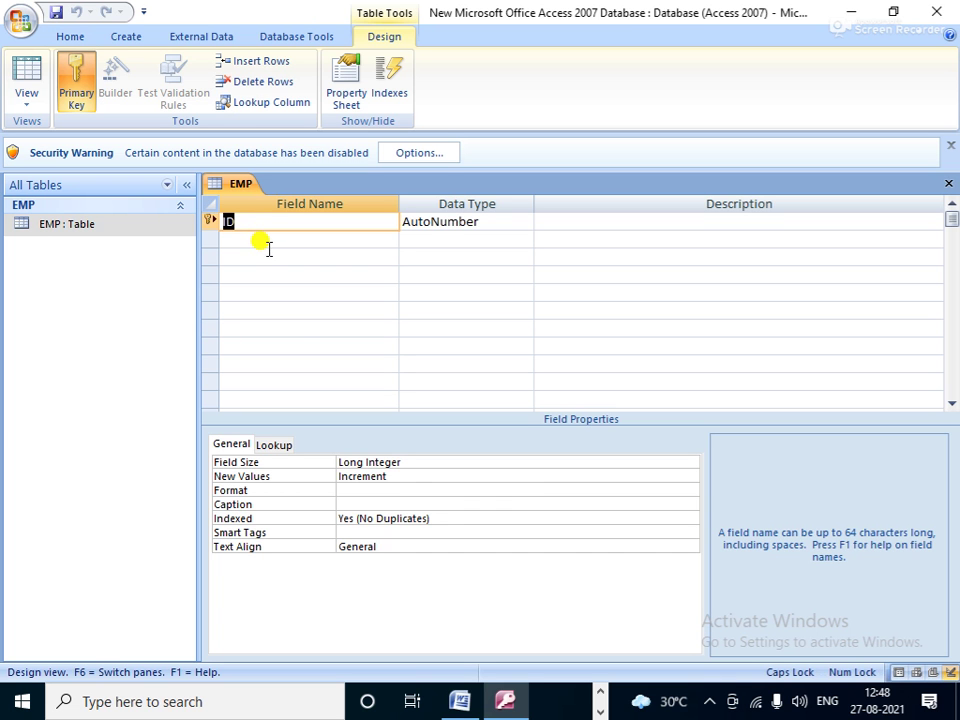
pyautogui.click(460, 701)
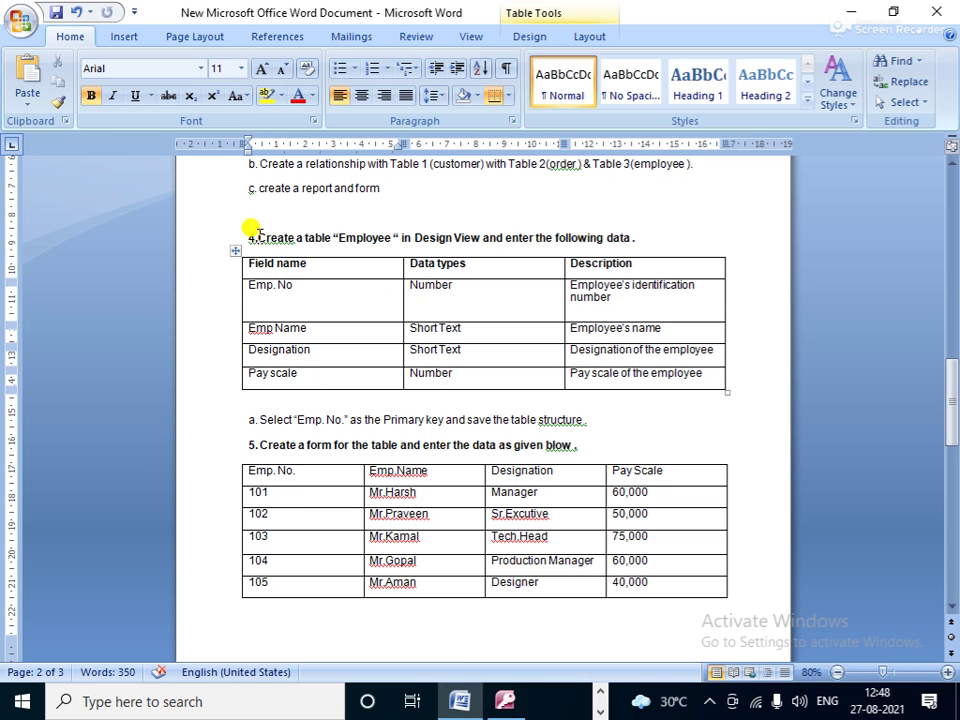
pyautogui.moveTo(245, 232); pyautogui.dragTo(690, 388)
pyautogui.click(617, 415)
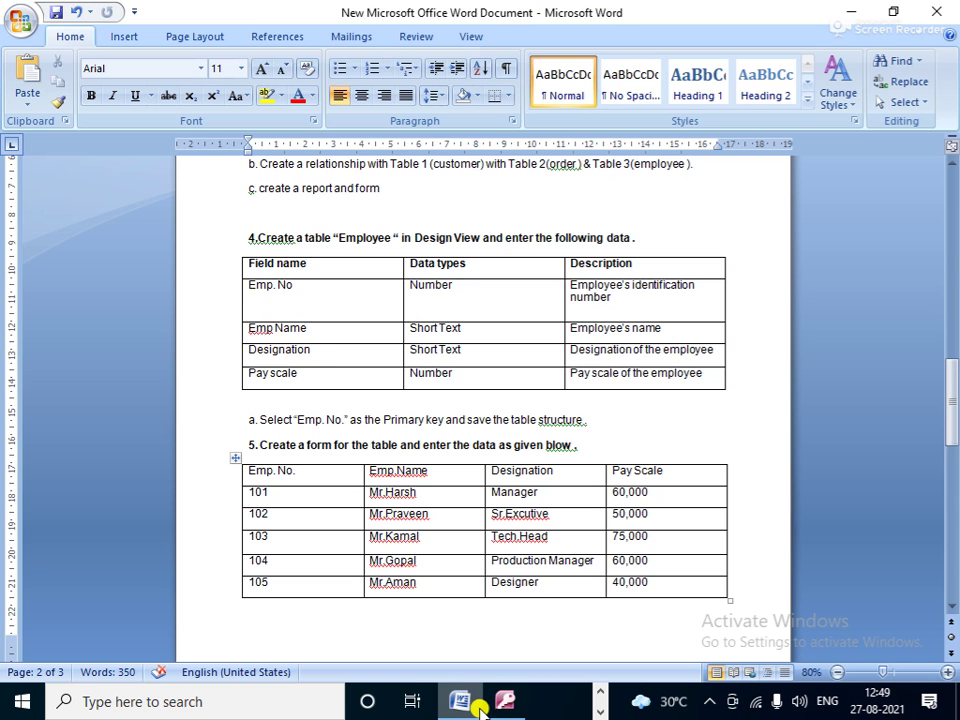
pyautogui.moveTo(513, 706)
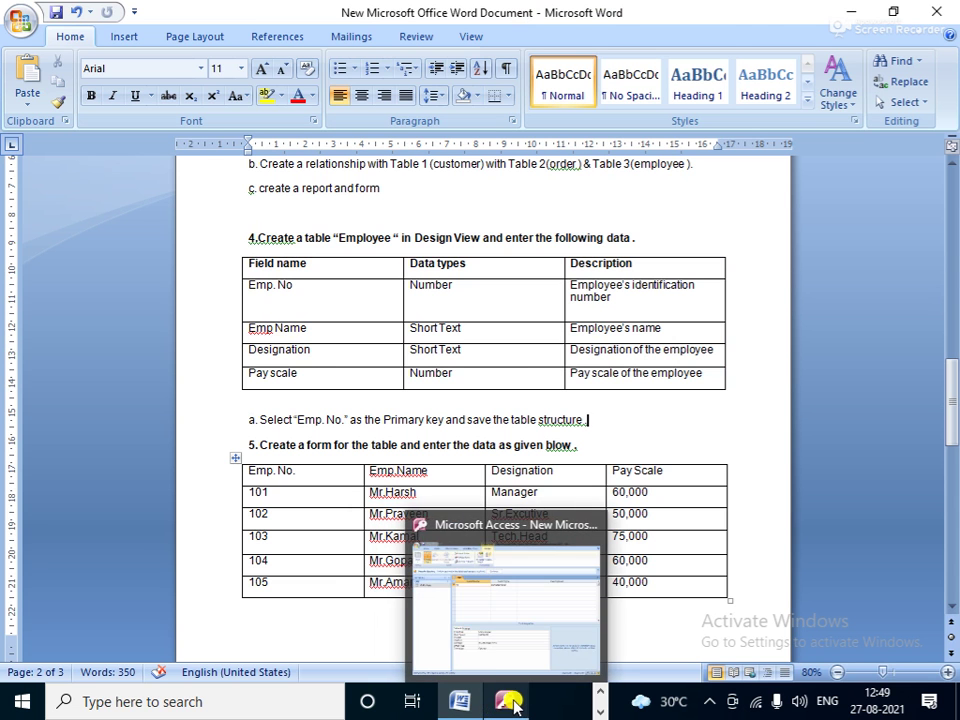
# Step: Delete the default ID primary-key row from the EMP design, then return to the Word sheet
pyautogui.click(493, 662)
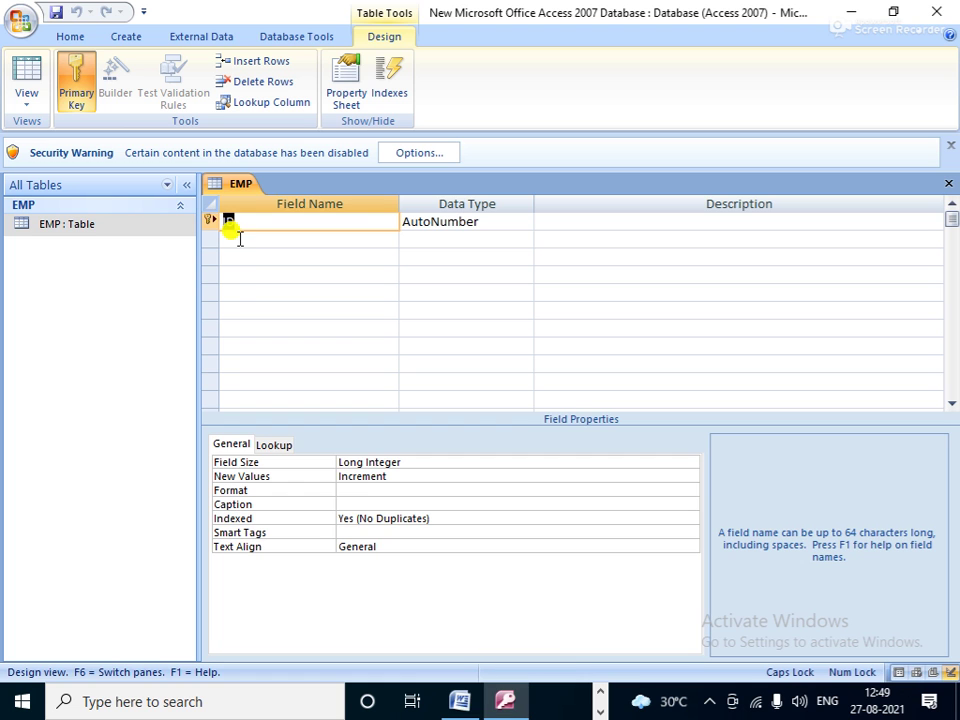
pyautogui.click(212, 224)
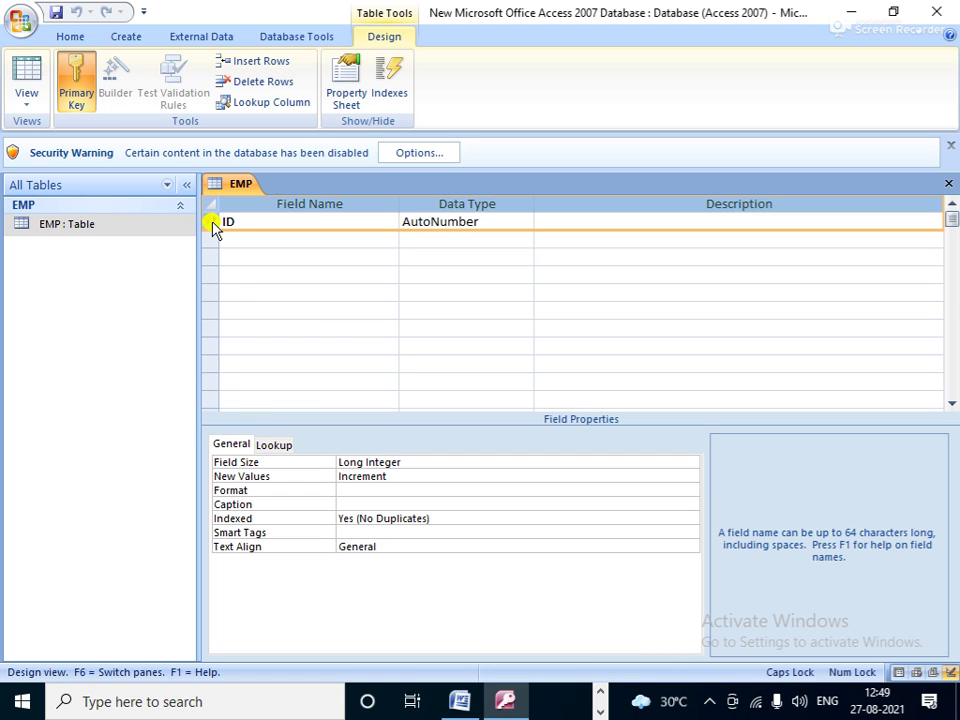
pyautogui.rightClick(212, 224)
pyautogui.click(266, 345)
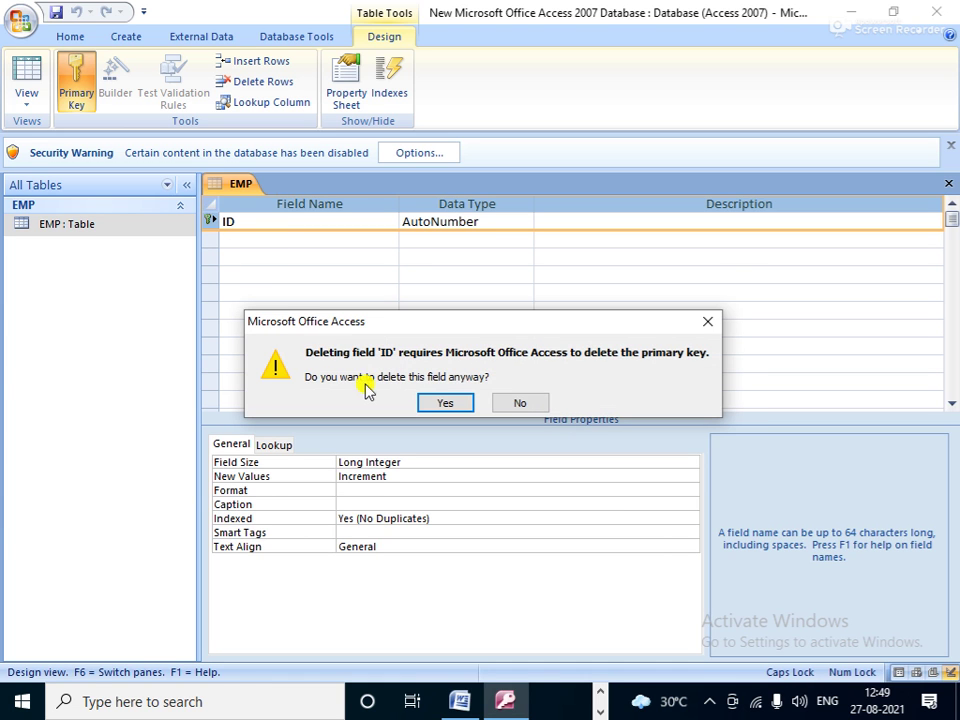
pyautogui.click(446, 403)
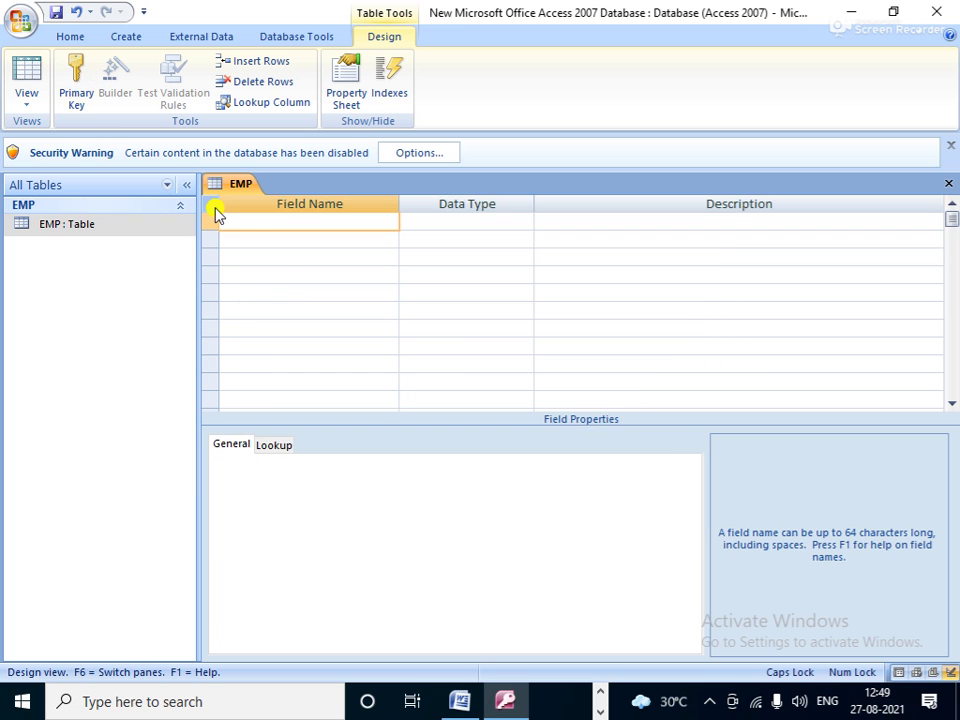
pyautogui.click(459, 701)
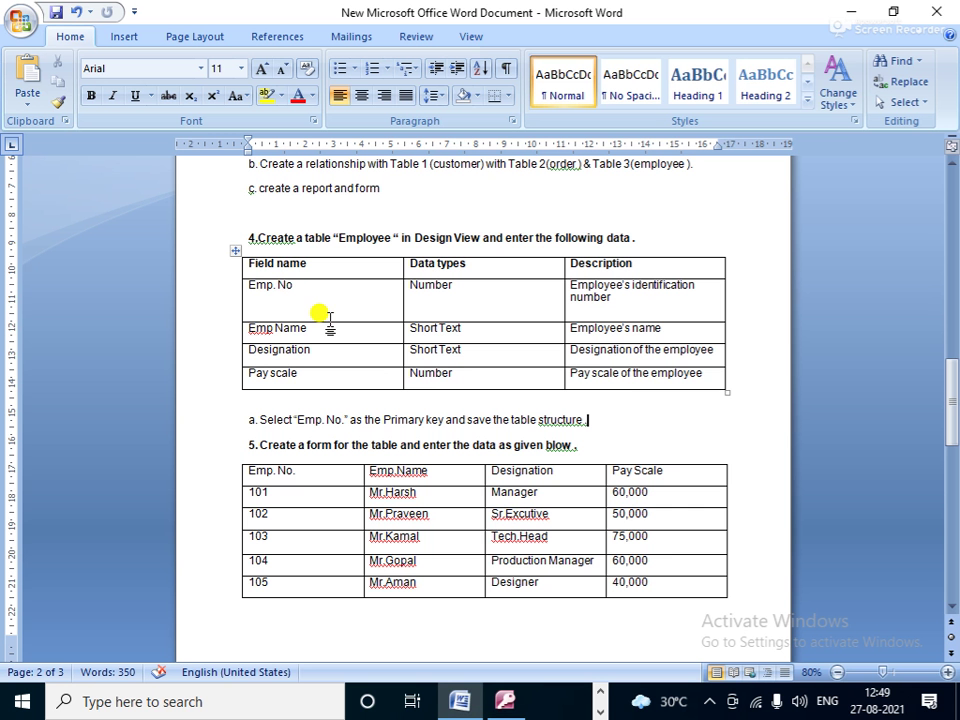
# Step: Add the EMP NO and EMP NAME fields, both with the Text data type
pyautogui.click(507, 702)
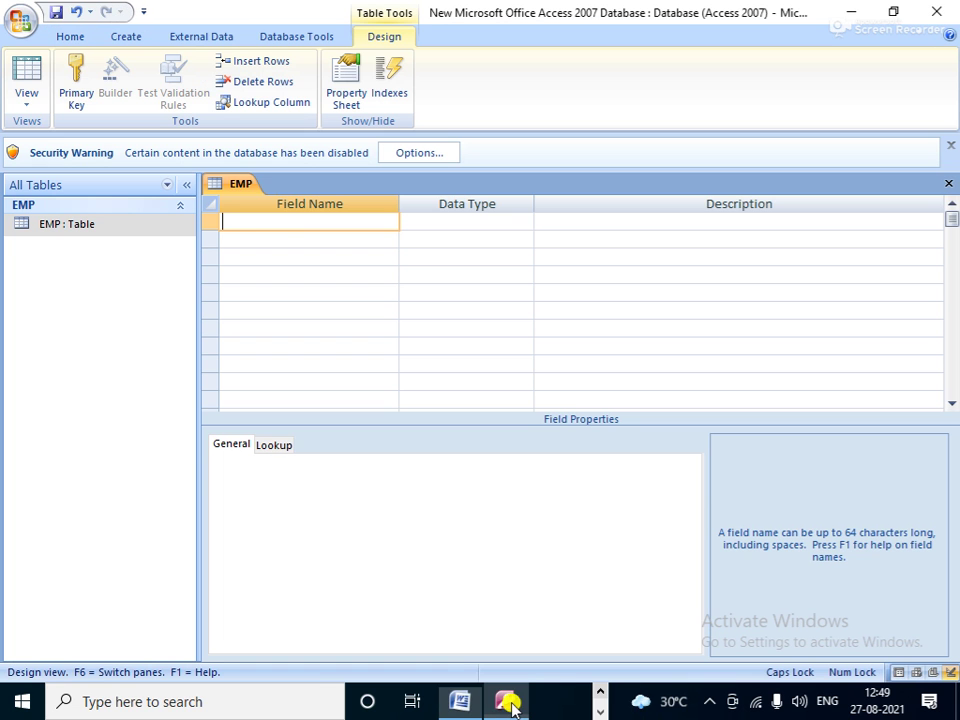
pyautogui.write('E')
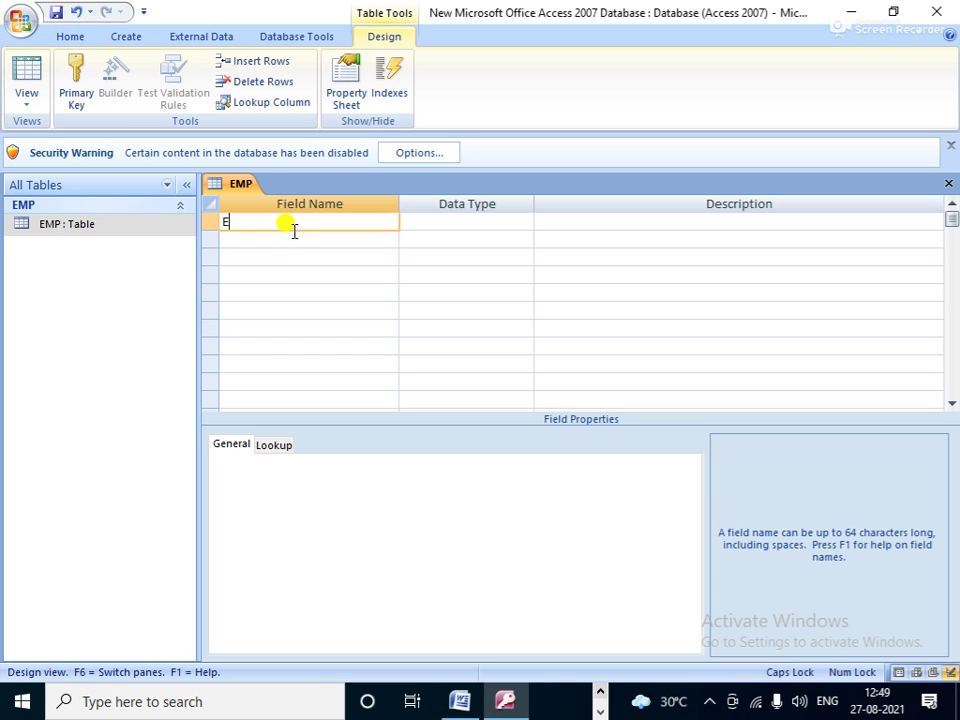
pyautogui.write('MP NO')
pyautogui.press('Tab')
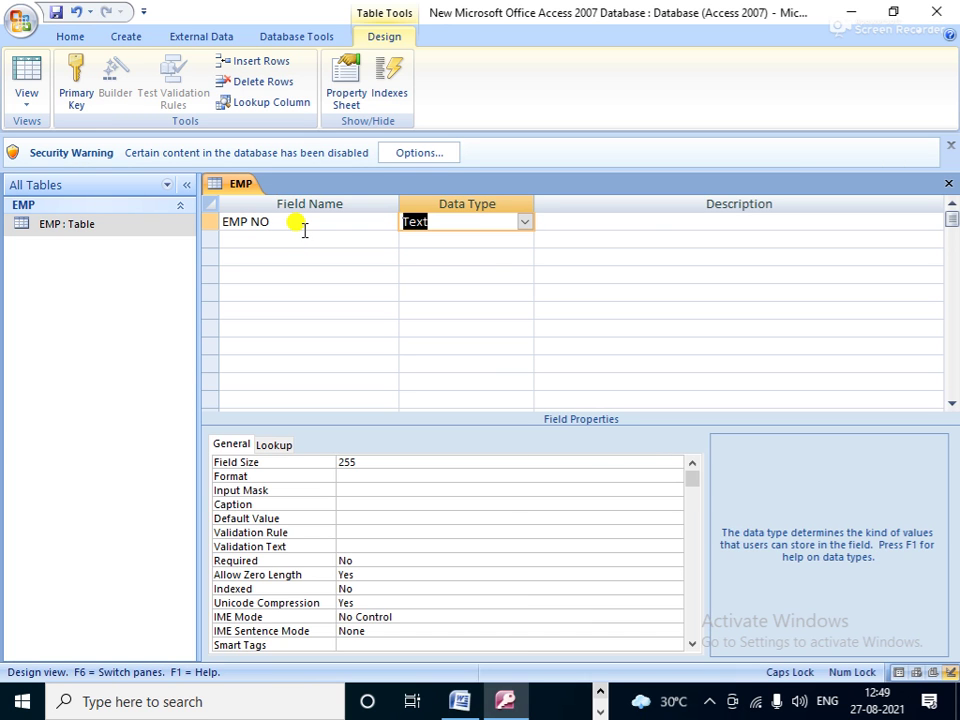
pyautogui.click(305, 231)
pyautogui.write('EM')
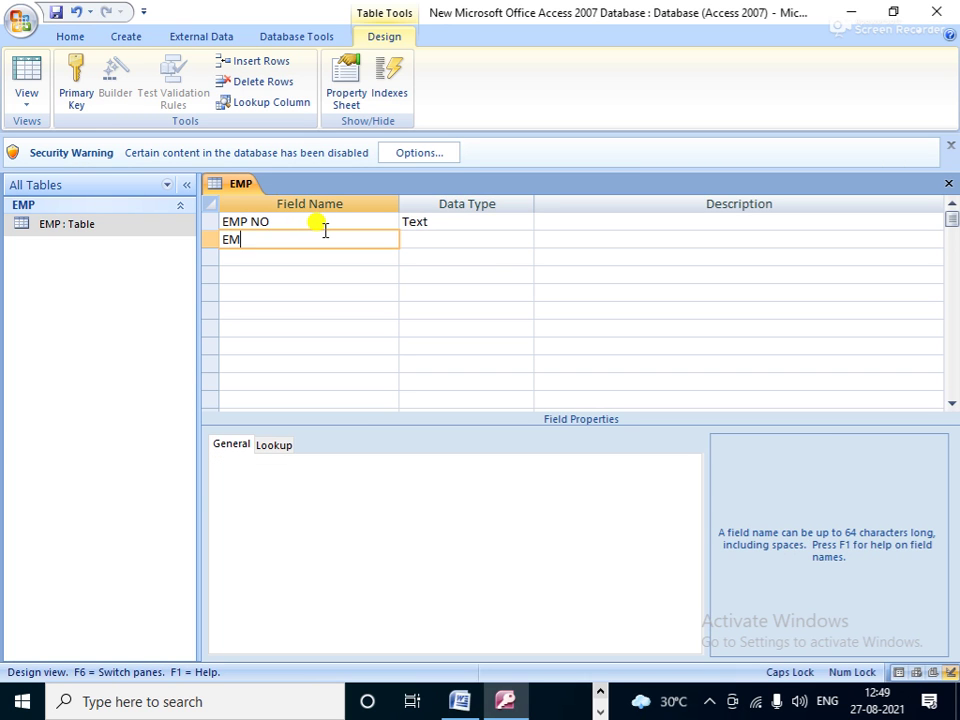
pyautogui.write('P NAME')
pyautogui.press('Tab')
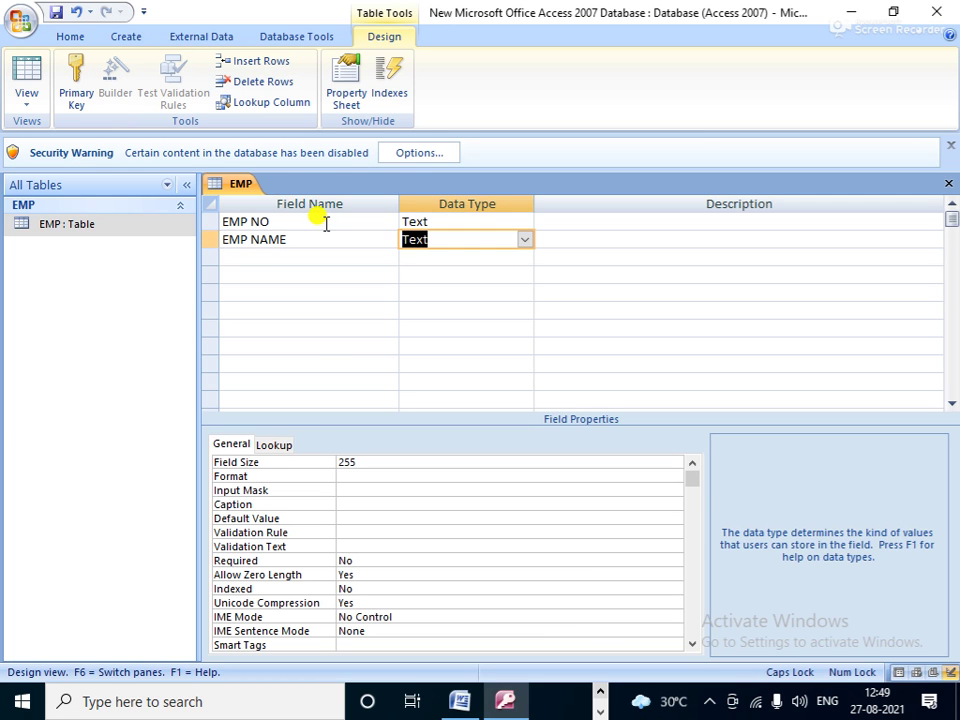
pyautogui.press('Down')
pyautogui.press('Left')
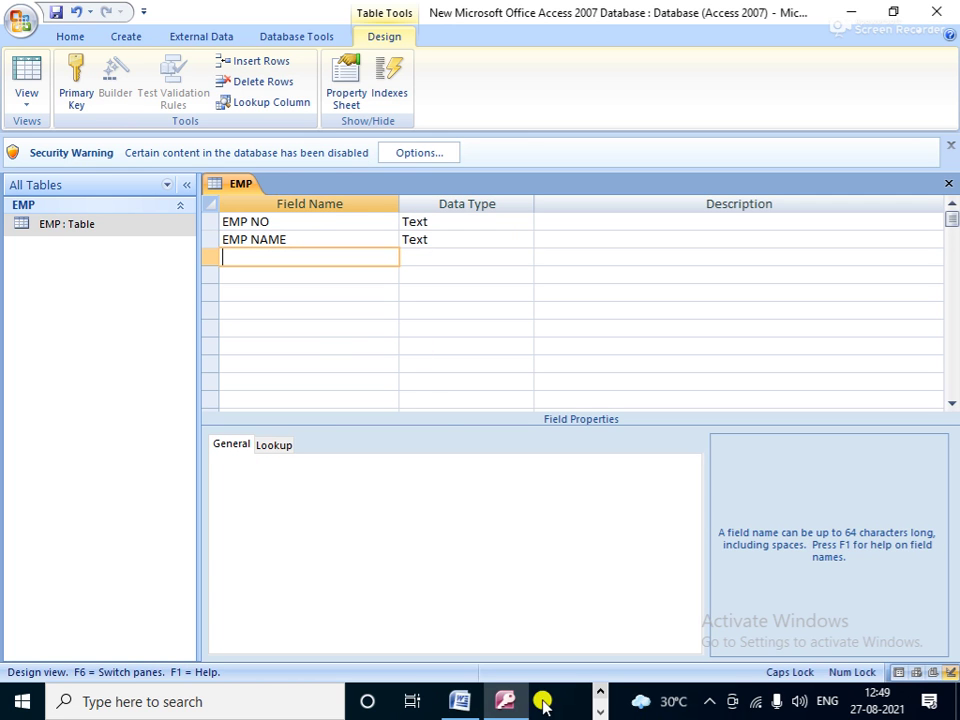
pyautogui.click(457, 701)
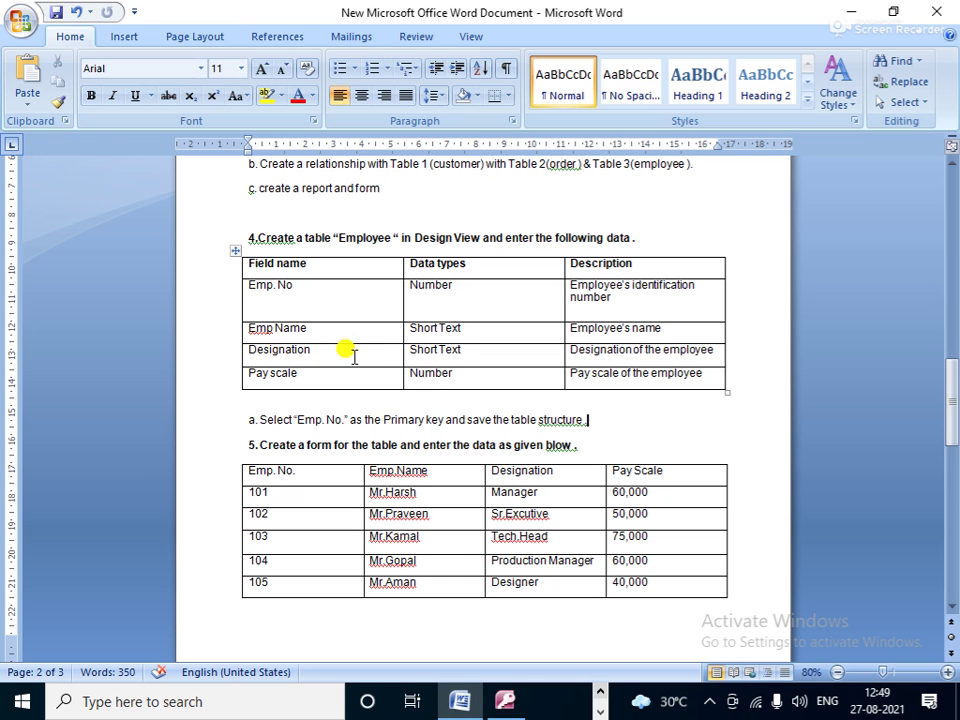
pyautogui.click(503, 703)
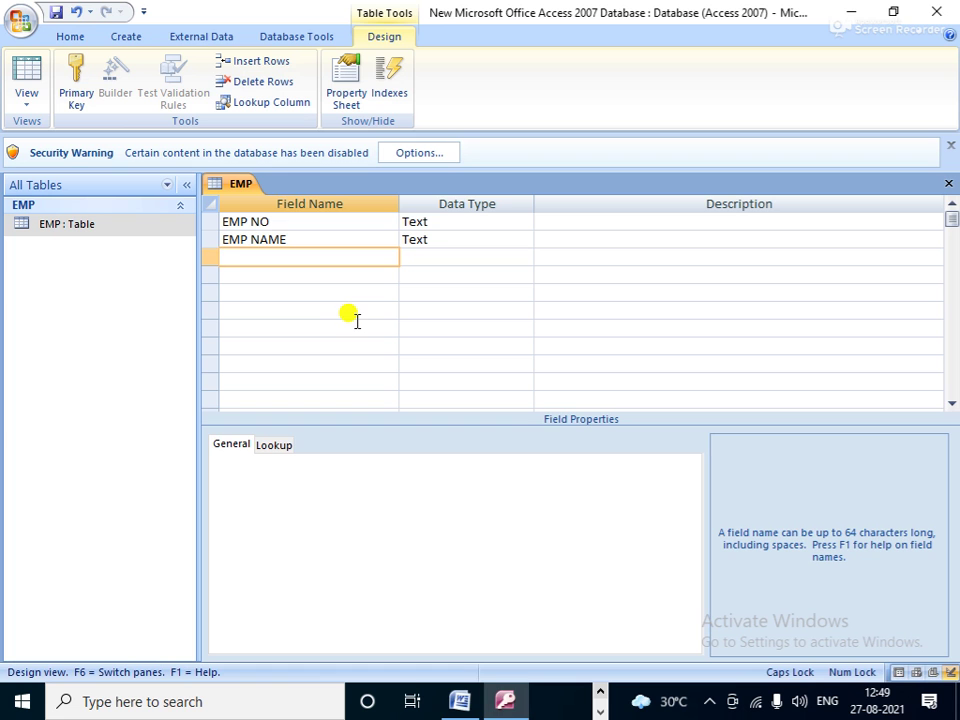
# Step: Add DESIGNATION as a Text field and PAY SCALE as a Number field
pyautogui.write('DES')
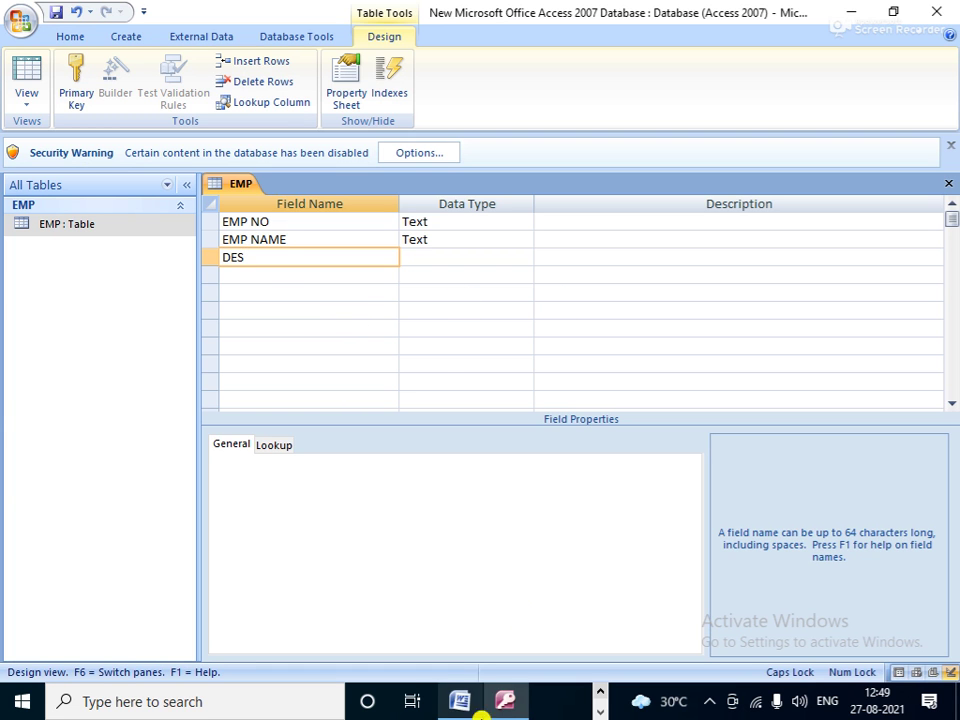
pyautogui.click(461, 702)
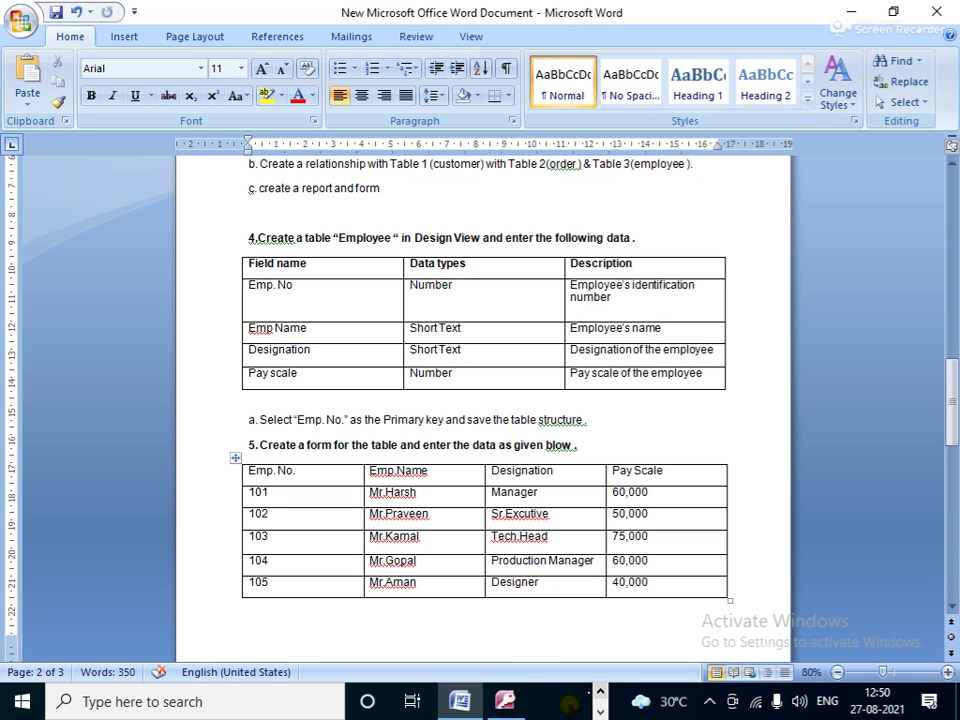
pyautogui.click(506, 700)
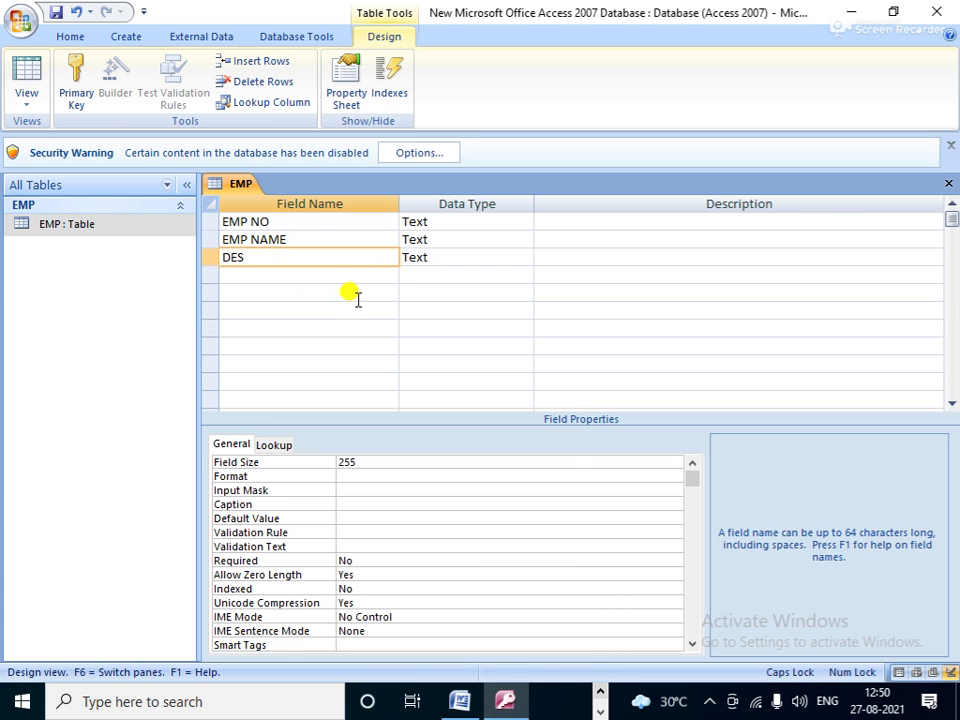
pyautogui.write('I')
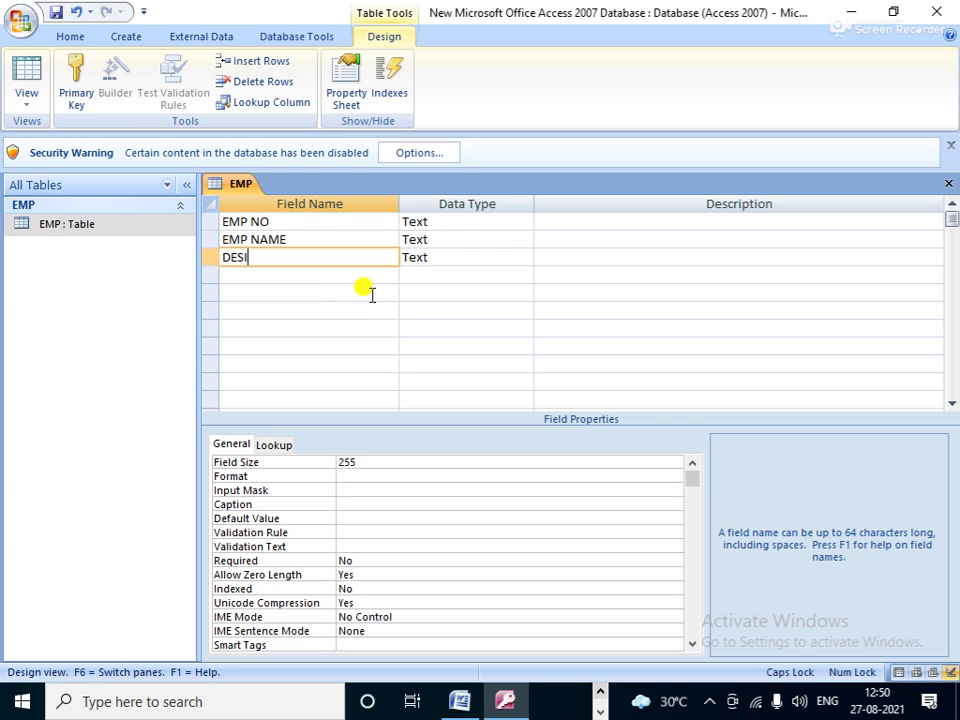
pyautogui.write('G')
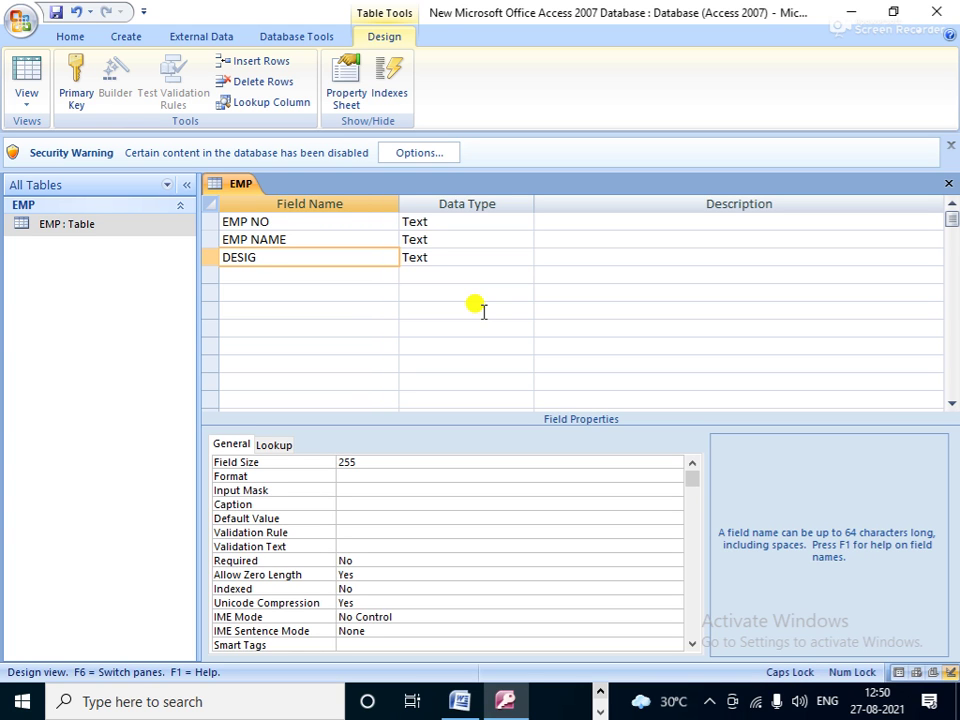
pyautogui.write('NATION')
pyautogui.press('Tab')
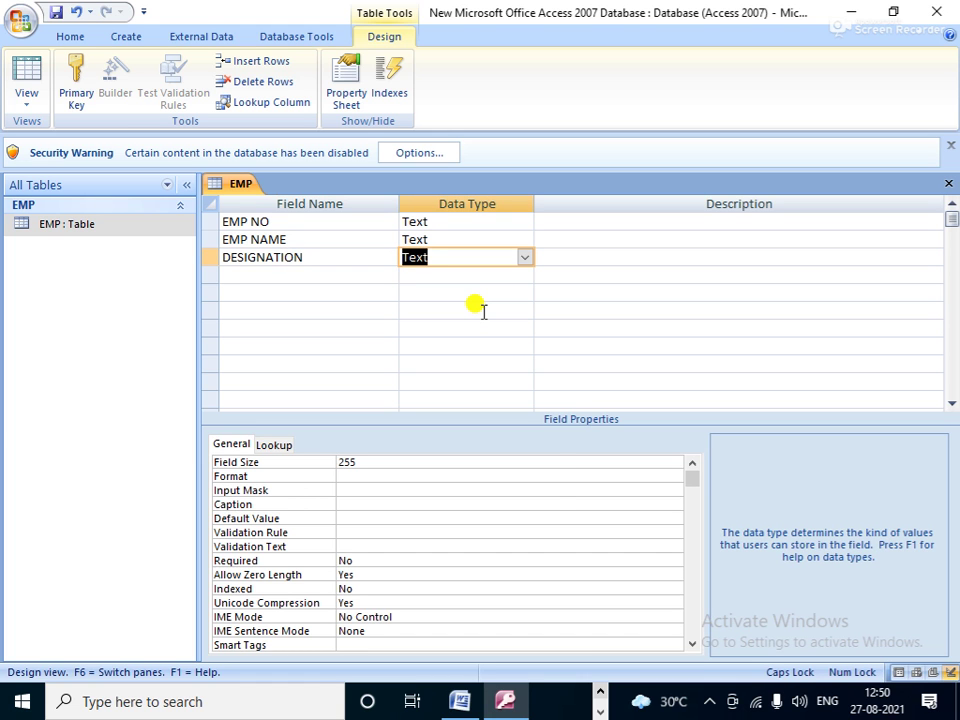
pyautogui.press('Tab')
pyautogui.press('Tab')
pyautogui.write('PAY SCALE')
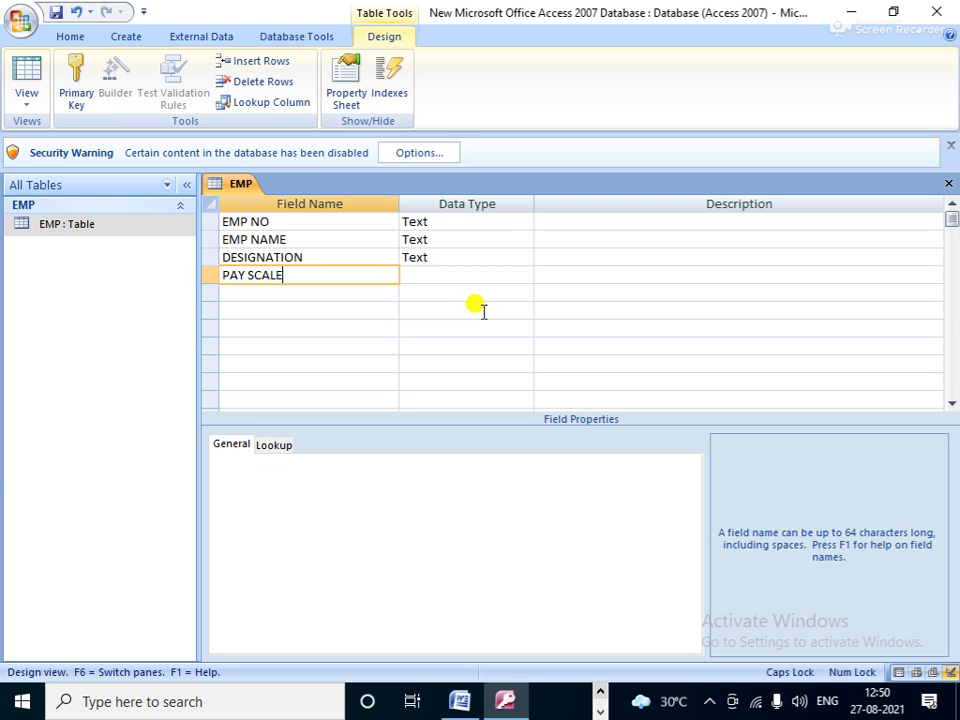
pyautogui.press('Tab')
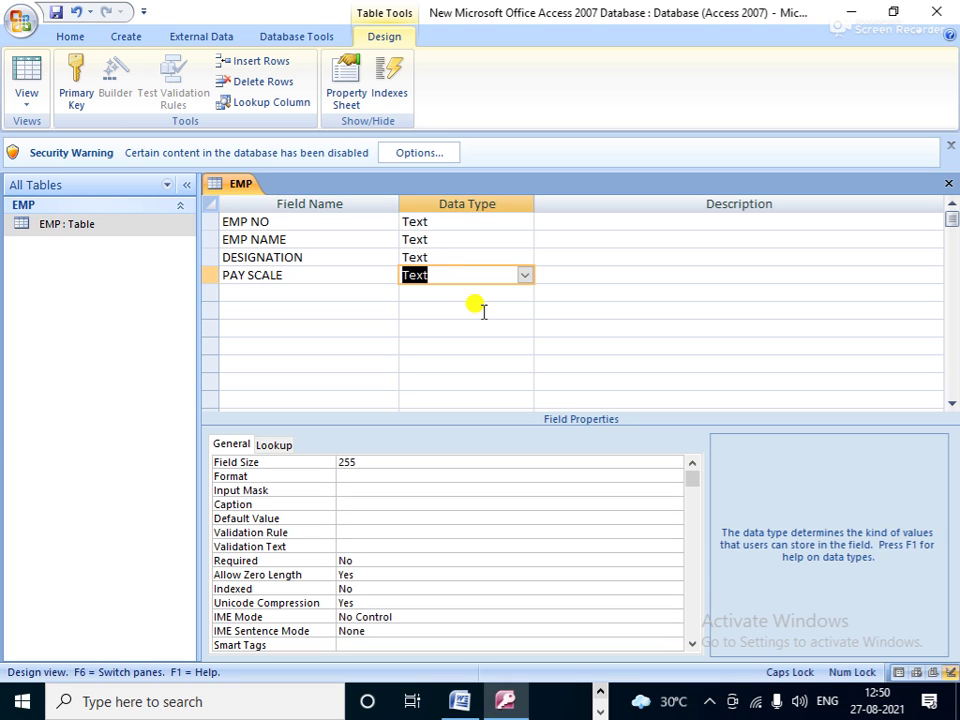
pyautogui.write('N')
pyautogui.press('Tab')
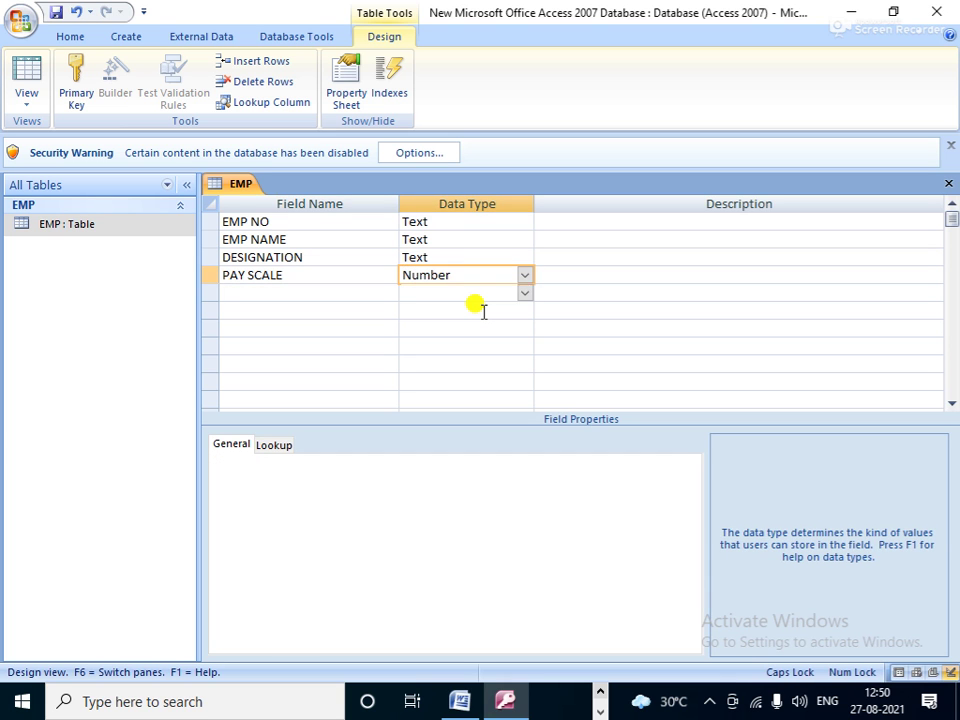
pyautogui.press('Tab')
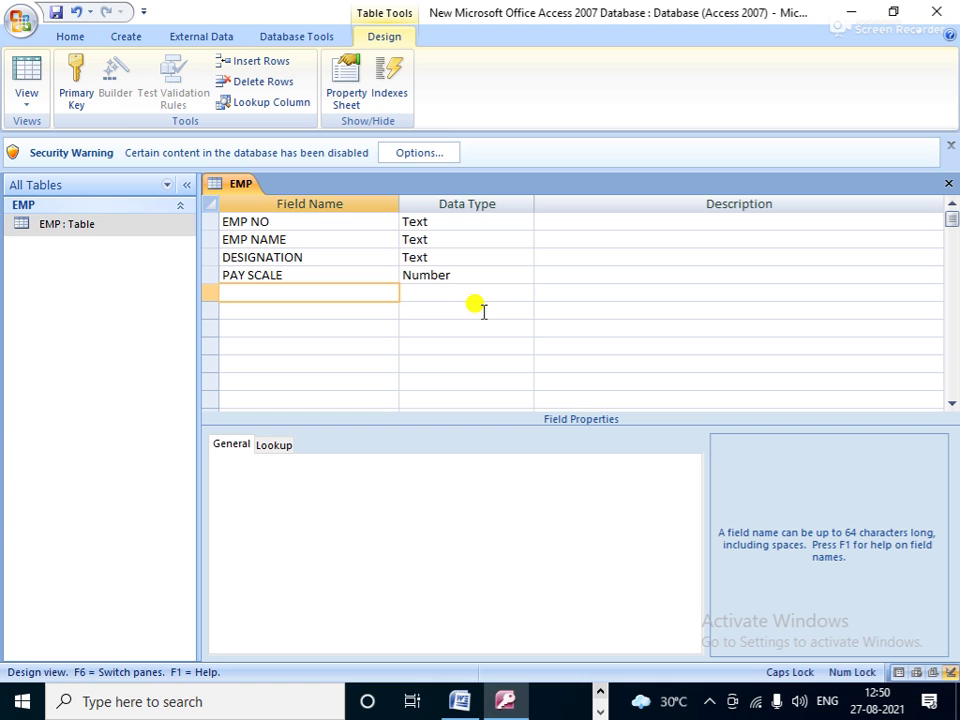
pyautogui.write('PH NO')
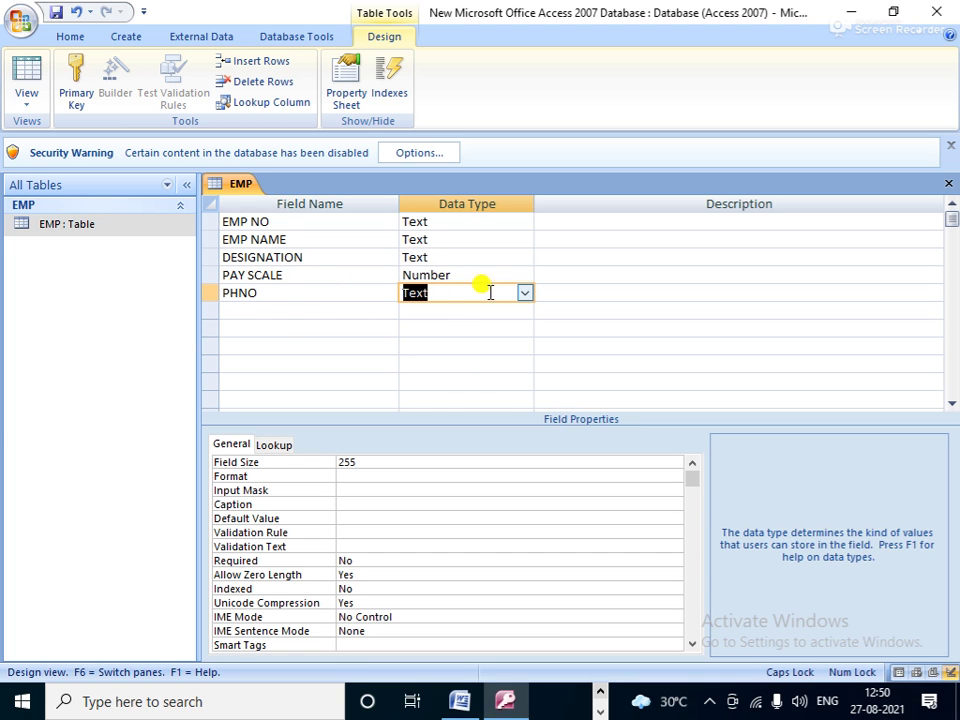
pyautogui.click(523, 294)
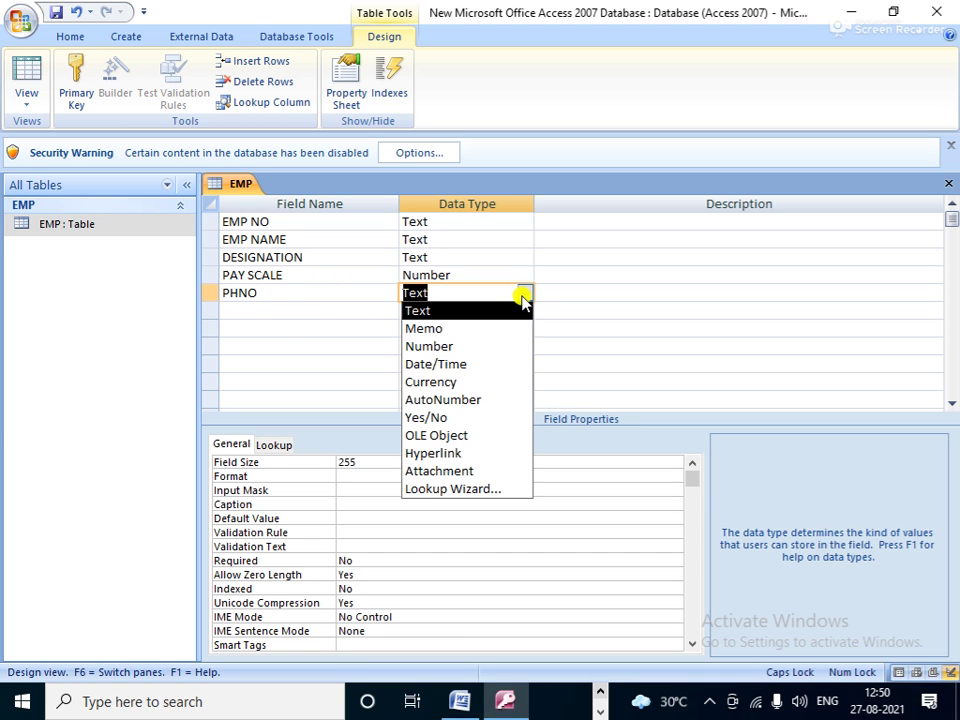
pyautogui.click(441, 345)
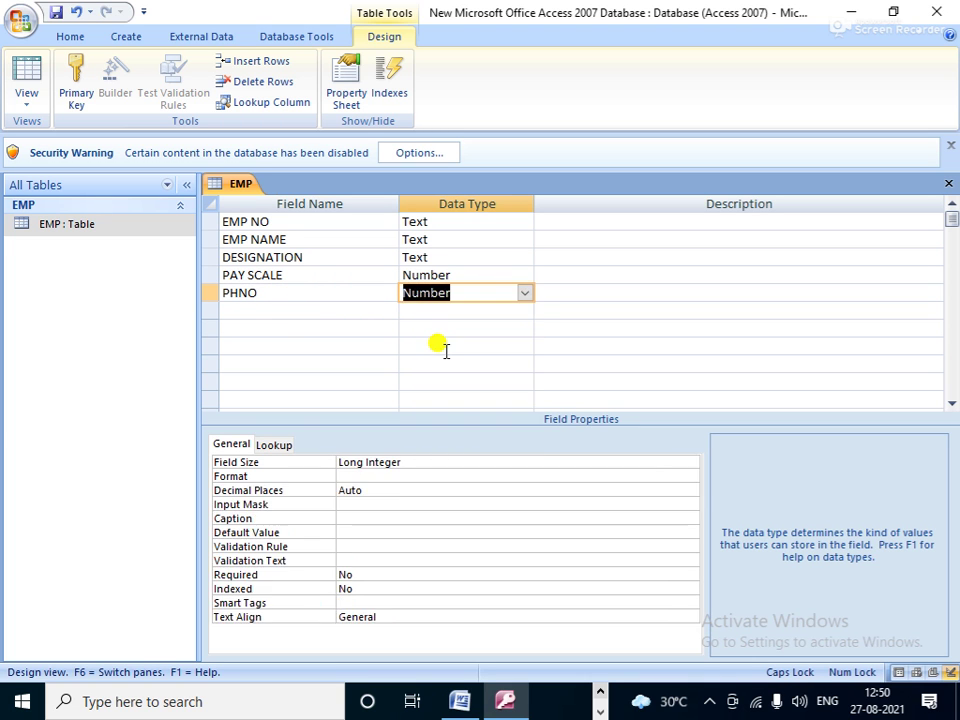
pyautogui.click(349, 503)
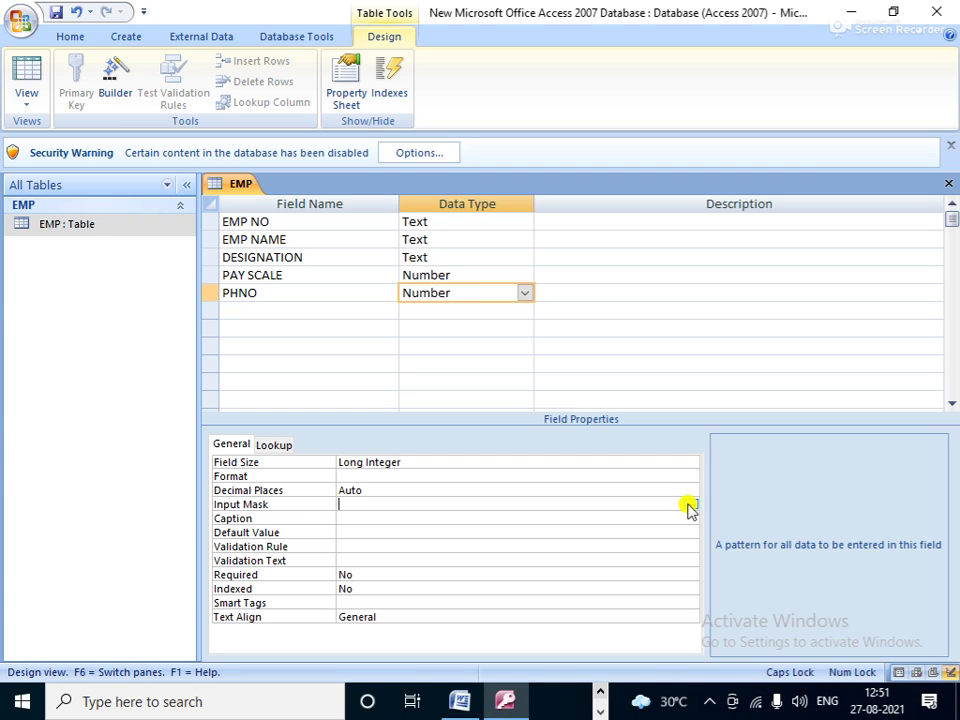
pyautogui.write('(999)')
pyautogui.press('BackSpace')
pyautogui.write('-9')
pyautogui.write('999')
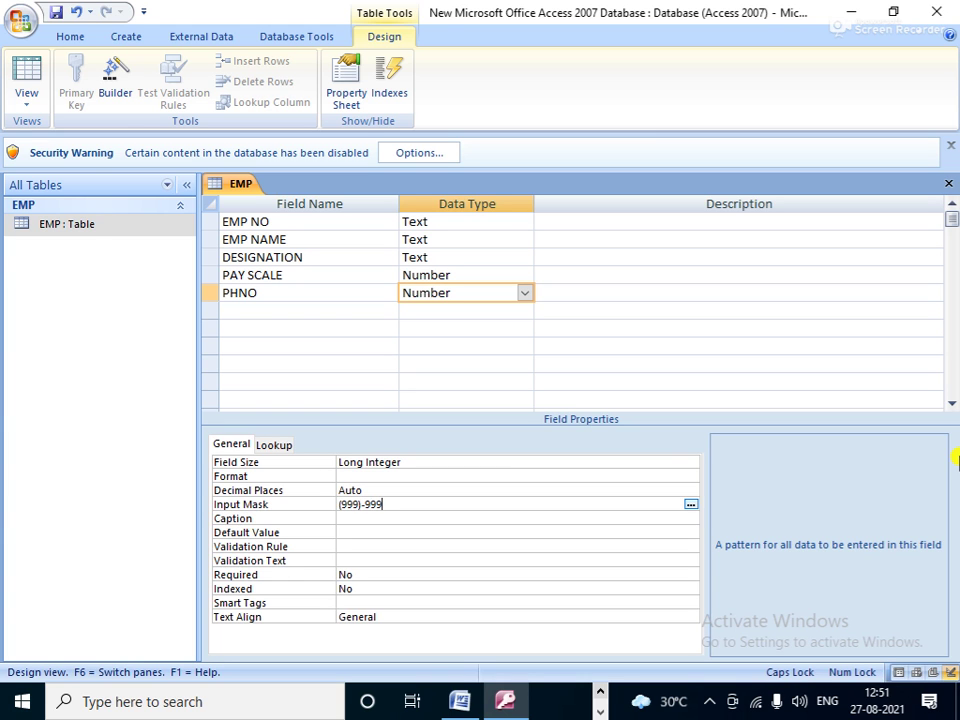
pyautogui.write('-999')
# Step: Switch EMP NO to the Number data type and bring up its Format list
pyautogui.click(458, 216)
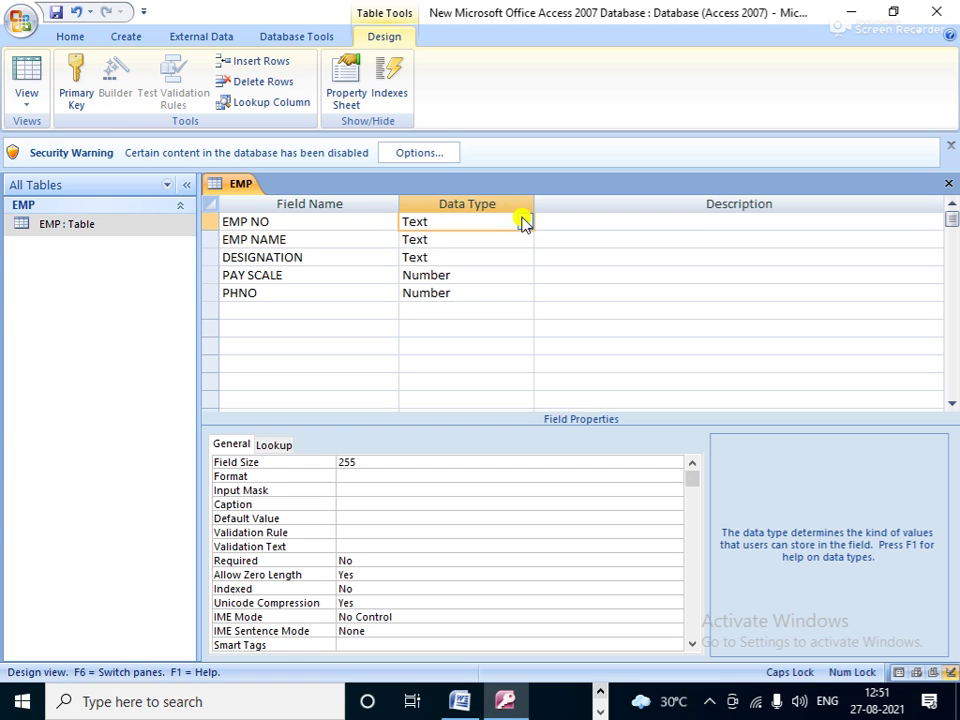
pyautogui.click(524, 222)
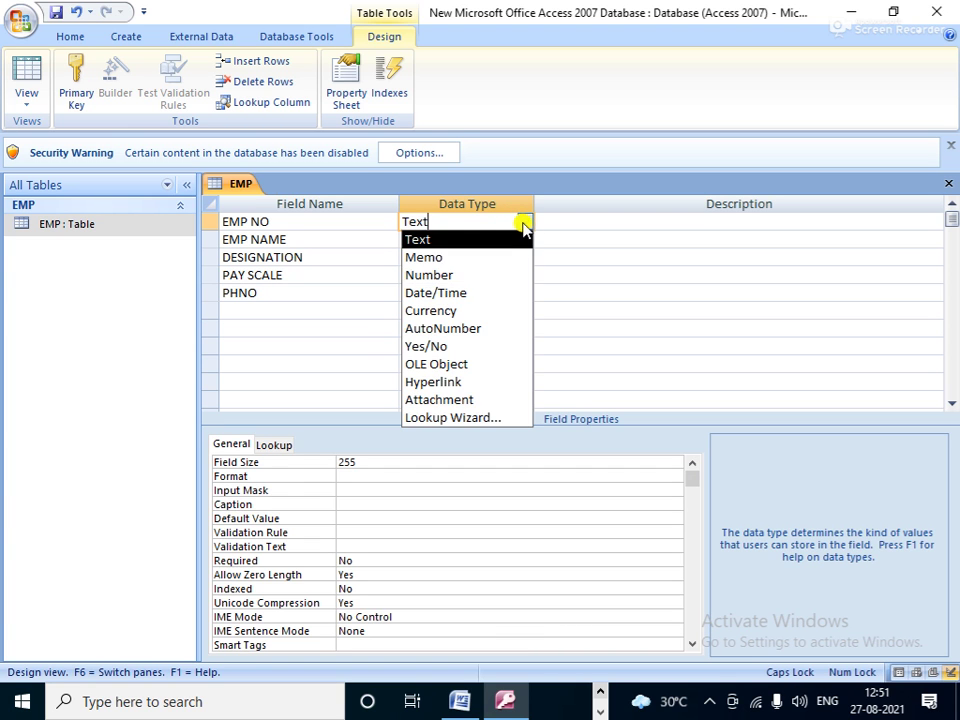
pyautogui.click(455, 273)
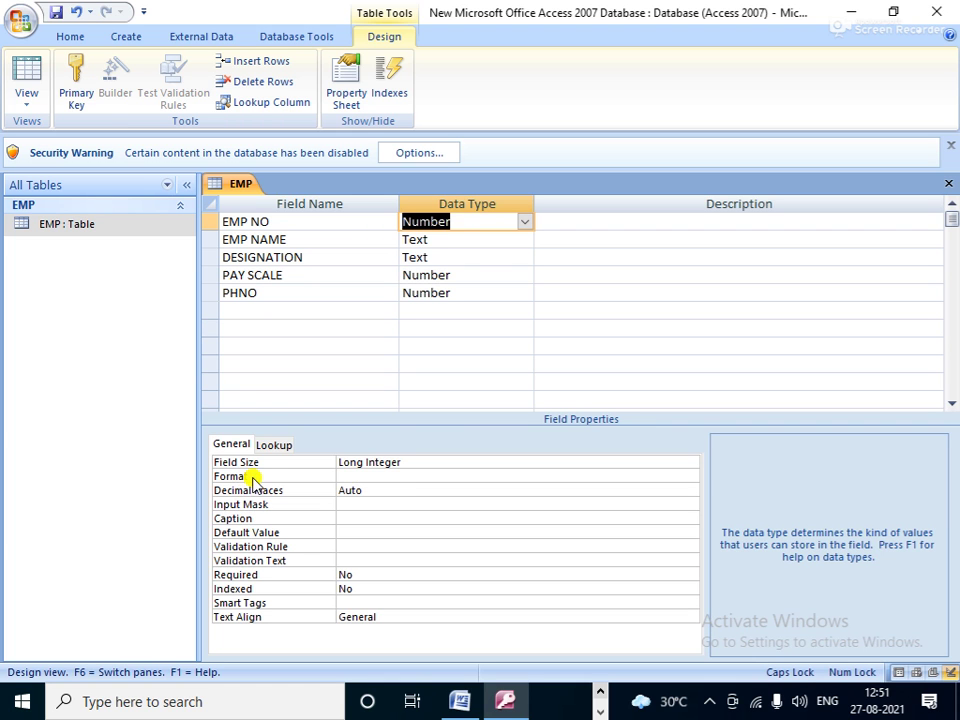
pyautogui.click(399, 476)
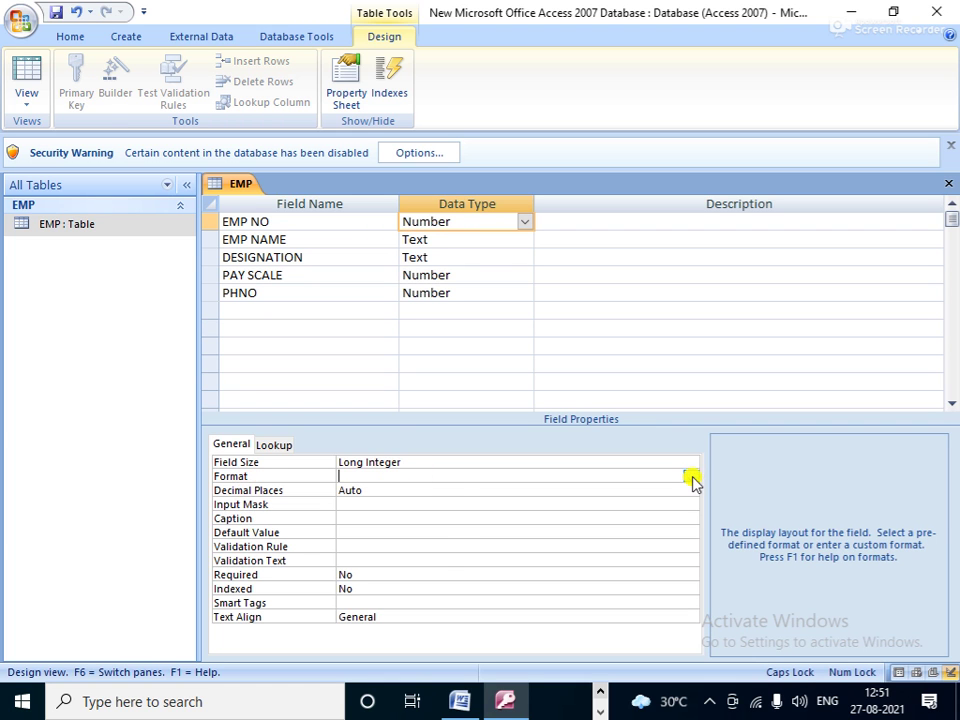
pyautogui.click(691, 477)
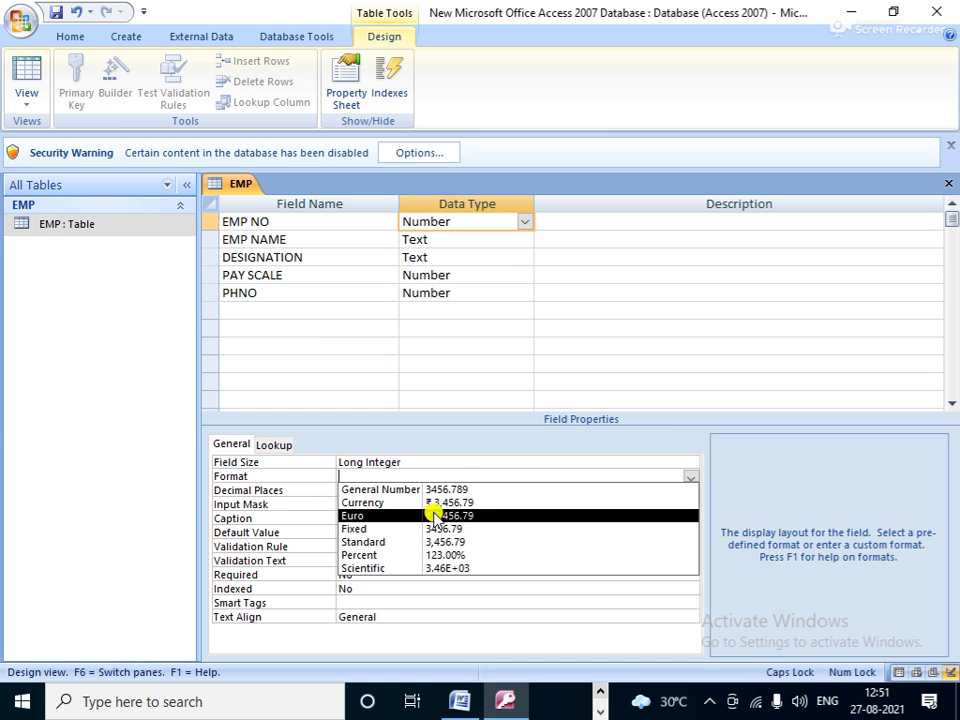
# Step: Set EMP NO's Format property to General Number, leaving its input mask empty
pyautogui.click(388, 490)
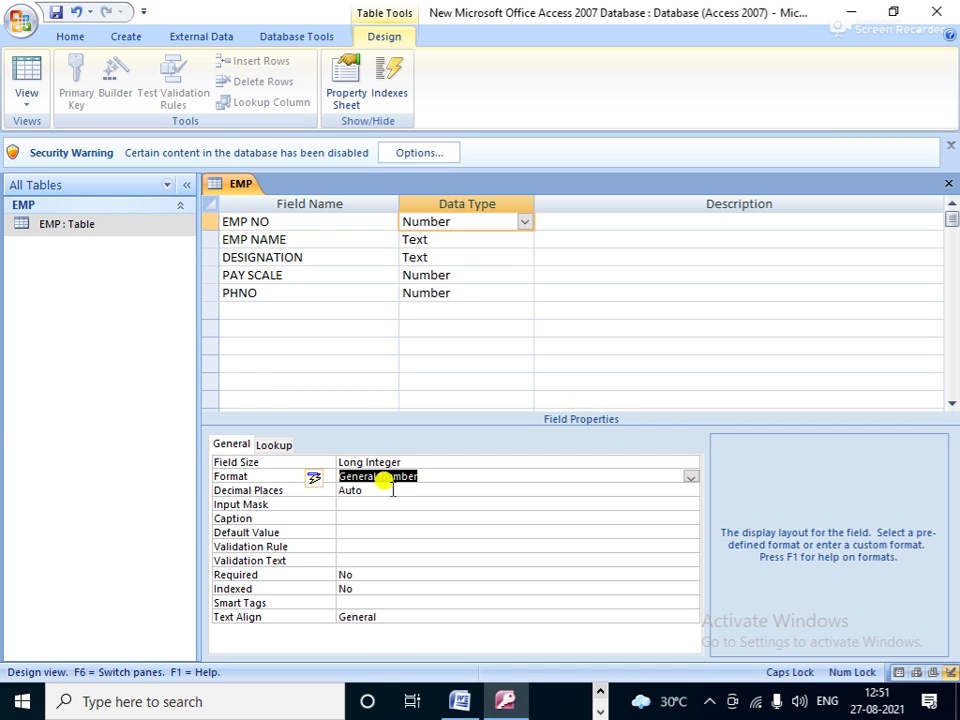
pyautogui.click(362, 505)
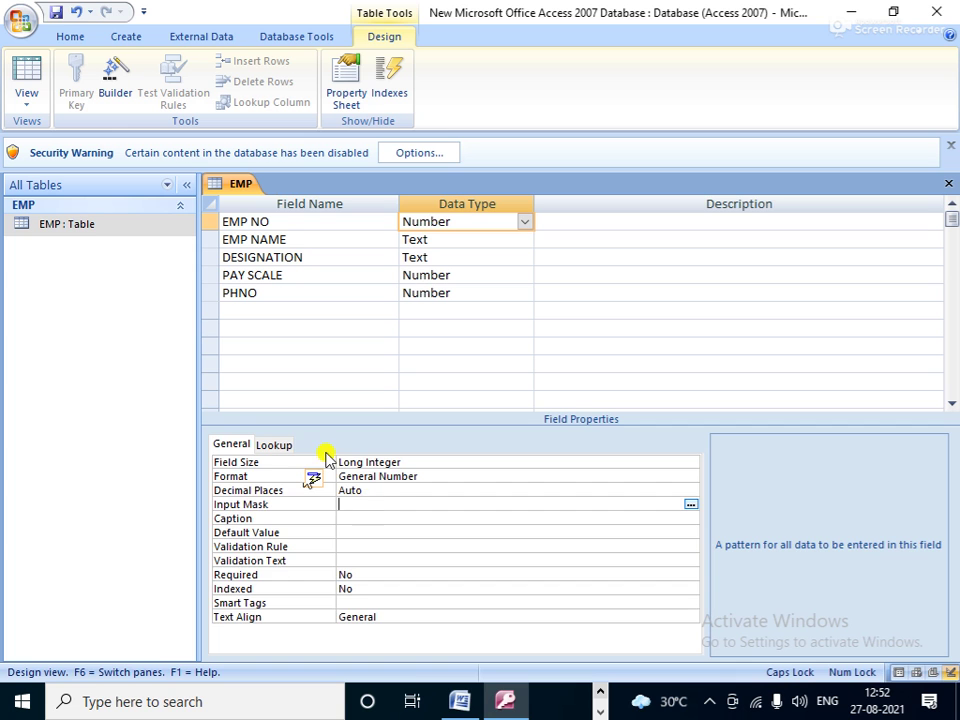
pyautogui.click(432, 241)
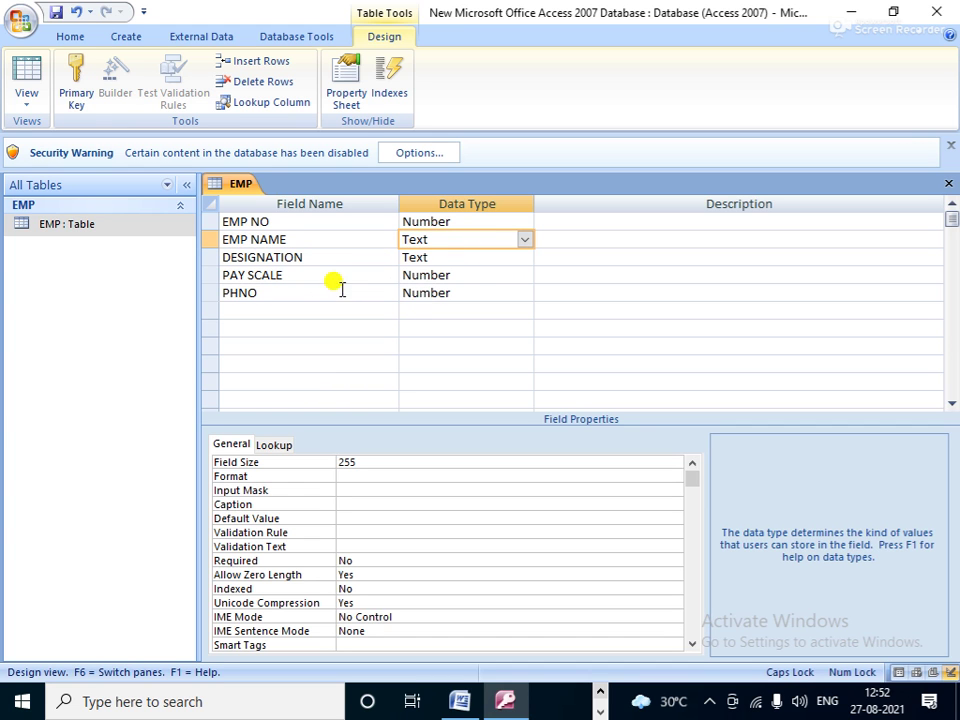
# Step: Add an EMPID Text field with Field Size 2 and save the EMP design
pyautogui.click(260, 311)
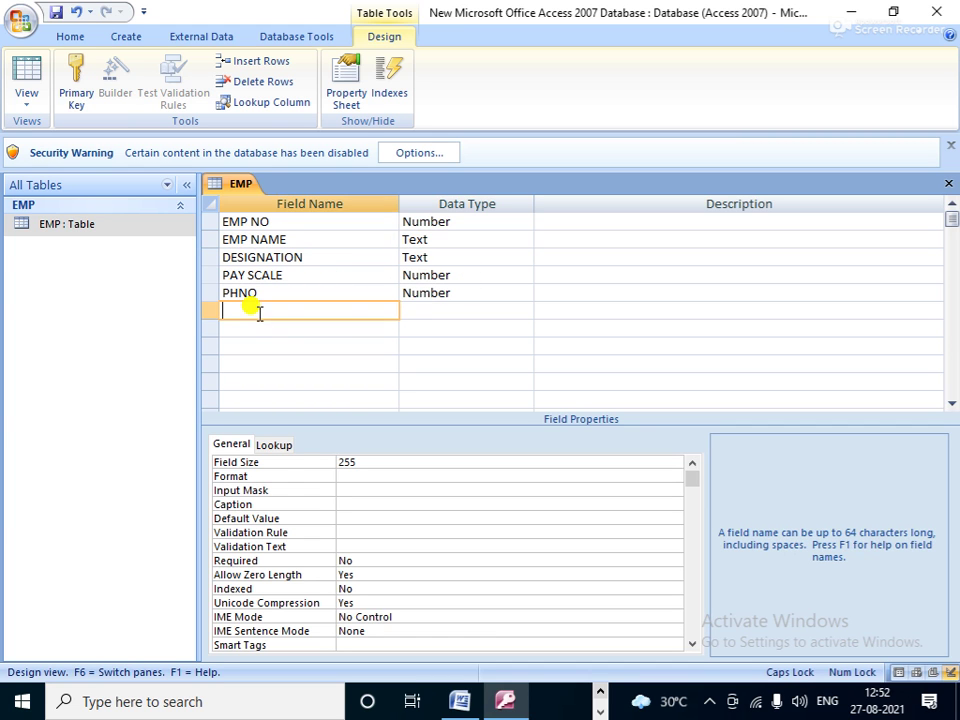
pyautogui.write('EM')
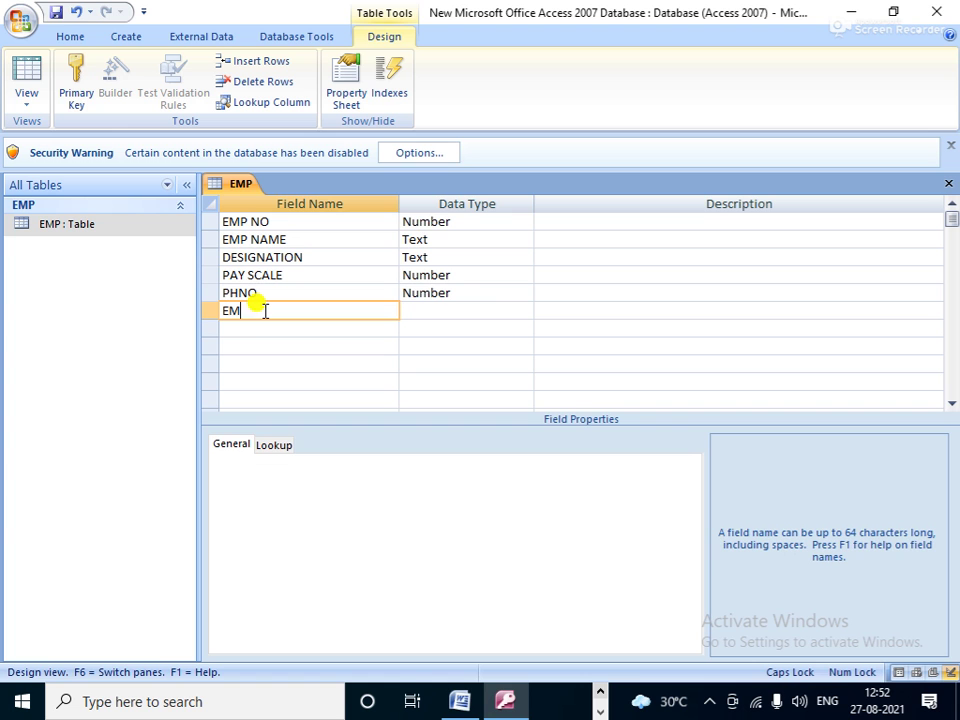
pyautogui.write('PID')
pyautogui.press('Tab')
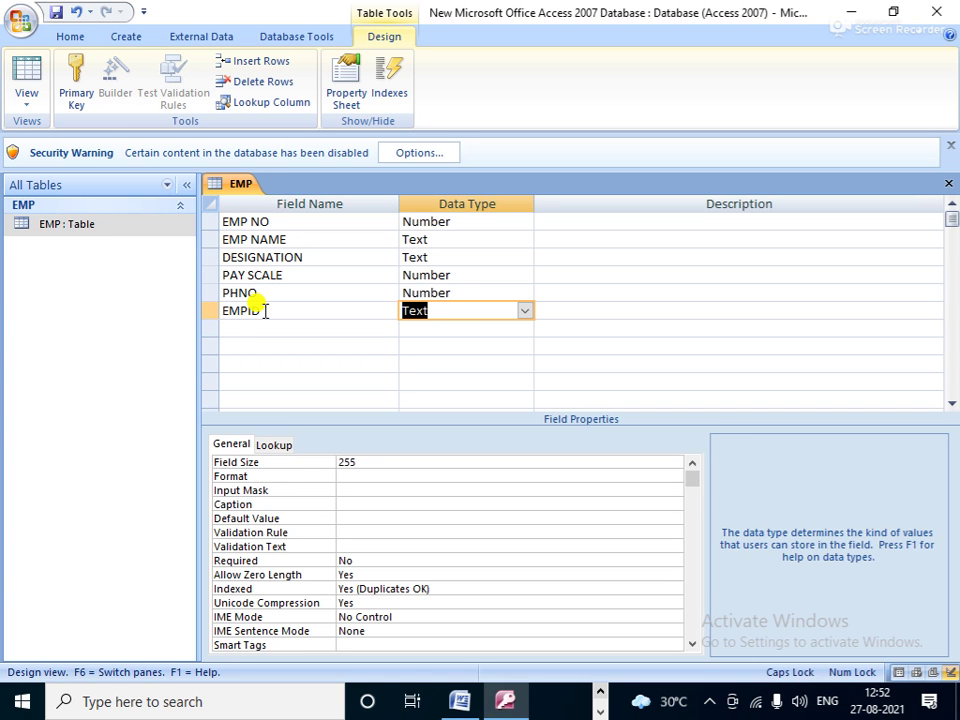
pyautogui.click(366, 461)
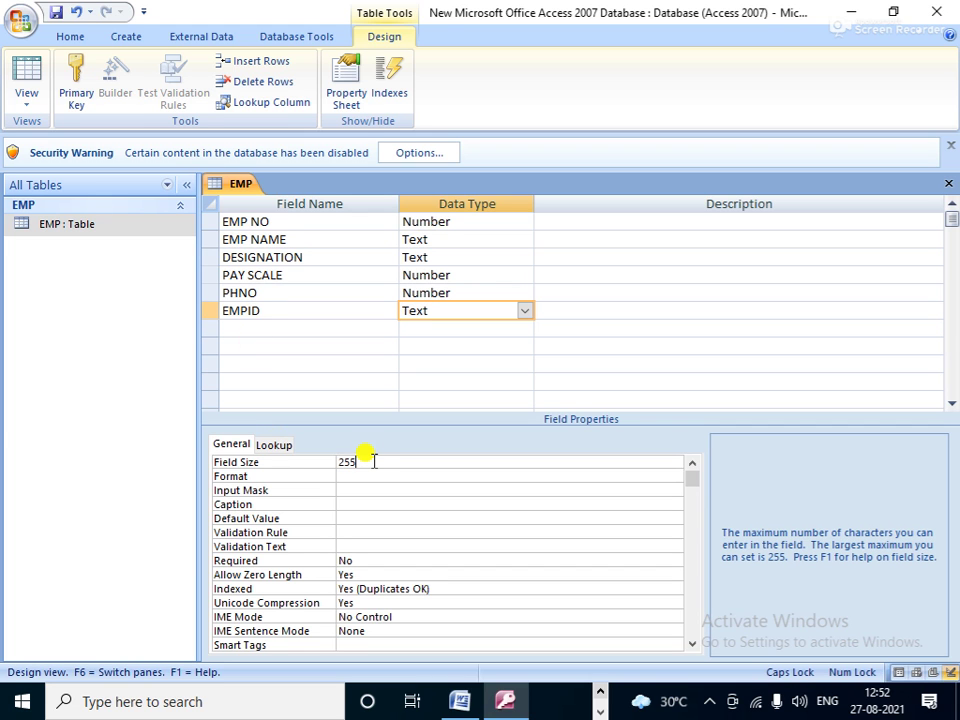
pyautogui.press('BackSpace')
pyautogui.press('BackSpace')
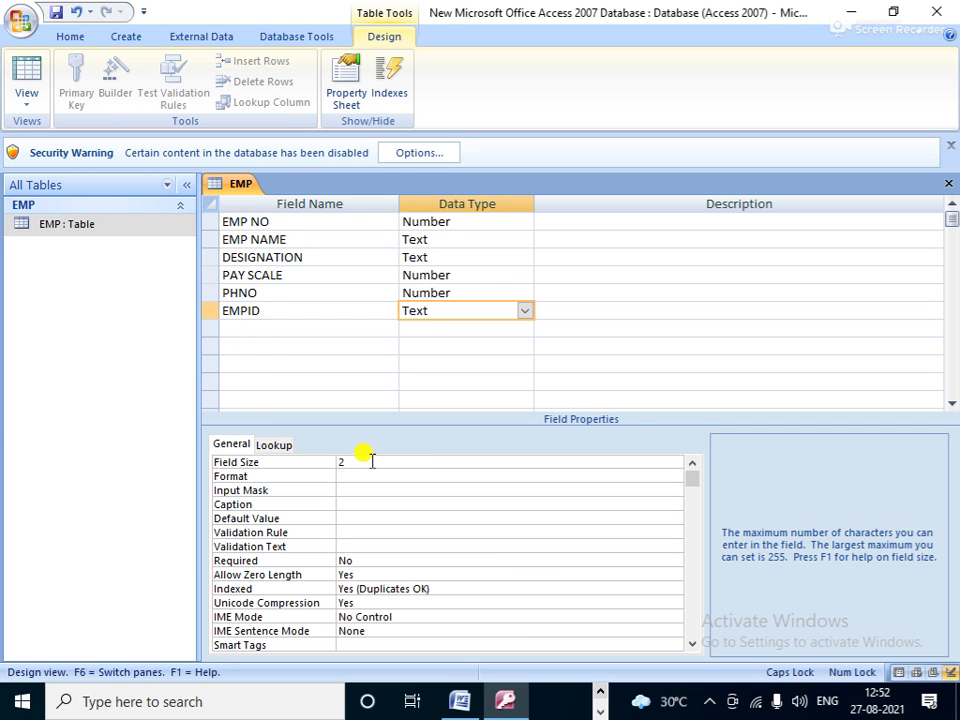
pyautogui.click(446, 364)
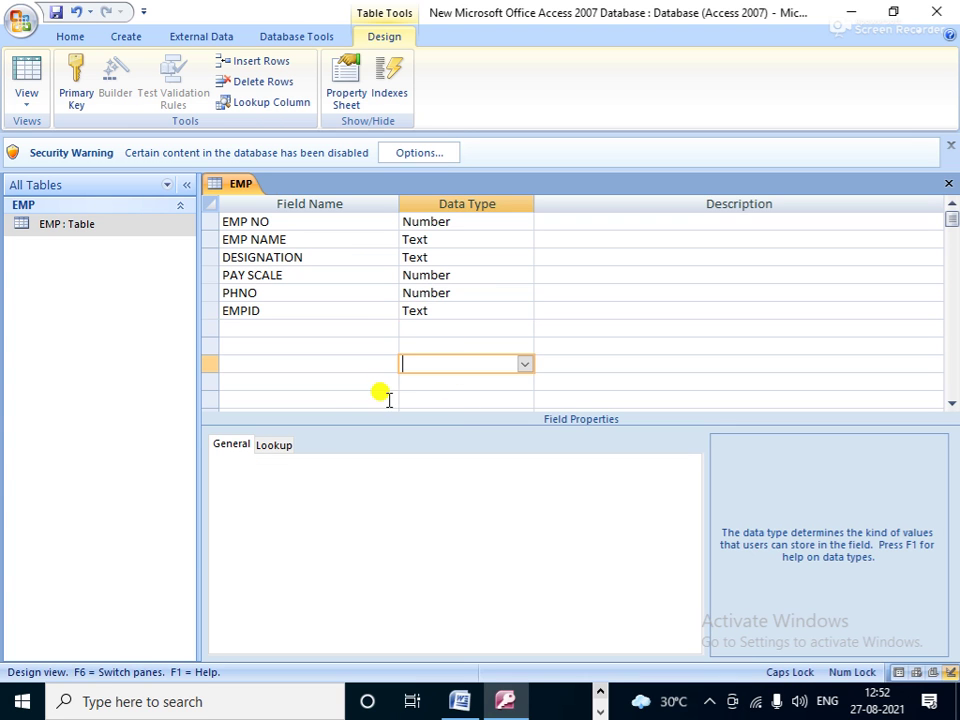
pyautogui.click(428, 312)
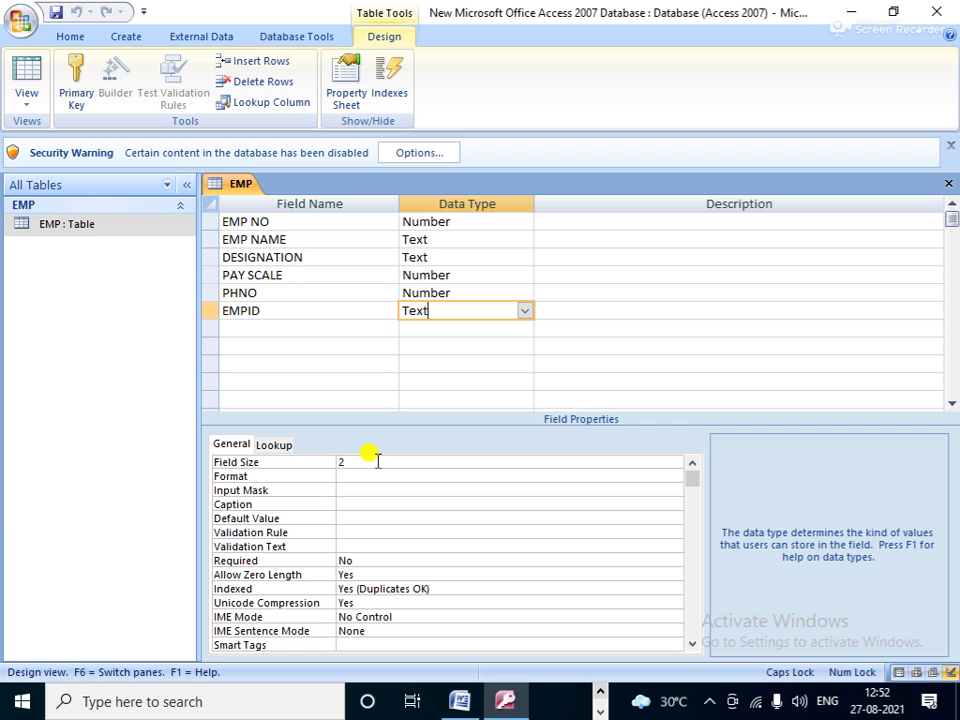
pyautogui.click(56, 12)
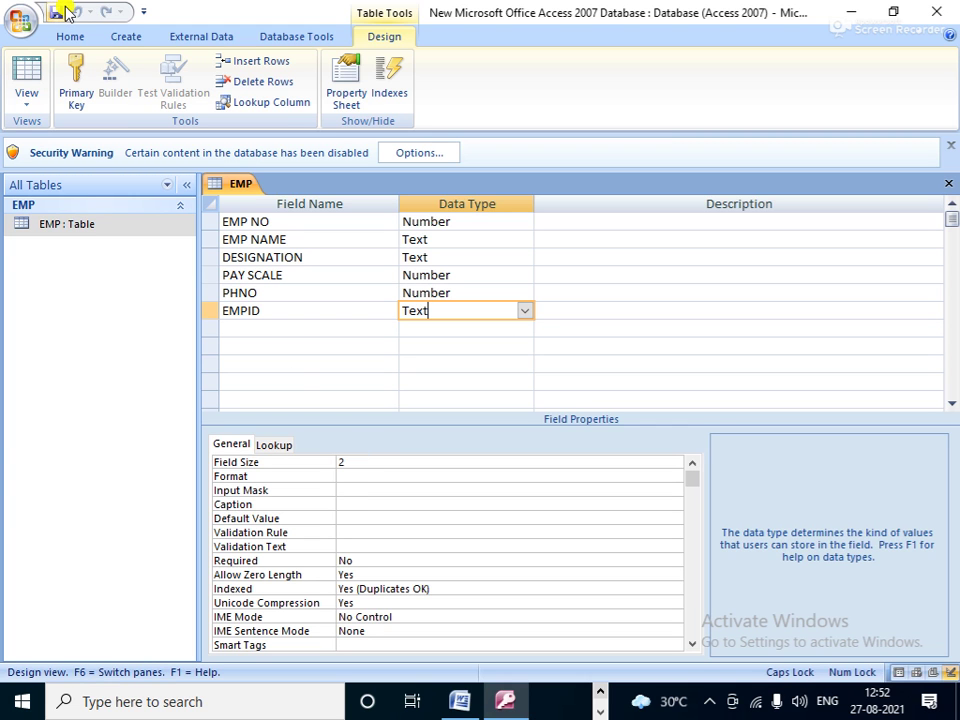
pyautogui.click(479, 292)
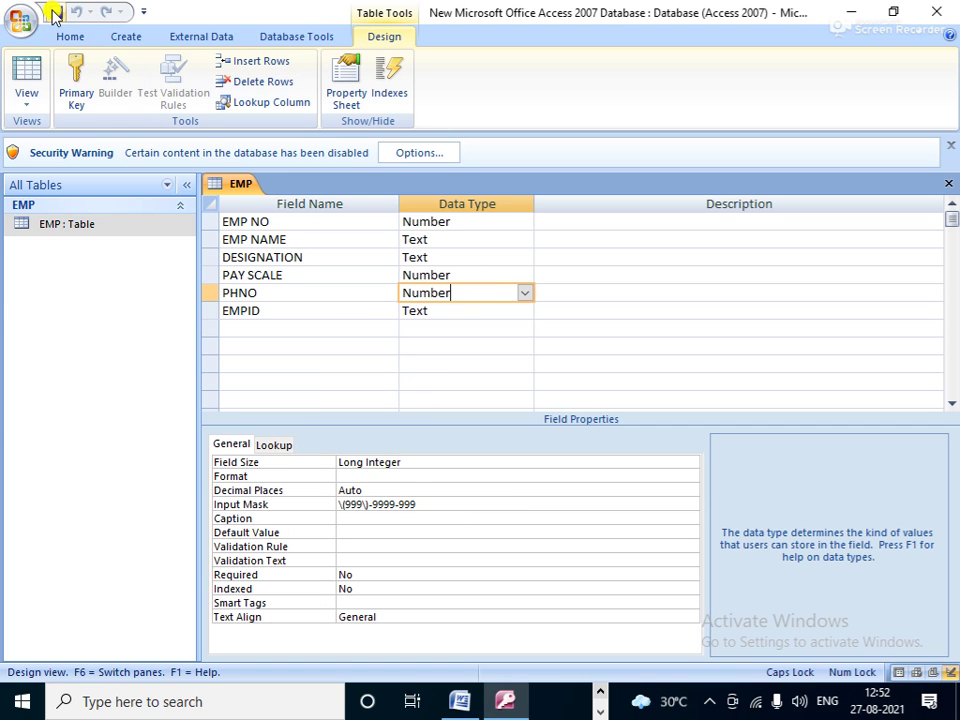
# Step: In Datasheet View, enter 101, the employee's name, MANAGER and 65000 for the first record
pyautogui.click(27, 98)
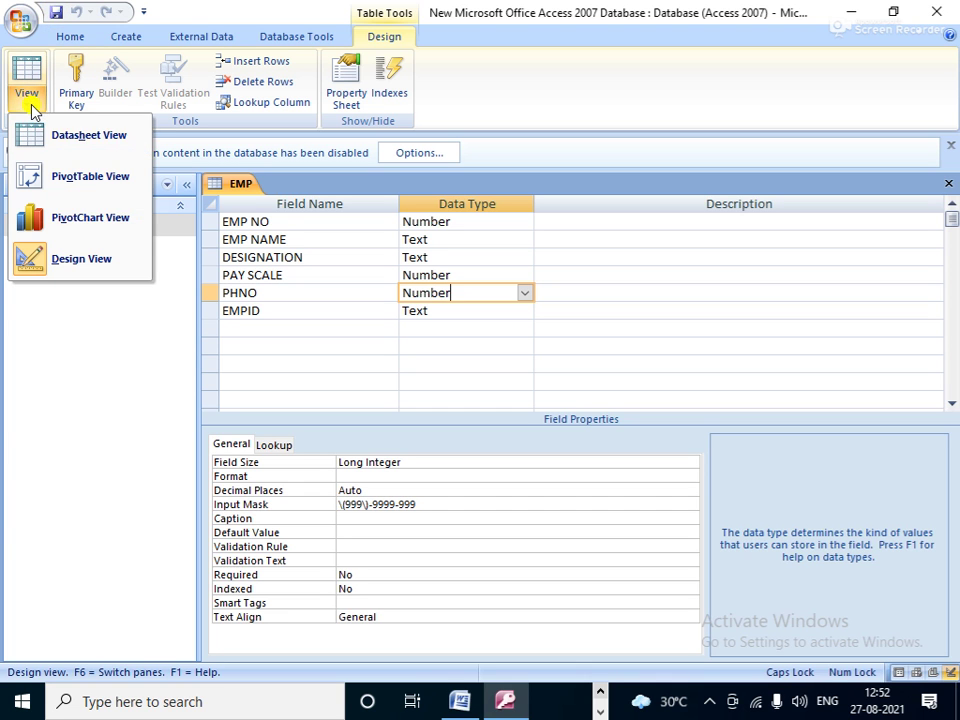
pyautogui.click(88, 140)
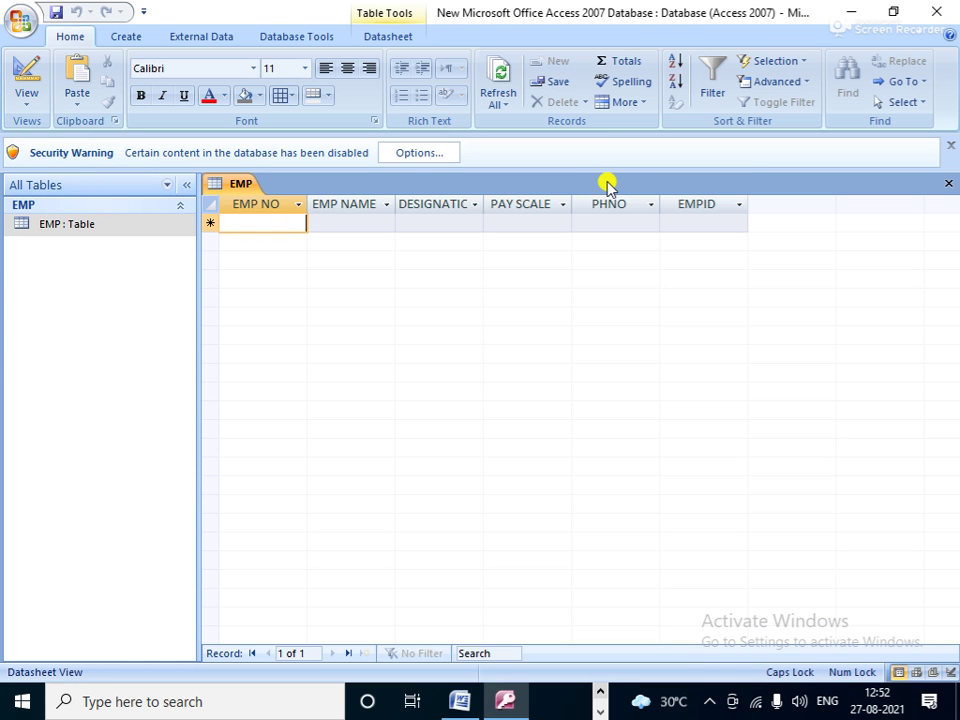
pyautogui.write('101')
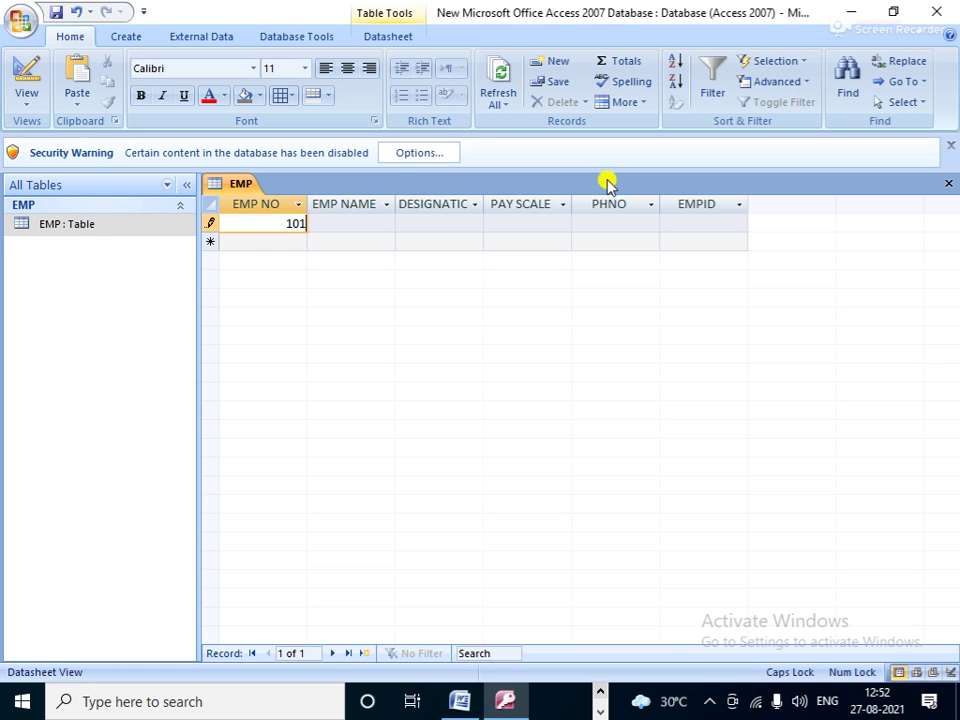
pyautogui.press('Tab')
pyautogui.write('RAM')
pyautogui.press('Tab')
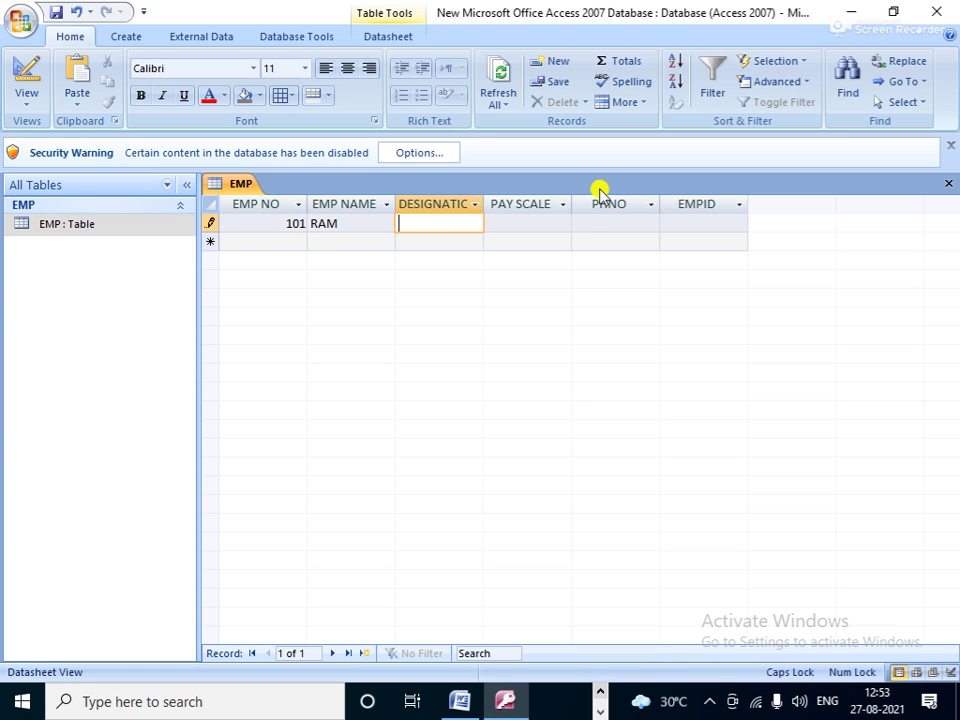
pyautogui.write('MANAGER')
pyautogui.press('Tab')
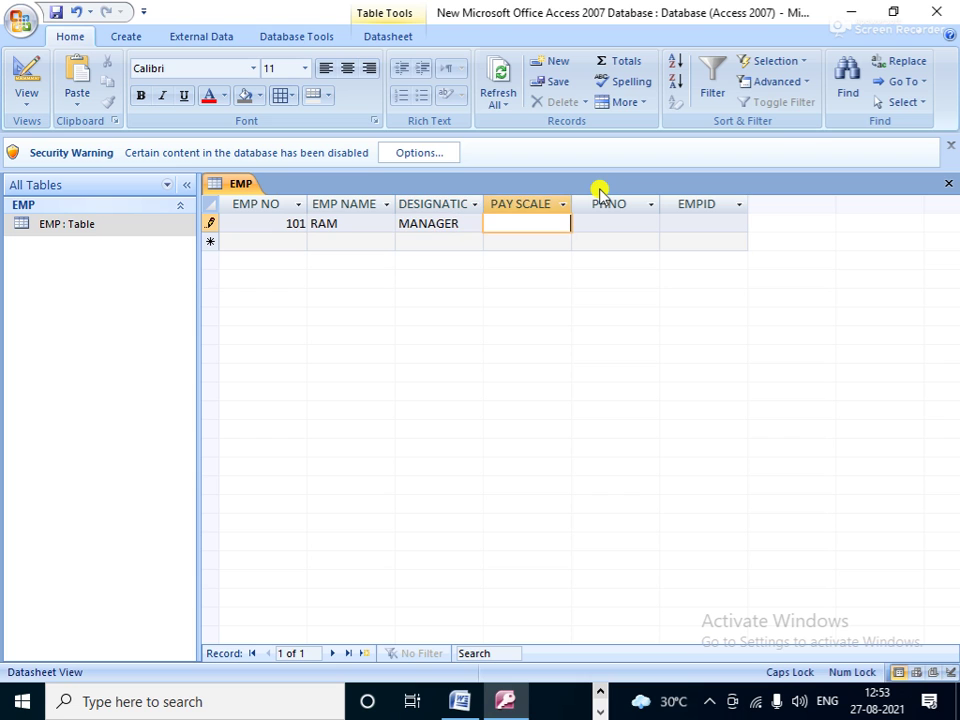
pyautogui.write('65000')
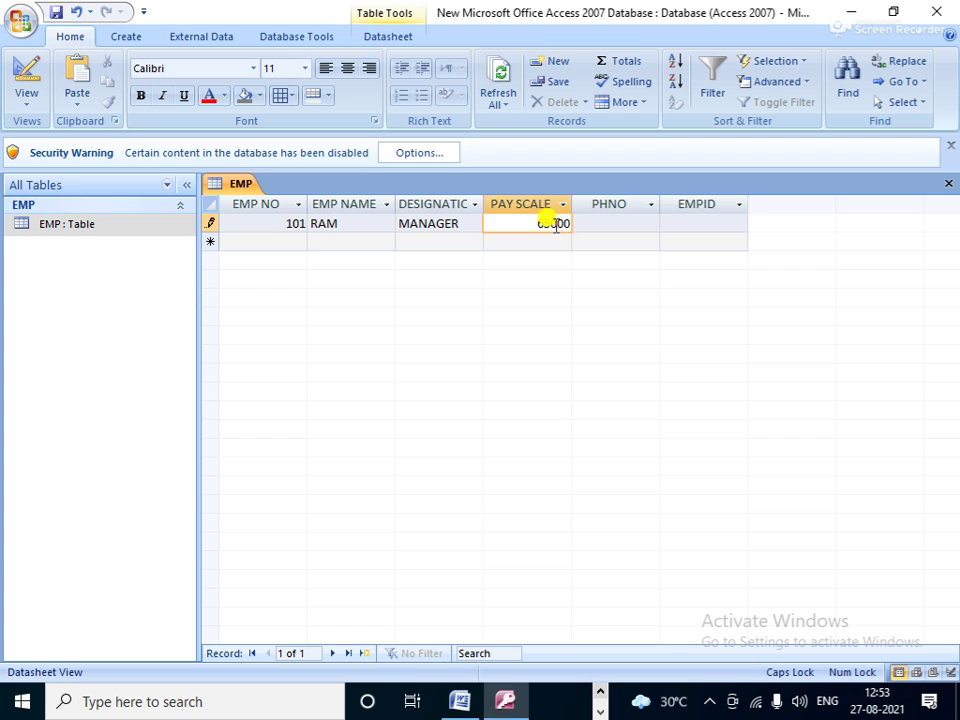
# Step: Type the first employee's phone number into the PHNO input mask
pyautogui.click(604, 223)
pyautogui.click(579, 223)
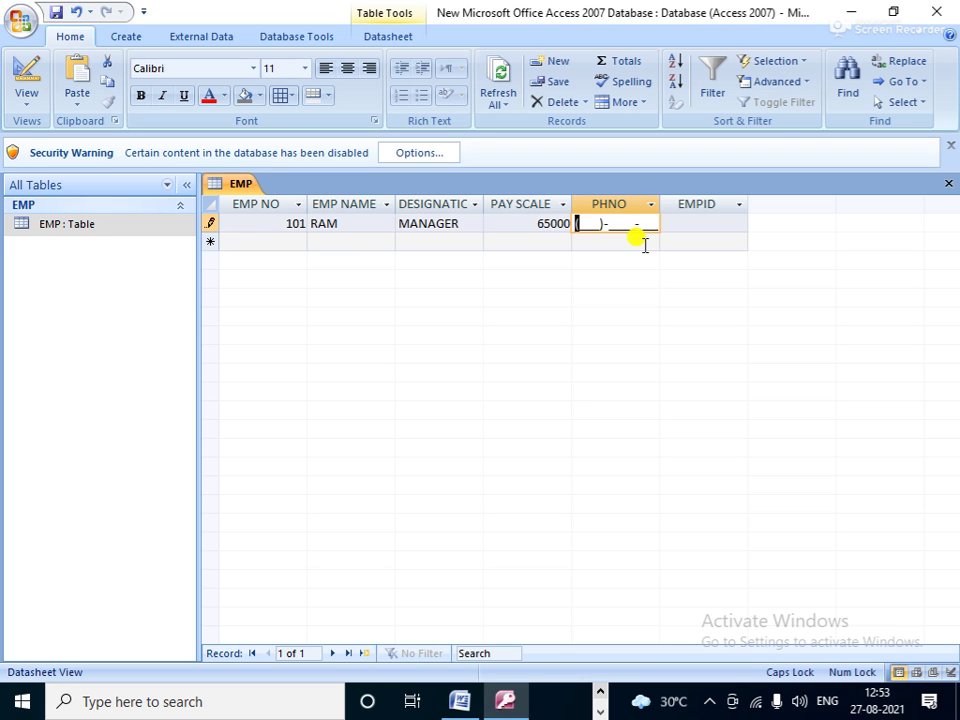
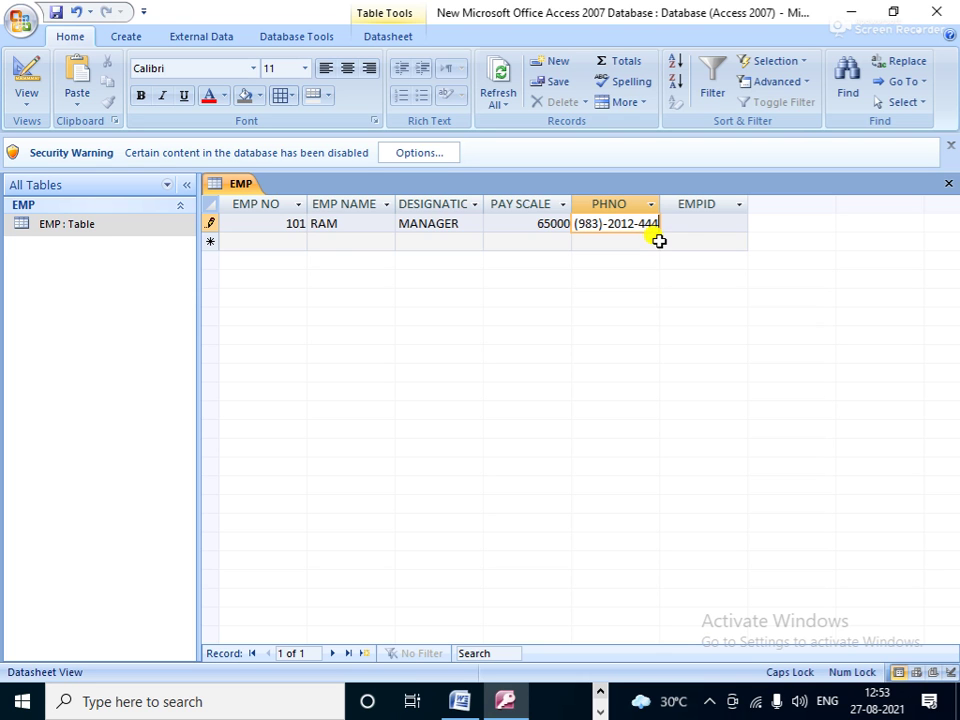
# Step: Choose 'Enter new value' on the error and retype the first record's phone number
pyautogui.click(297, 240)
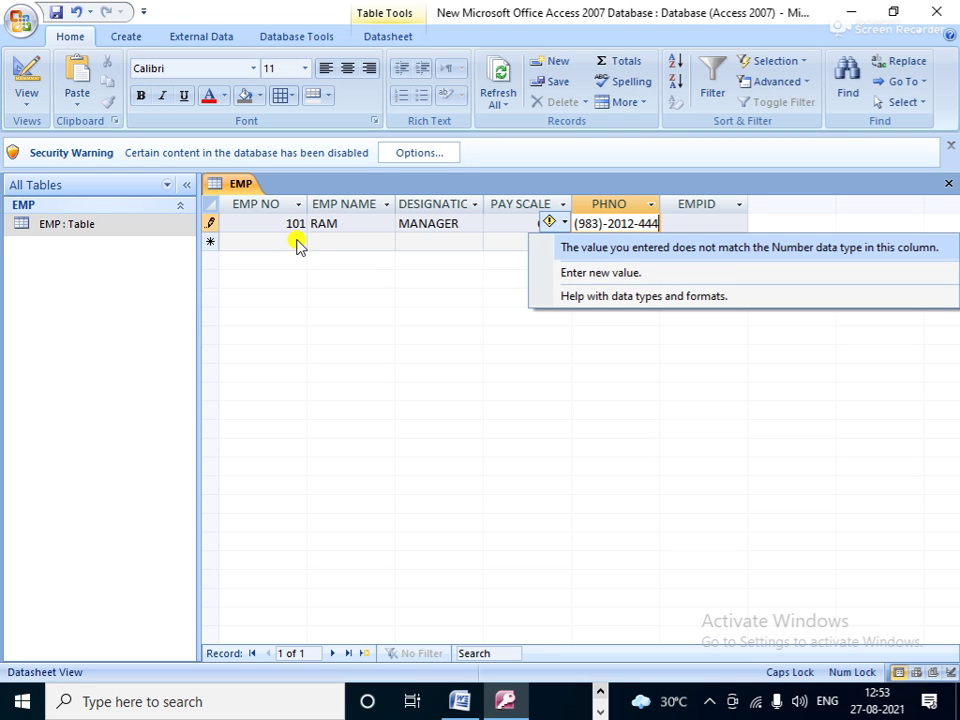
pyautogui.click(622, 274)
pyautogui.click(645, 224)
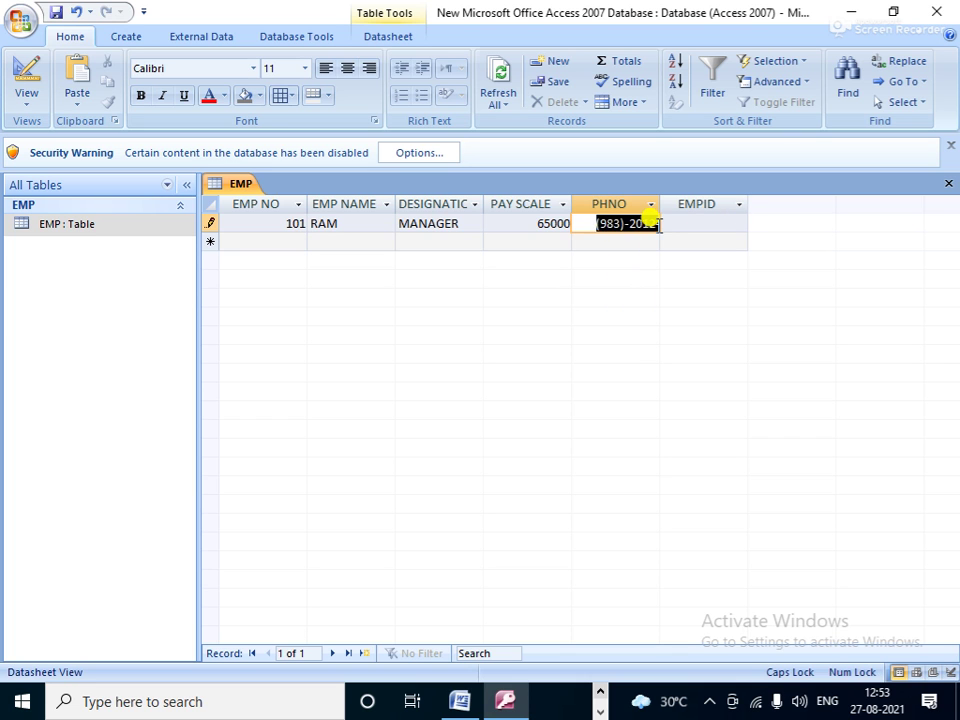
pyautogui.moveTo(658, 224); pyautogui.dragTo(584, 230)
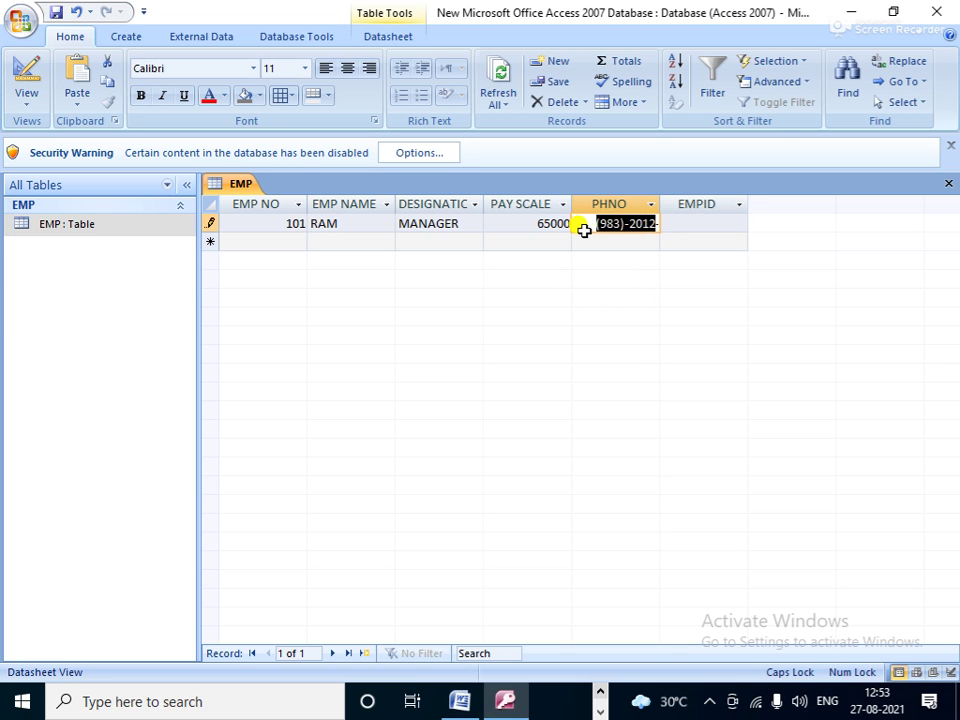
pyautogui.press('BackSpace')
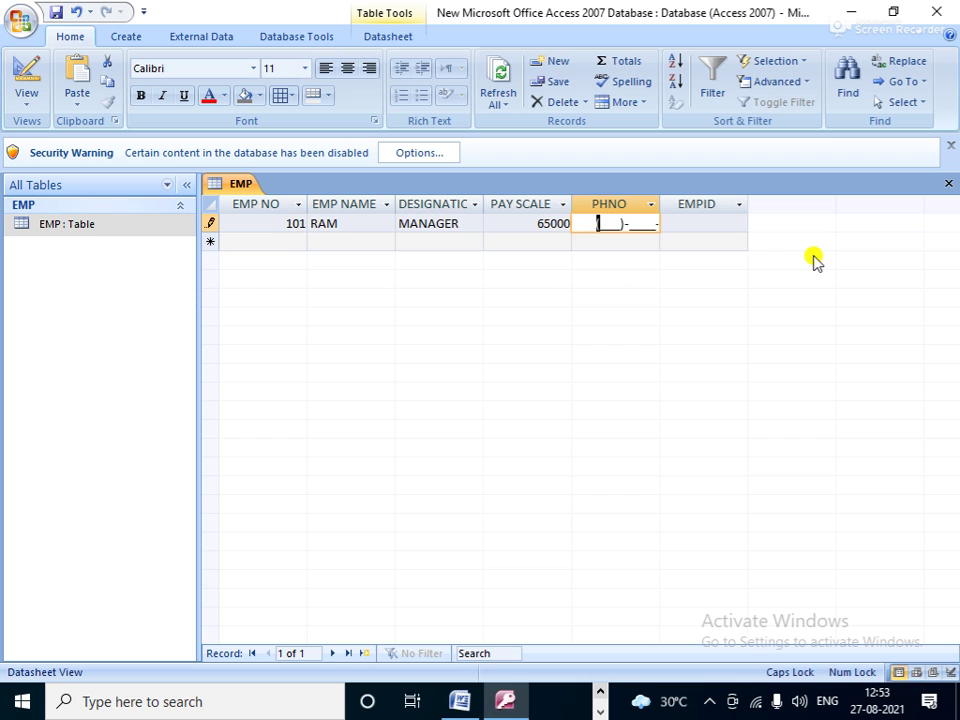
pyautogui.write('999)-99')
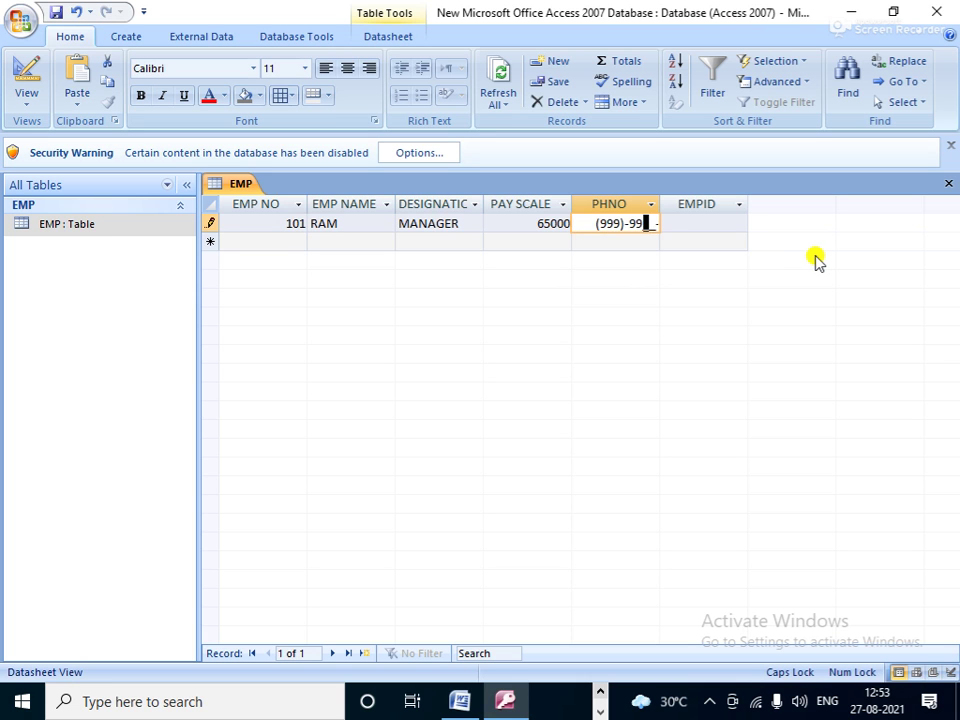
pyautogui.write('999499-99')
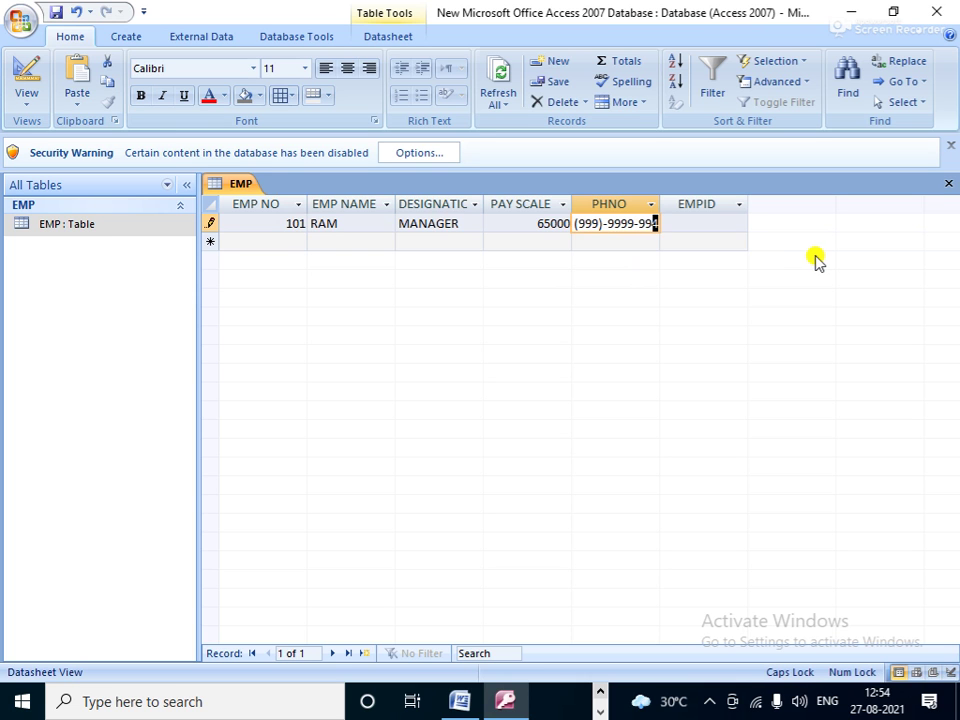
pyautogui.click(678, 218)
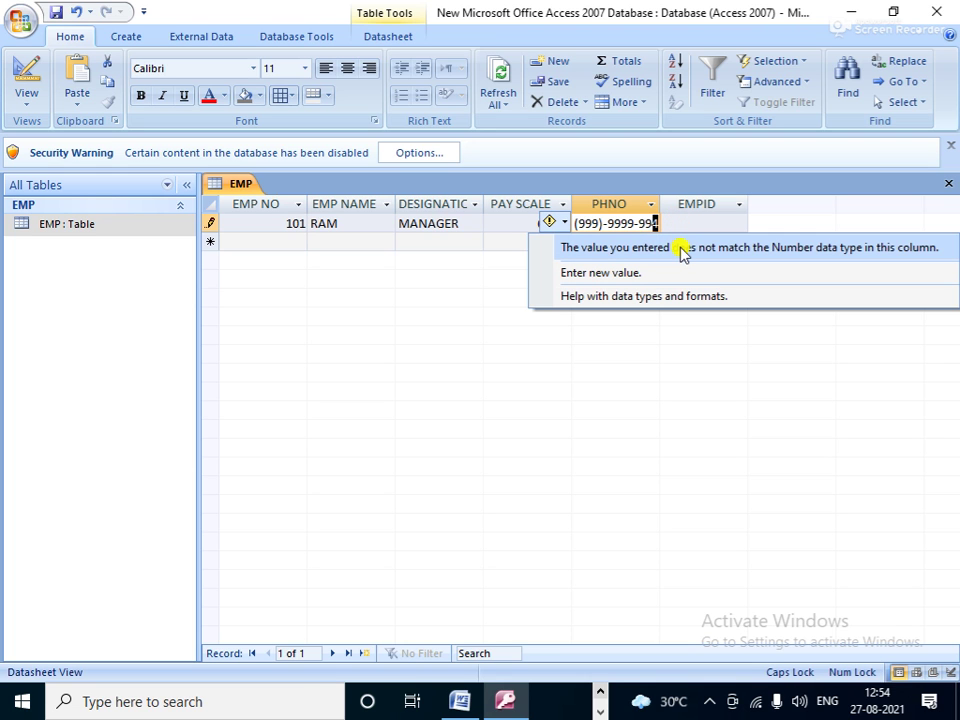
# Step: Re-enter the rejected phone value again, then open the EMP table's shortcut menu
pyautogui.click(92, 226)
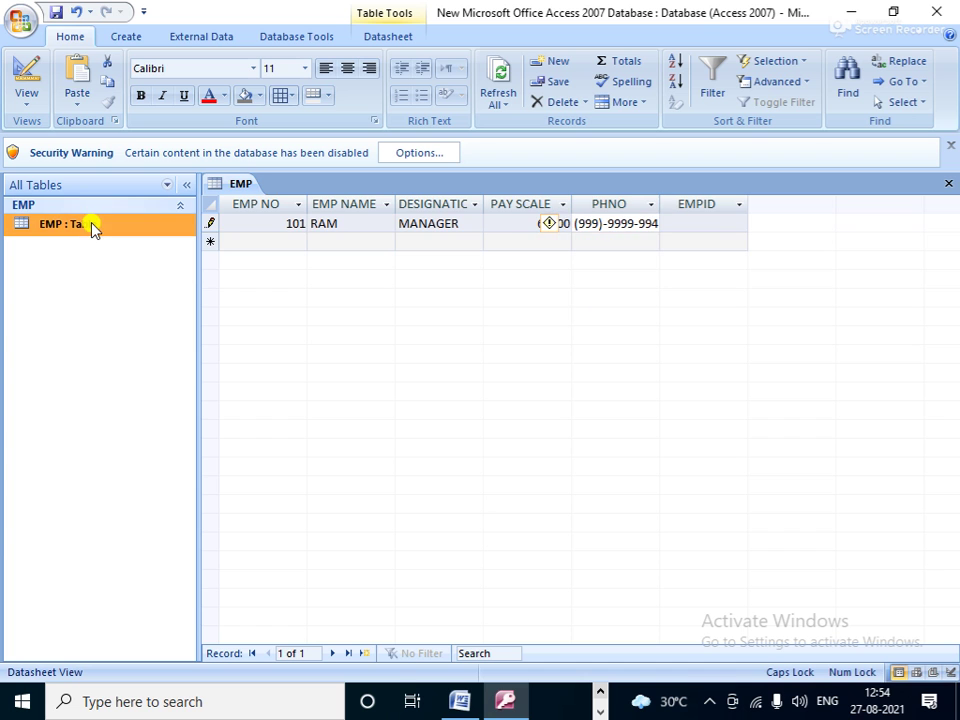
pyautogui.rightClick(92, 226)
pyautogui.click(125, 258)
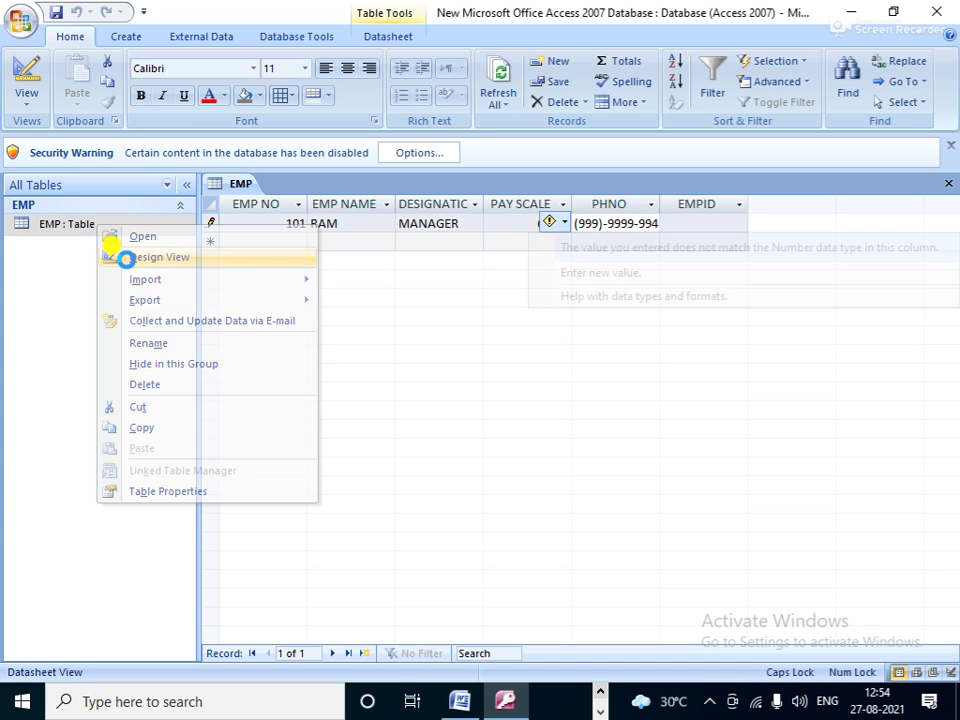
pyautogui.click(652, 223)
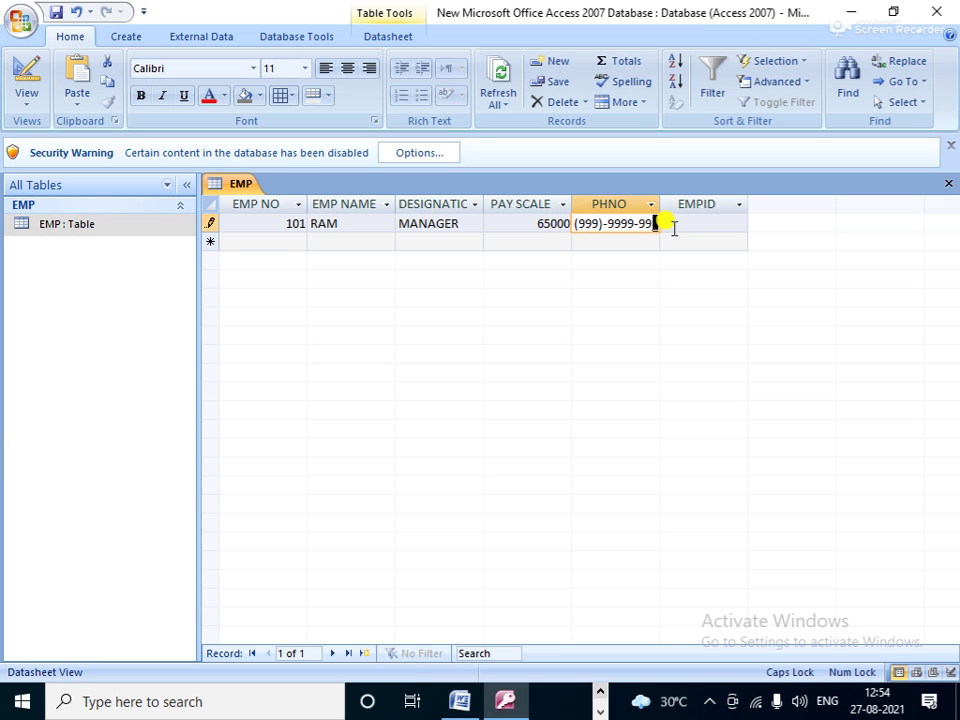
pyautogui.click(619, 242)
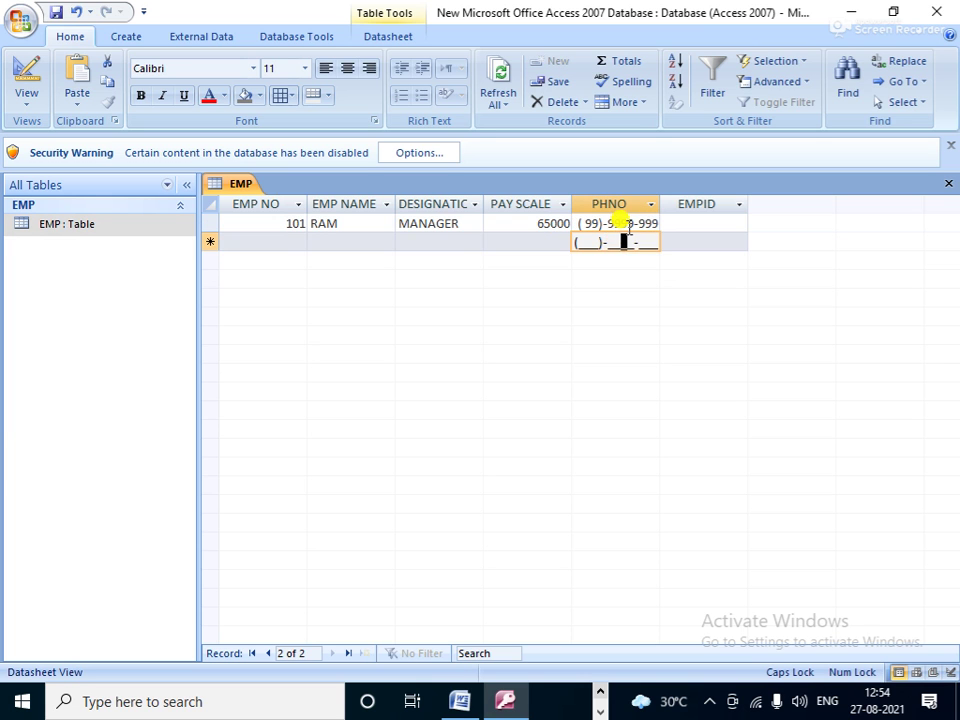
pyautogui.click(655, 223)
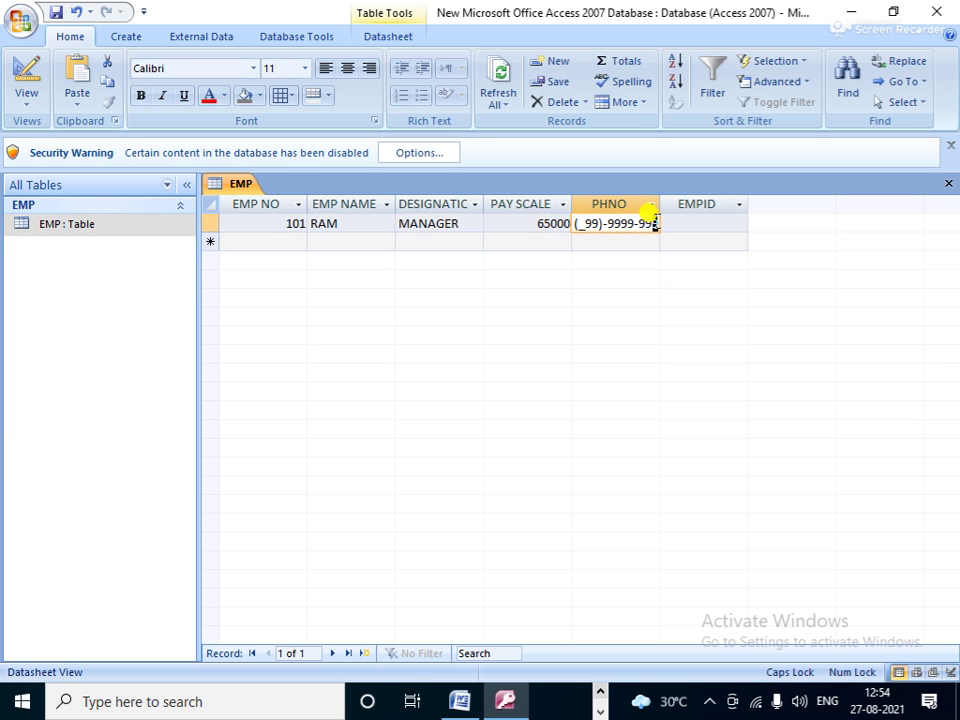
pyautogui.click(100, 231)
pyautogui.rightClick(100, 232)
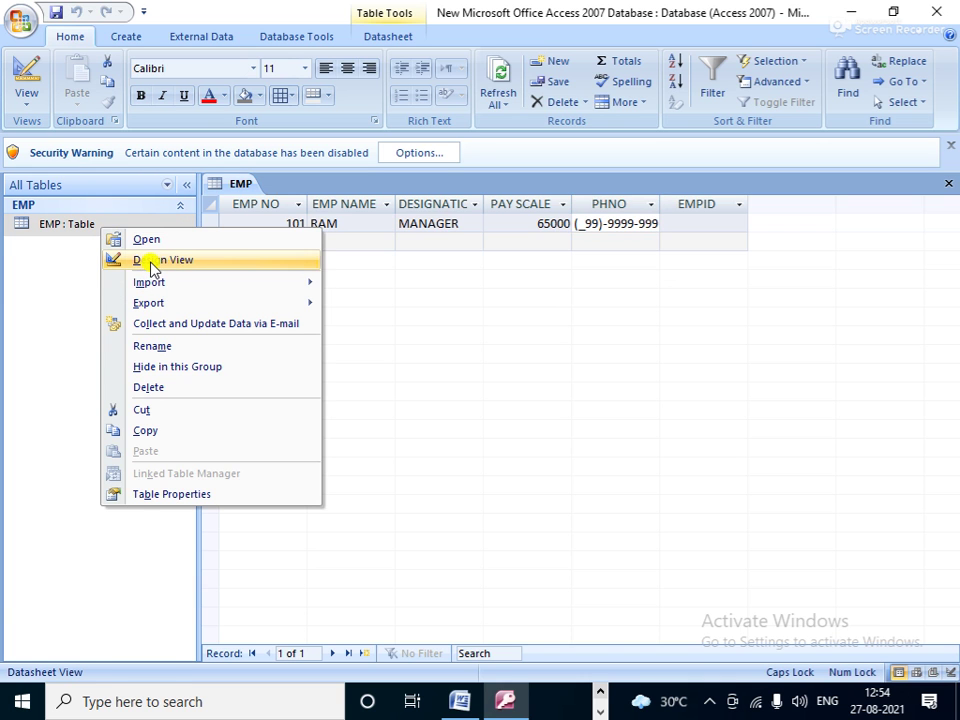
pyautogui.click(148, 261)
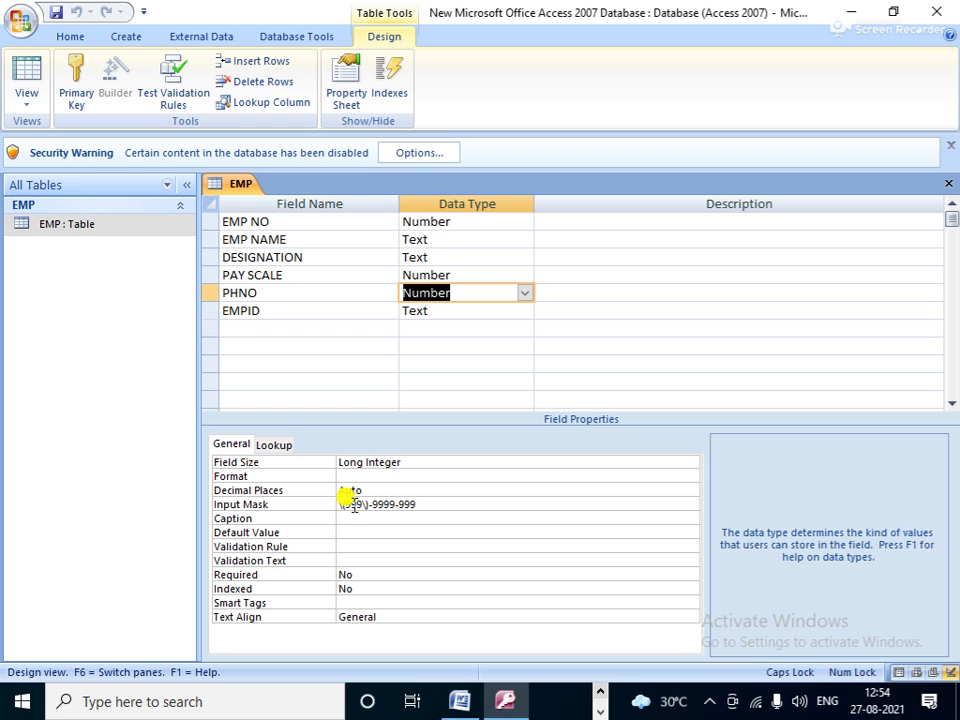
pyautogui.click(427, 505)
pyautogui.press('BackSpace')
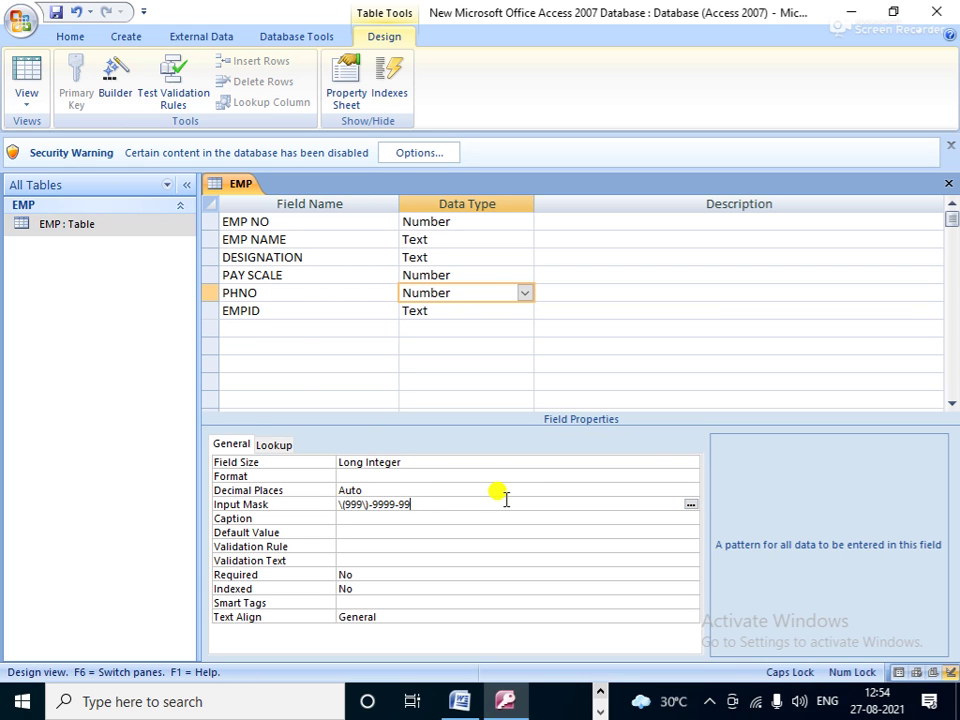
pyautogui.press('BackSpace')
pyautogui.press('BackSpace')
pyautogui.press('BackSpace')
pyautogui.press('BackSpace')
pyautogui.press('BackSpace')
pyautogui.press('BackSpace')
pyautogui.press('BackSpace')
pyautogui.press('BackSpace')
pyautogui.press('BackSpace')
pyautogui.press('BackSpace')
pyautogui.press('BackSpace')
pyautogui.press('BackSpace')
pyautogui.press('BackSpace')
pyautogui.press('BackSpace')
pyautogui.press('BackSpace')
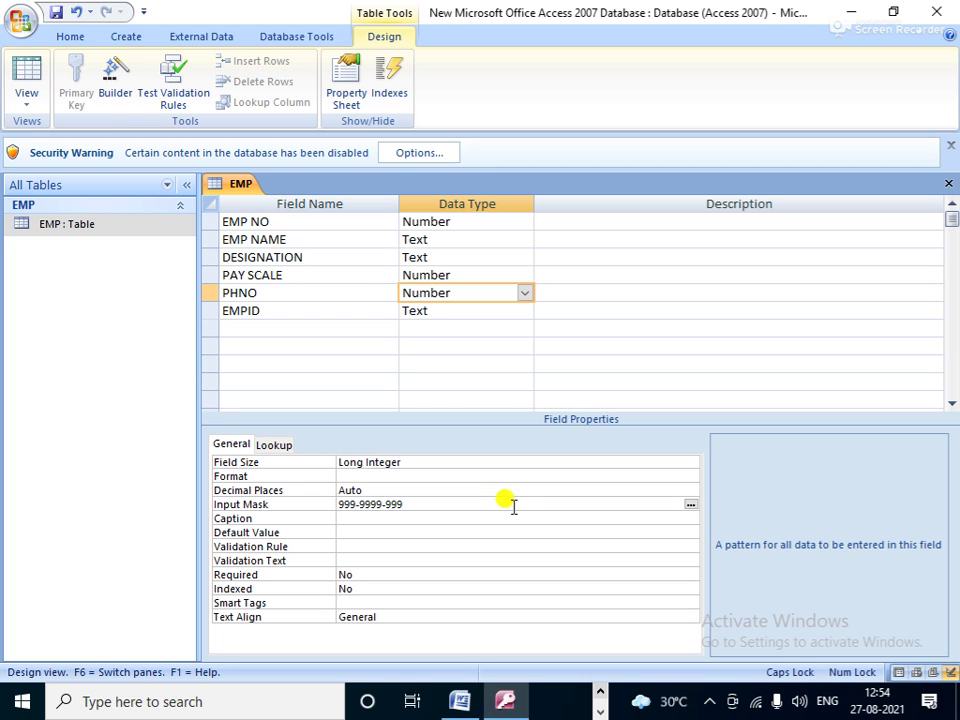
pyautogui.press('Return')
pyautogui.click(108, 224)
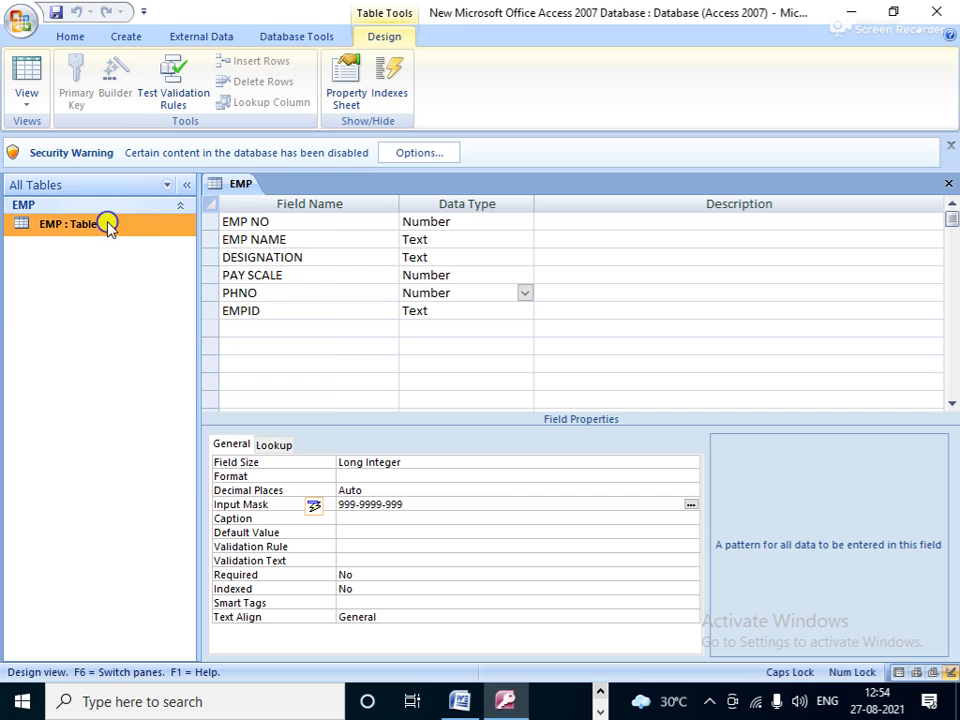
pyautogui.rightClick(108, 224)
pyautogui.click(189, 254)
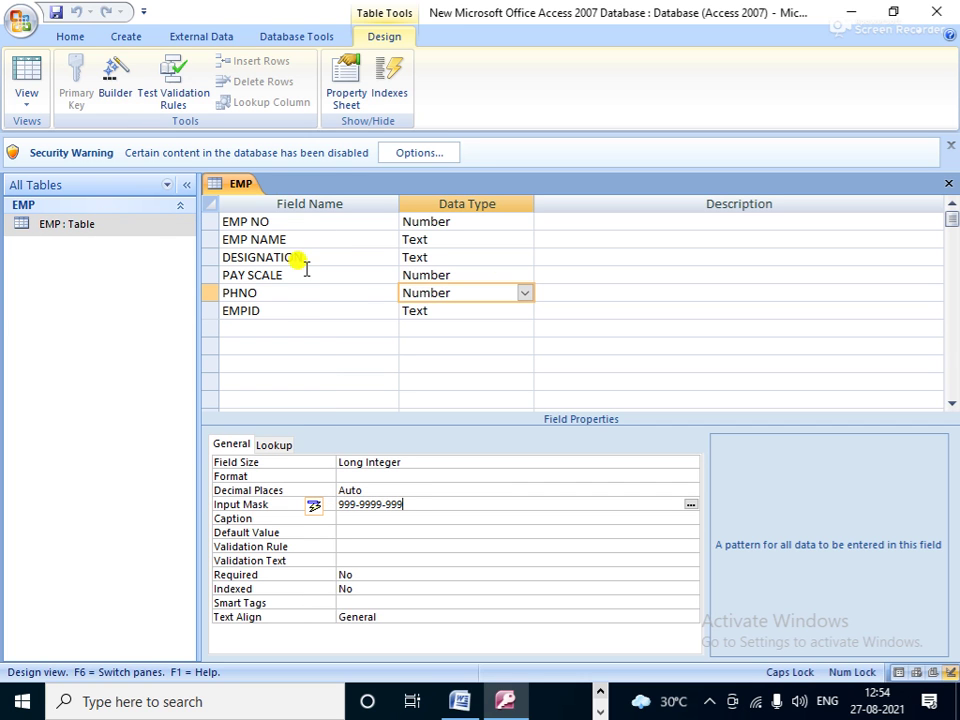
# Step: Switch EMP to Datasheet View and enter record 102: a name, JR.MANAGER, pay scale 50000
pyautogui.click(25, 107)
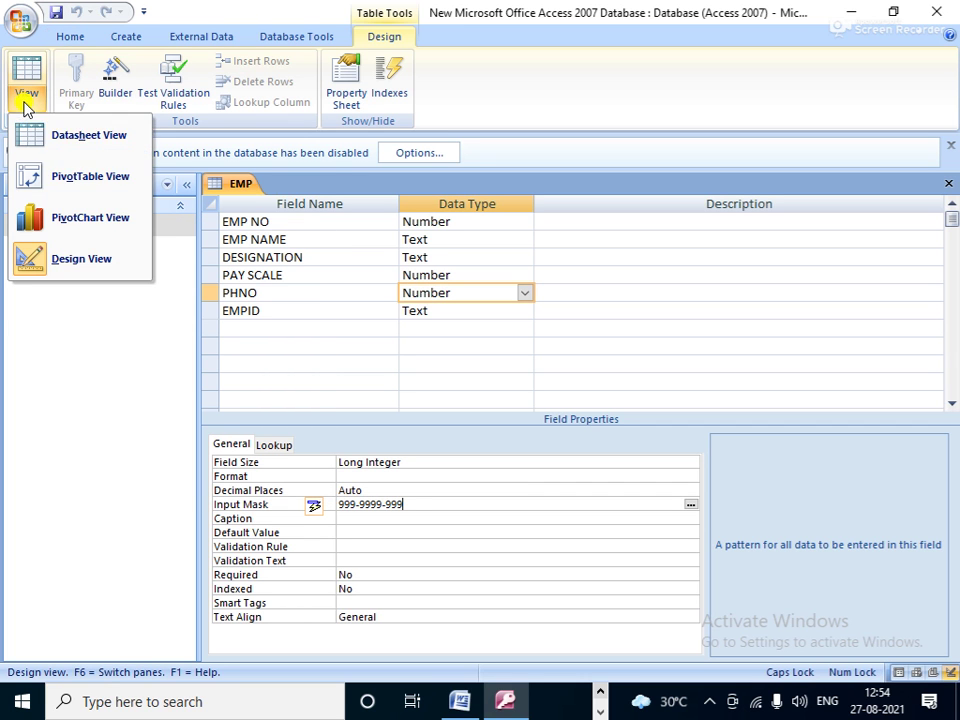
pyautogui.click(86, 137)
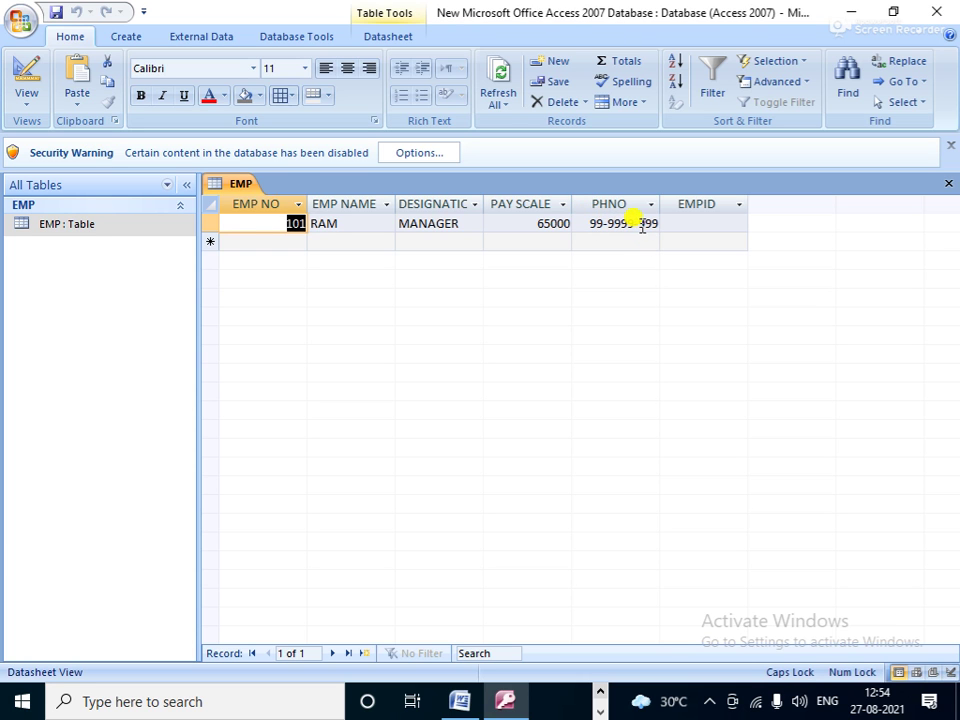
pyautogui.click(292, 243)
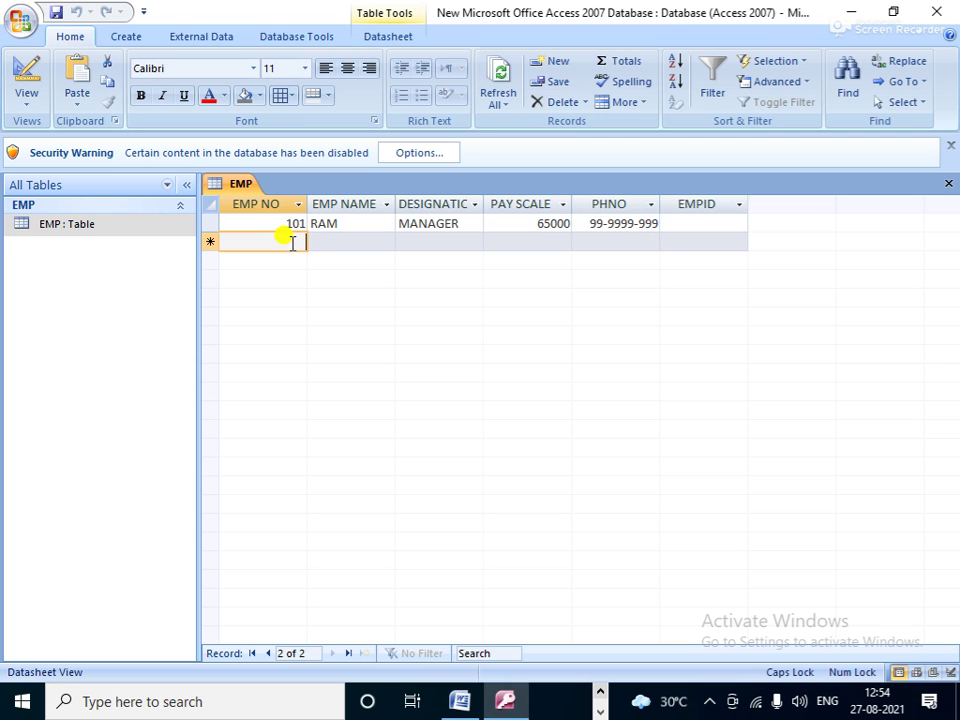
pyautogui.write('102')
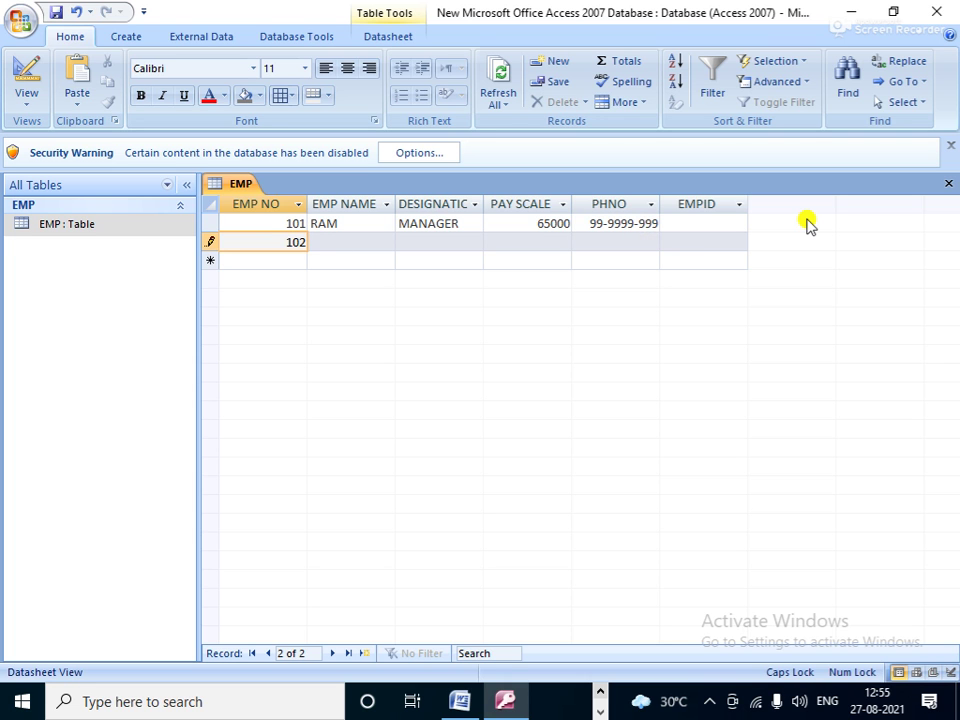
pyautogui.press('Tab')
pyautogui.write('SAM')
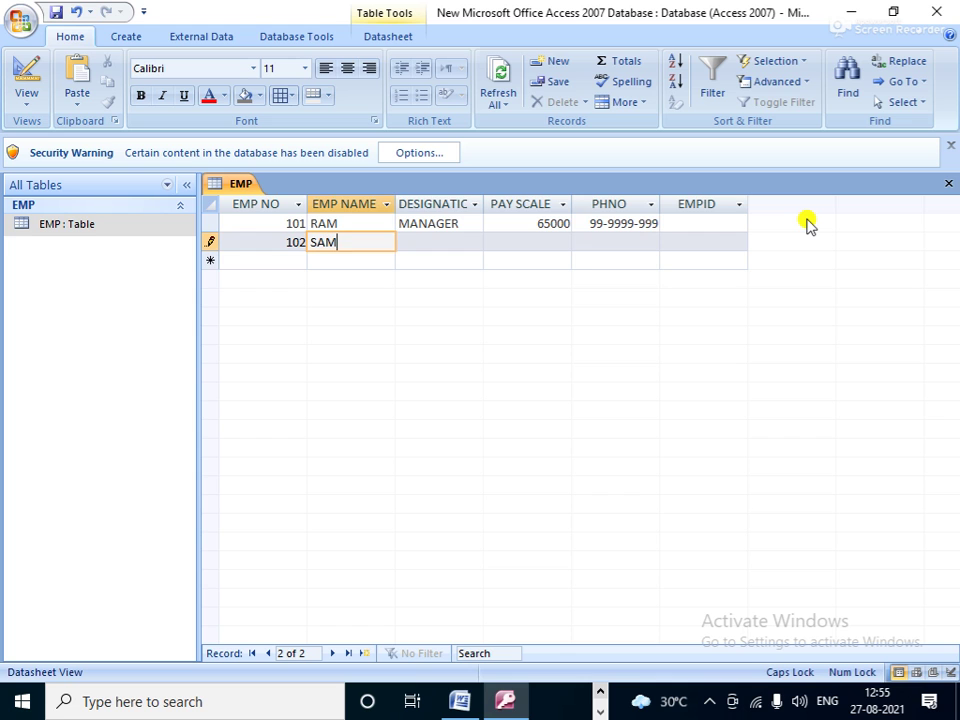
pyautogui.press('Tab')
pyautogui.write('JR.MANA')
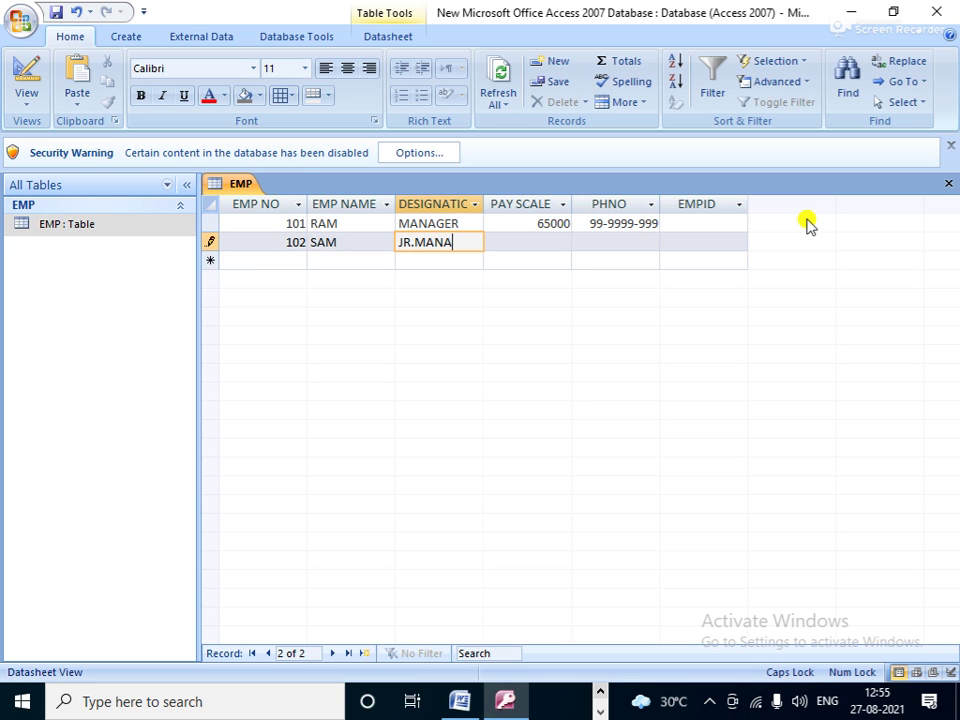
pyautogui.write('GER')
pyautogui.press('Tab')
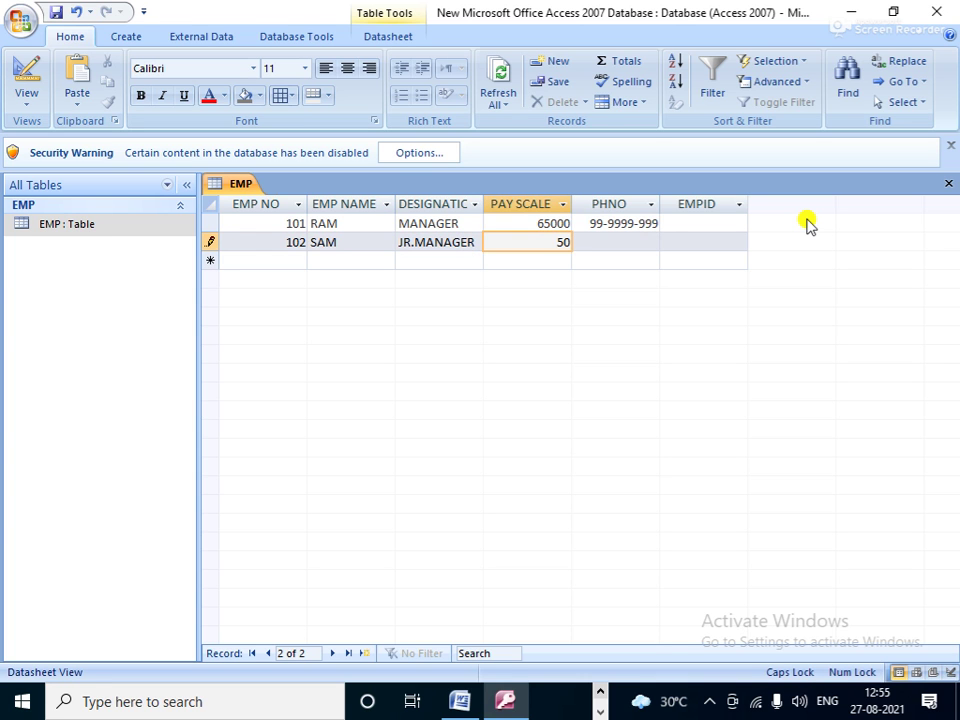
pyautogui.write('50000')
# Step: Enter and correct record 102's phone number, then save records 102 and 101
pyautogui.click(595, 242)
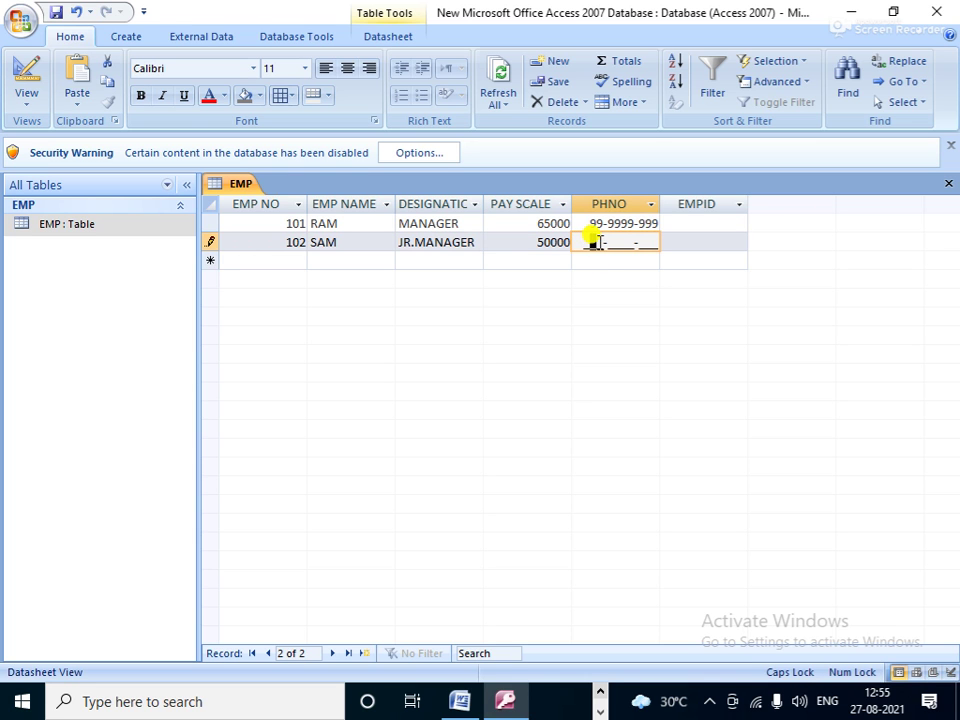
pyautogui.write('1-1212-121')
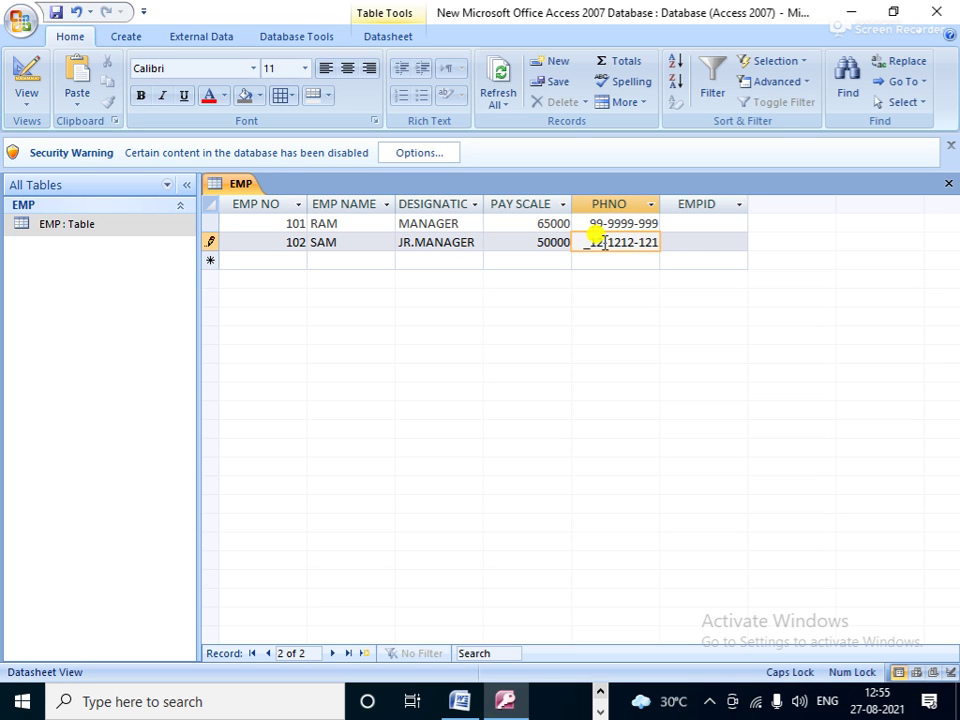
pyautogui.click(296, 259)
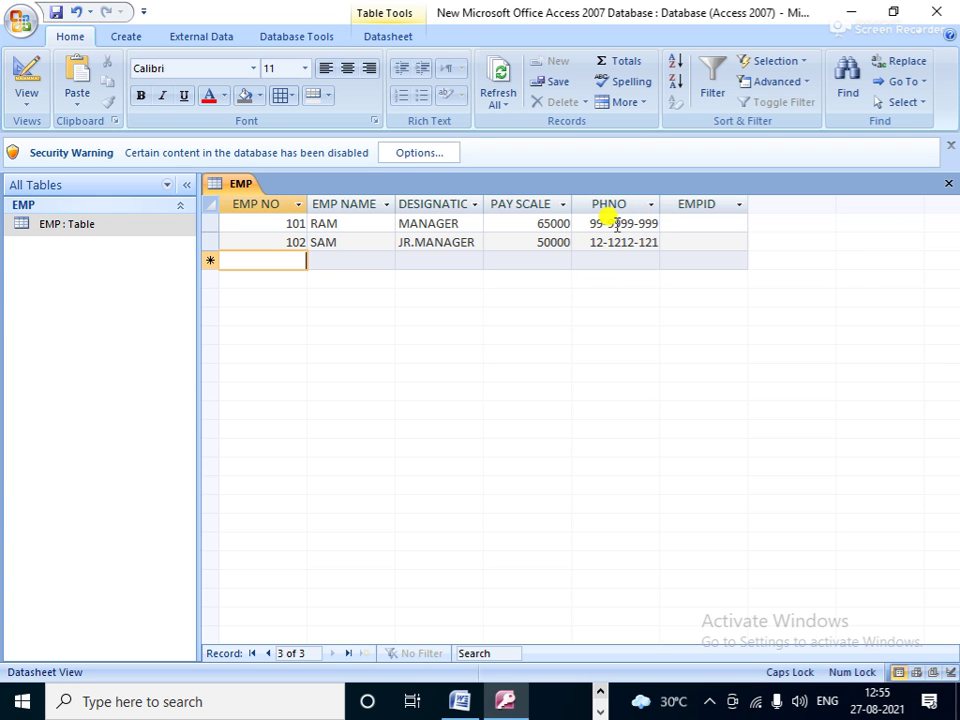
pyautogui.click(586, 242)
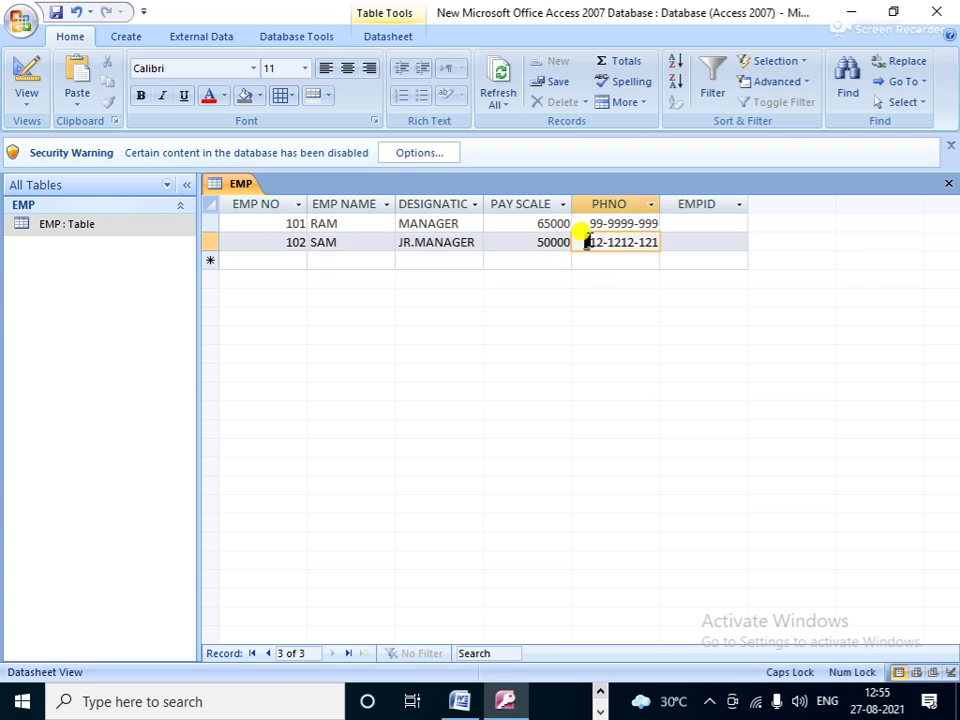
pyautogui.write('1')
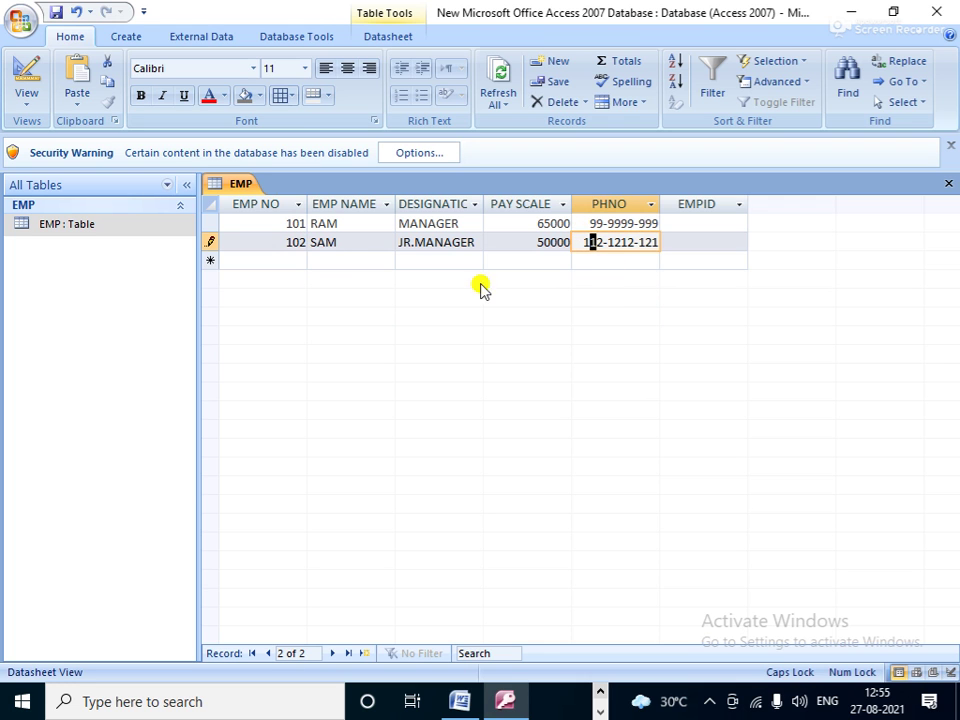
pyautogui.click(296, 261)
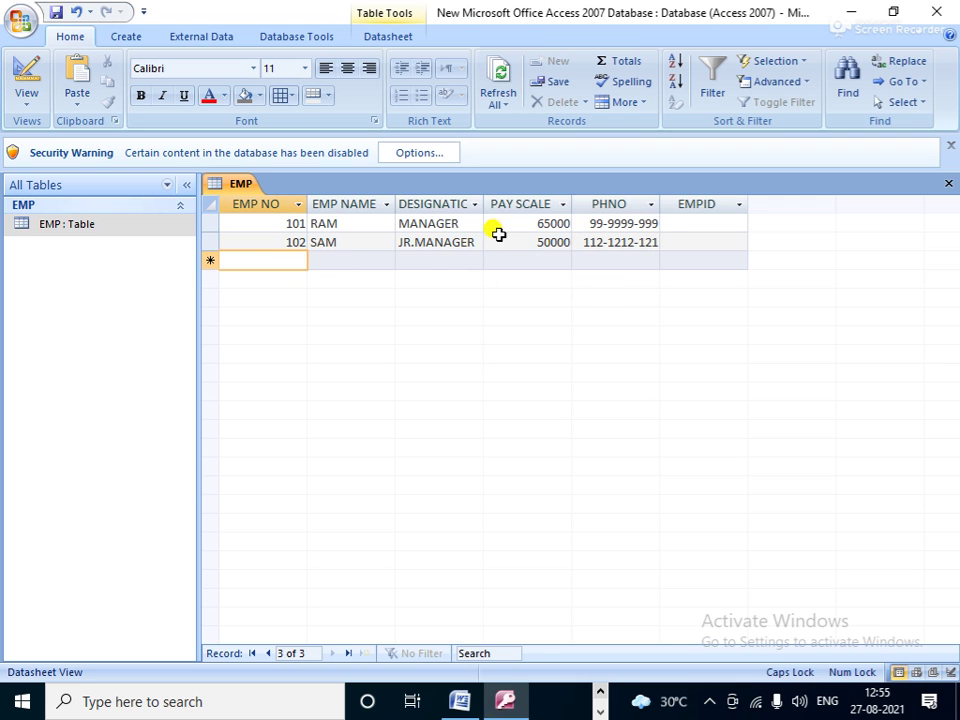
pyautogui.click(657, 222)
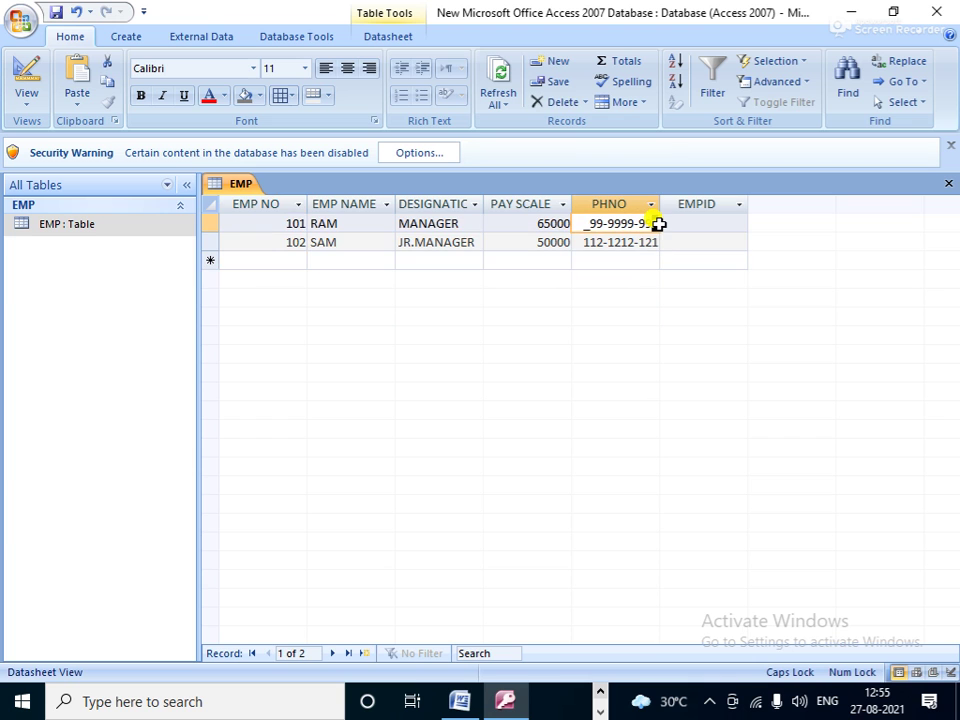
pyautogui.click(292, 260)
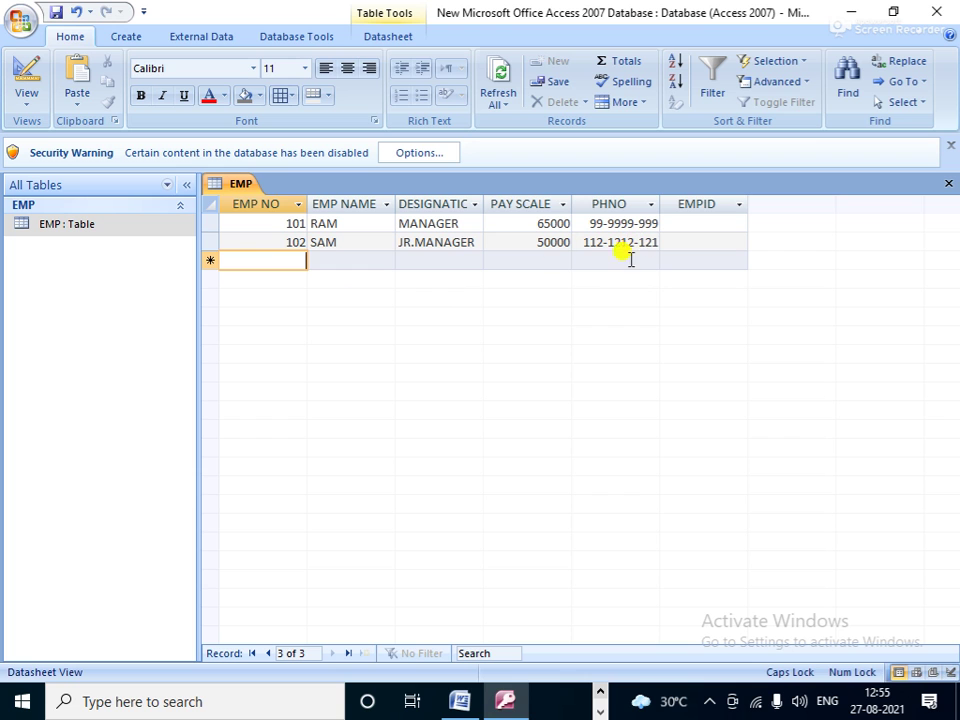
# Step: Enter record 103 with an employee name, COMP ASST, pay scale 45000 and a phone number
pyautogui.write('103')
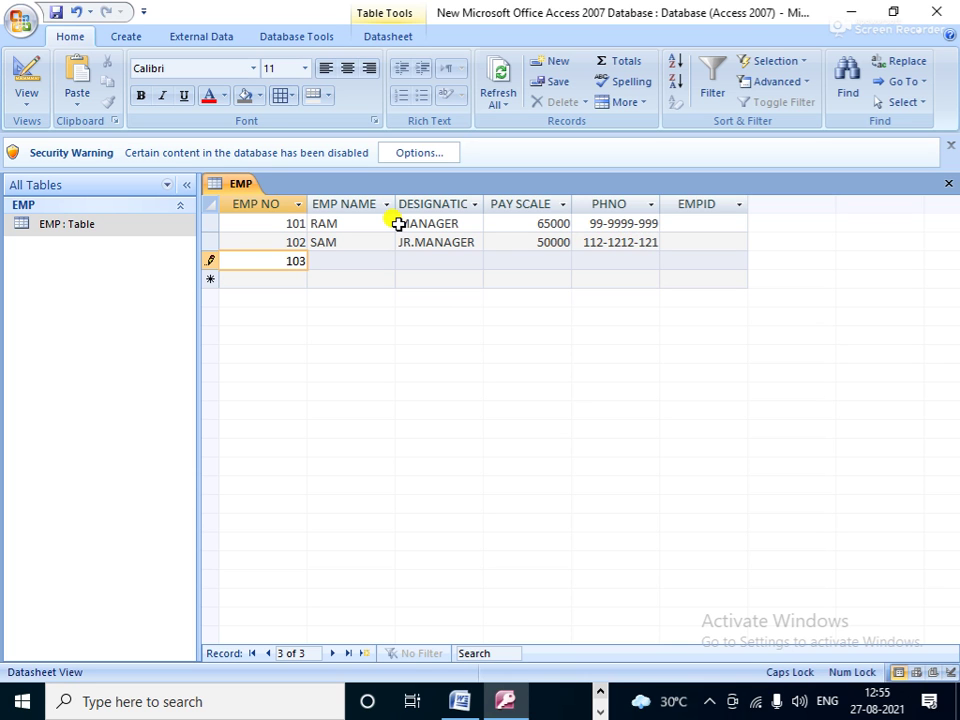
pyautogui.press('Tab')
pyautogui.write('JOY')
pyautogui.press('Tab')
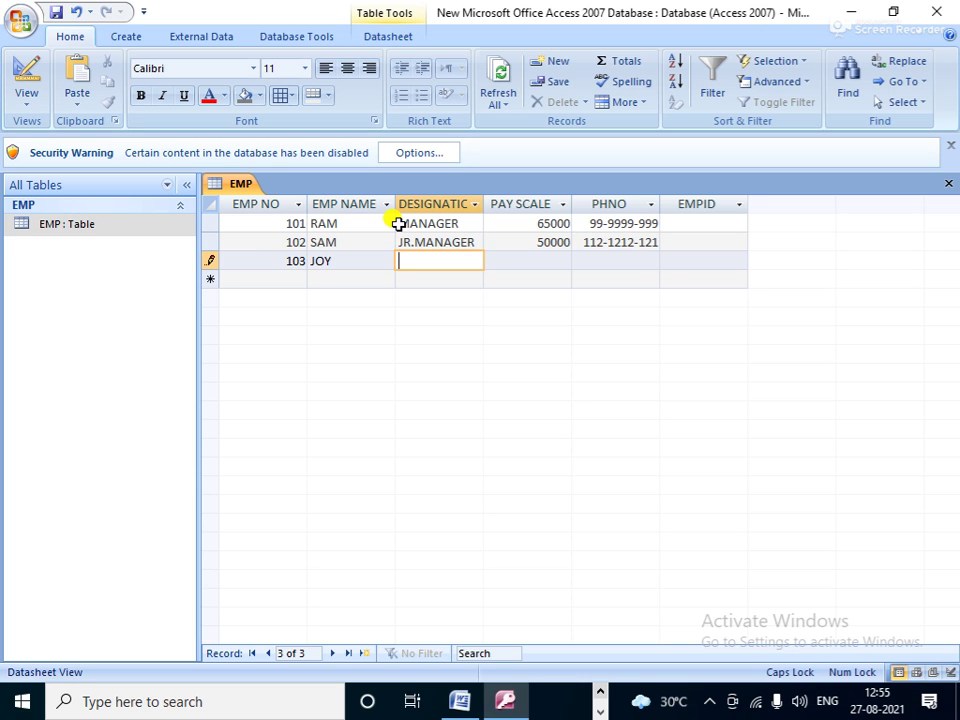
pyautogui.write('COMP ASST.')
pyautogui.press('Tab')
pyautogui.write('45000')
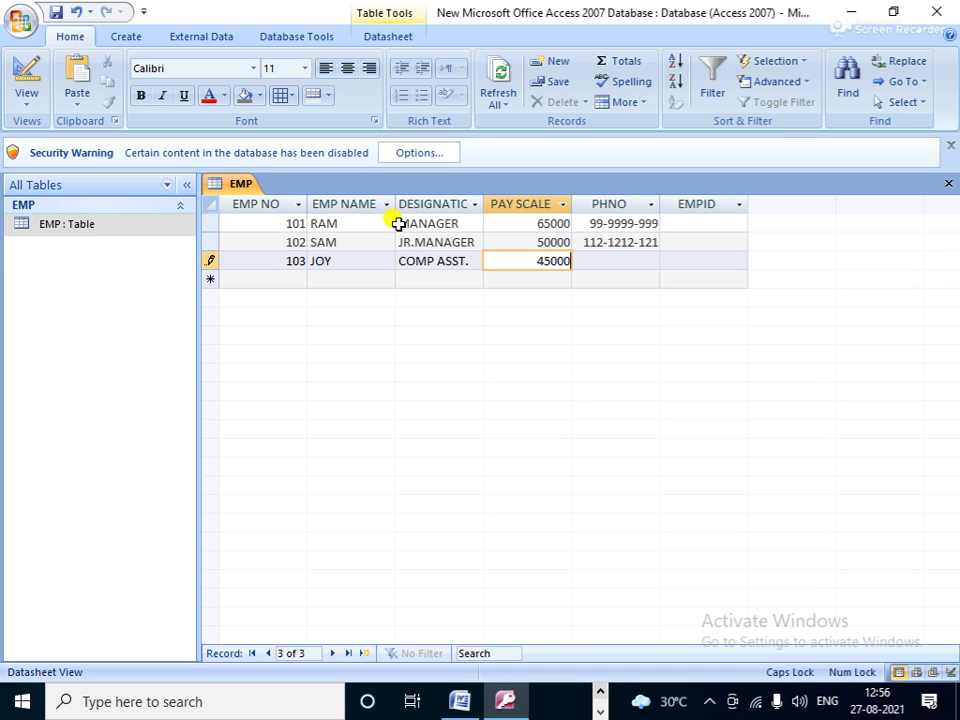
pyautogui.press('Tab')
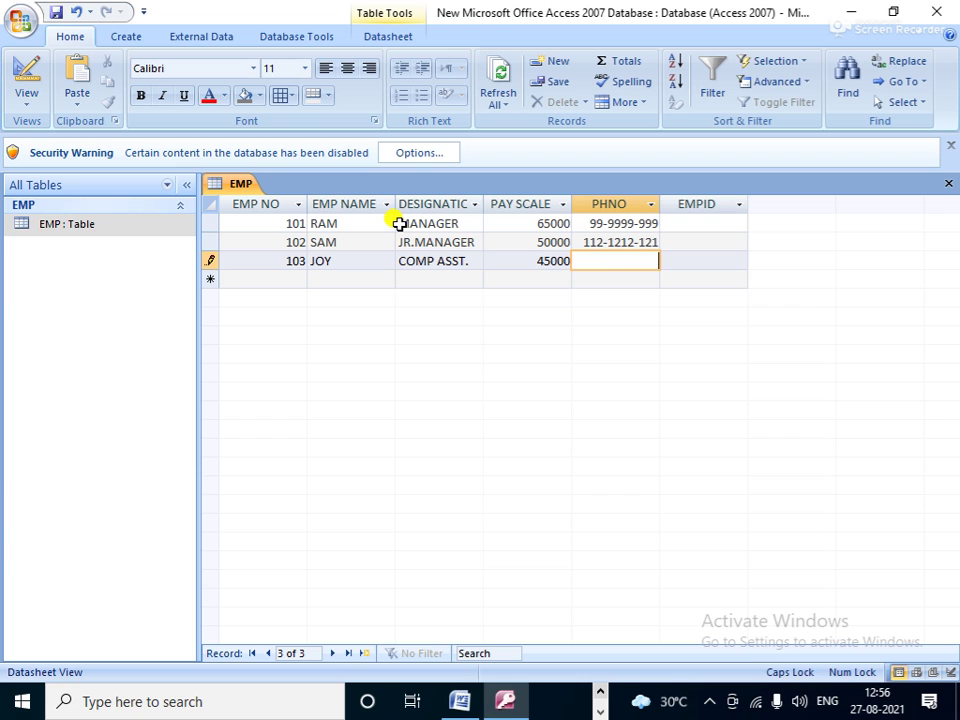
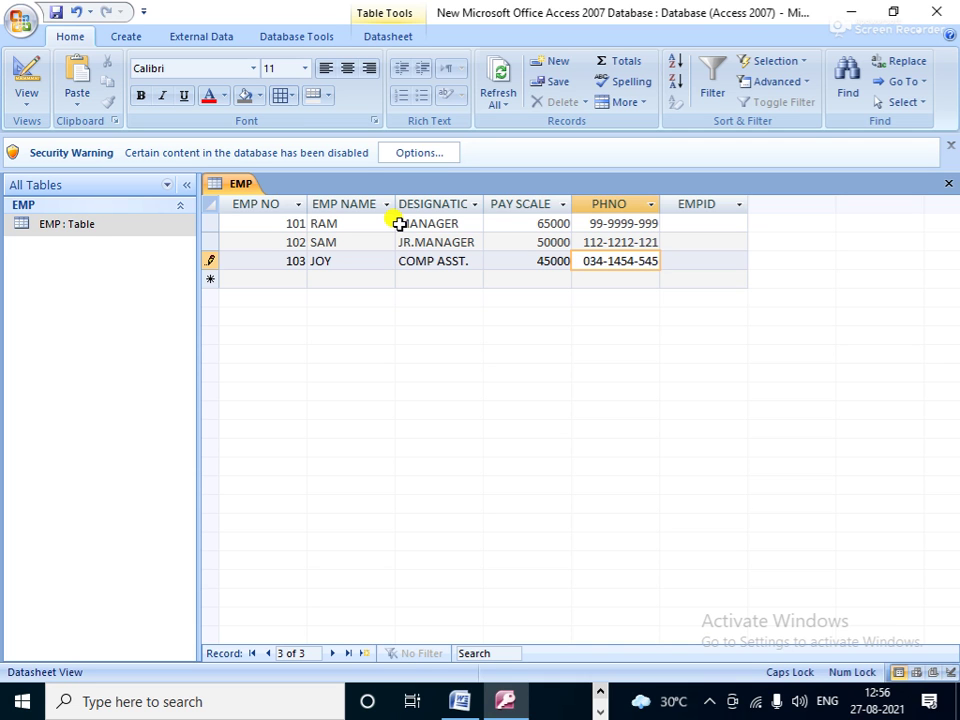
pyautogui.press('Tab')
pyautogui.press('Down')
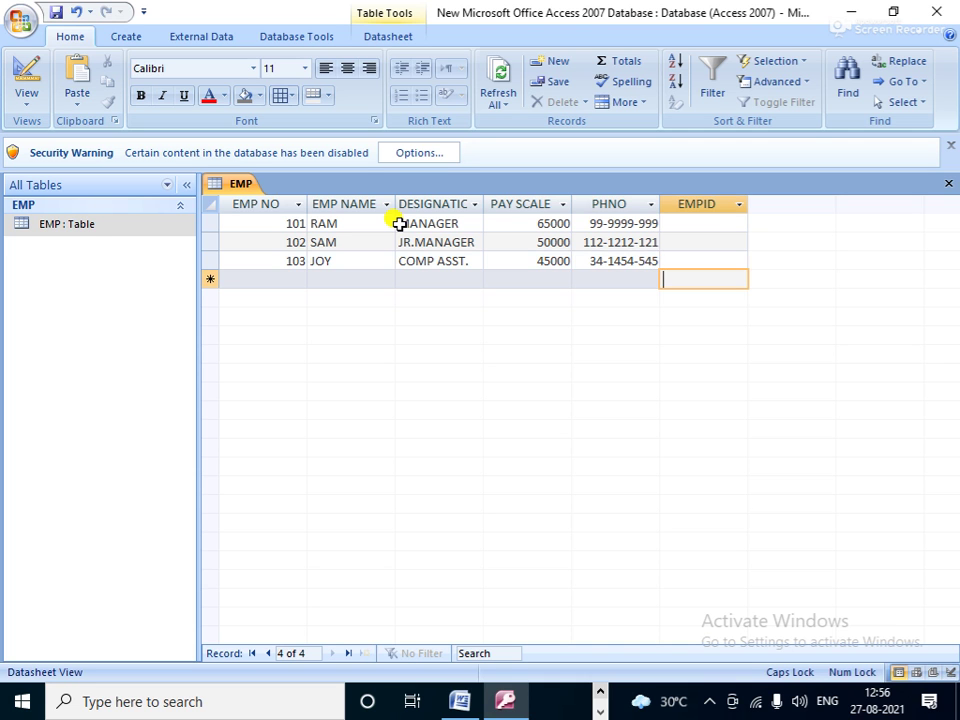
pyautogui.press('Left')
pyautogui.press('Left')
pyautogui.press('Left')
pyautogui.press('Left')
pyautogui.press('Left')
# Step: Enter record 104 with an employee name, SR. MANAGER, pay scale 69000 and a phone number
pyautogui.write('104')
pyautogui.press('Tab')
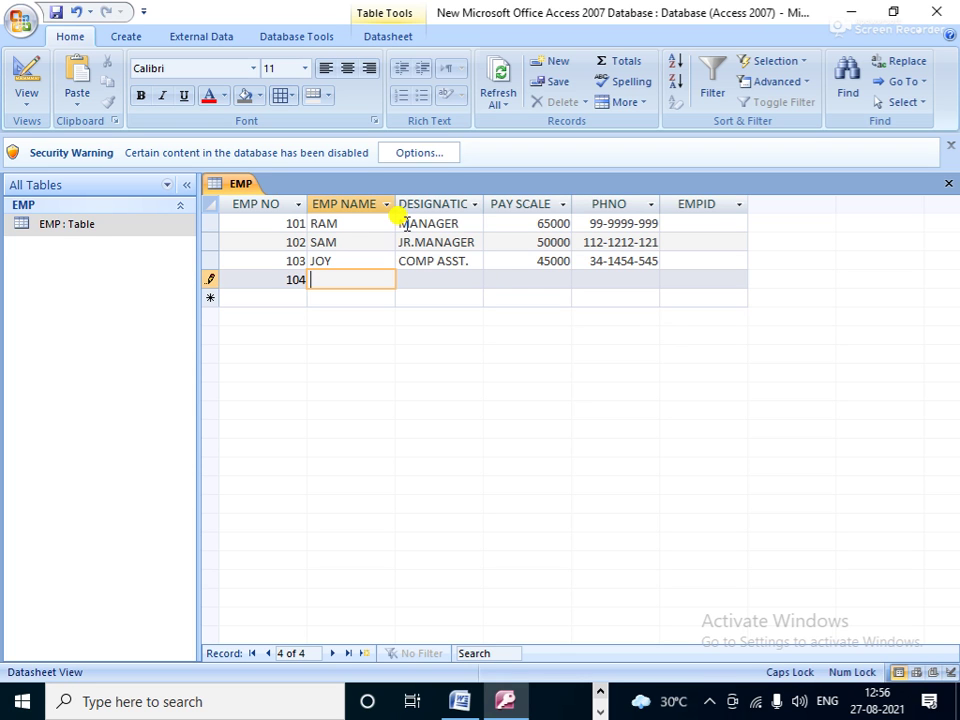
pyautogui.write('RAJESH')
pyautogui.press('Tab')
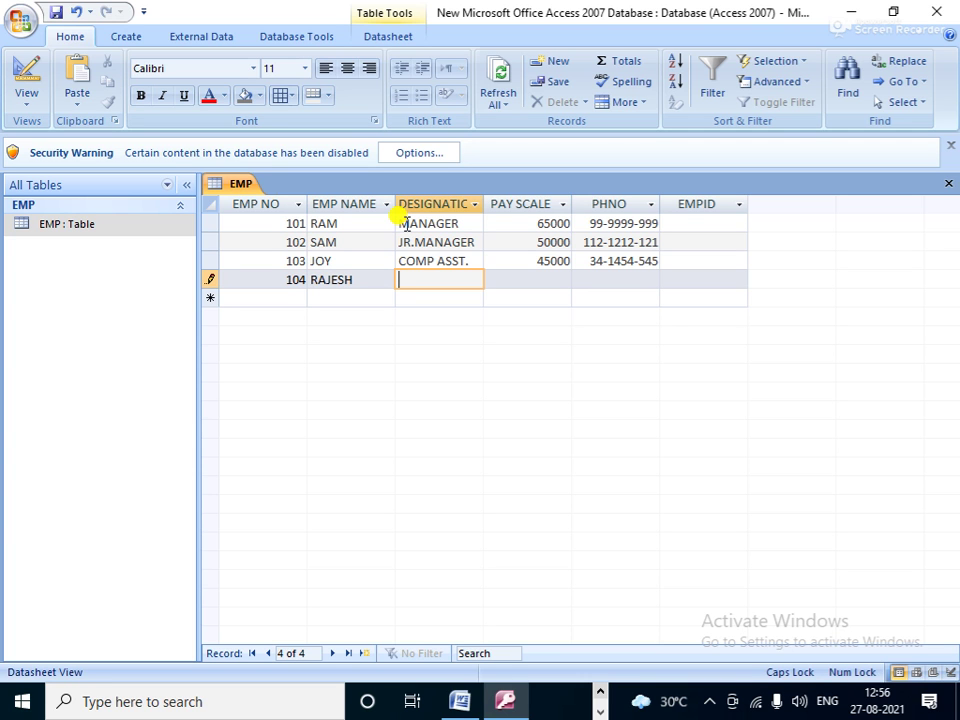
pyautogui.write('SR. MANAGER')
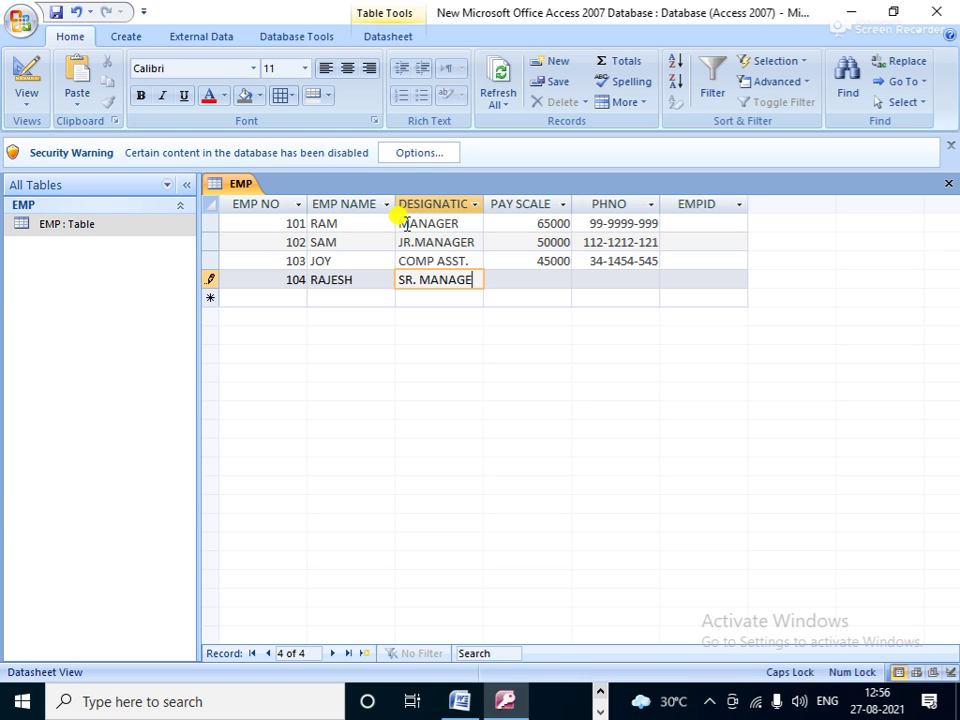
pyautogui.press('Tab')
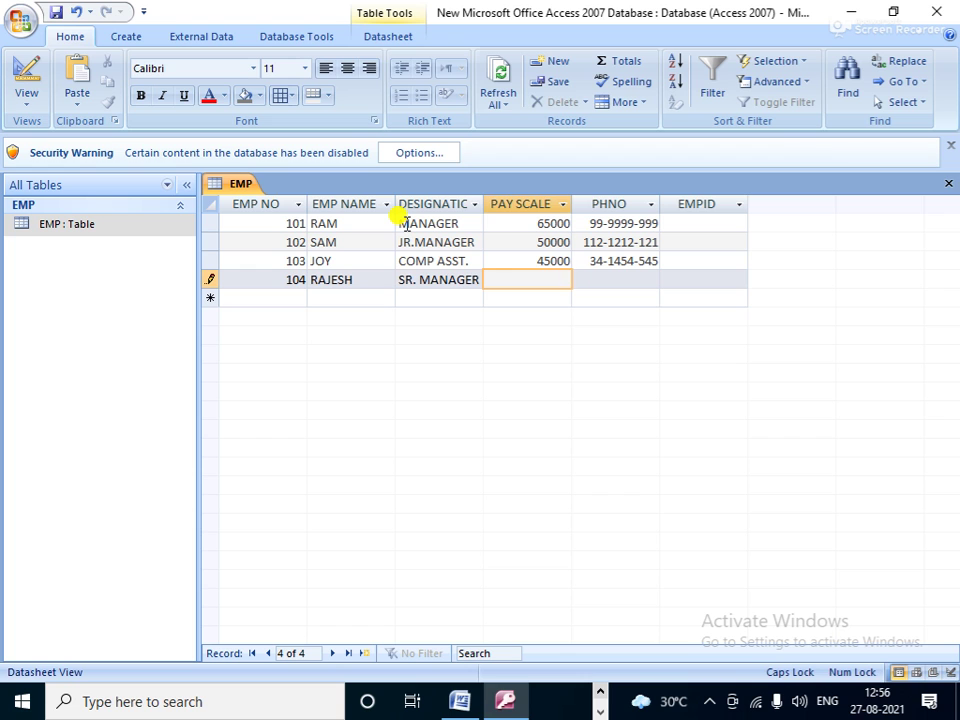
pyautogui.write('69000')
pyautogui.press('Tab')
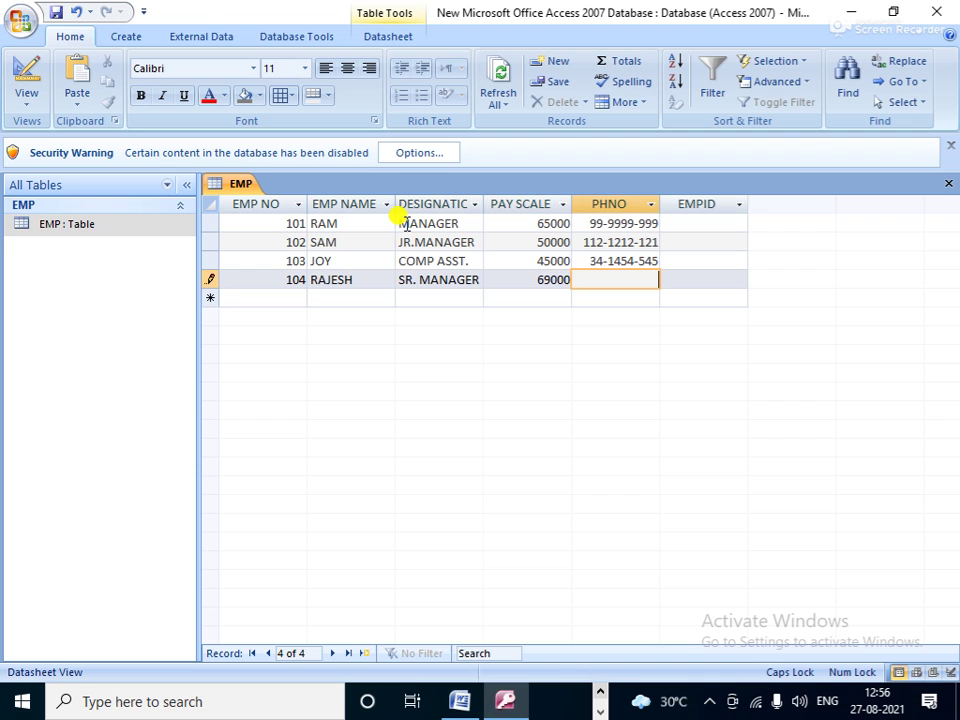
pyautogui.write('898-9898-989')
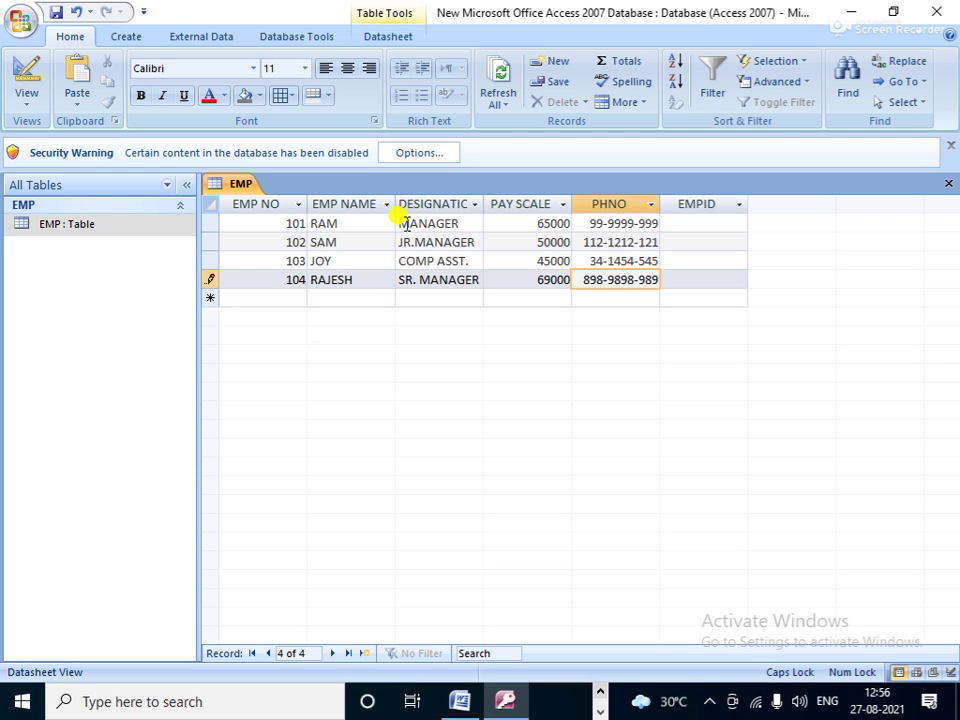
pyautogui.press('Tab')
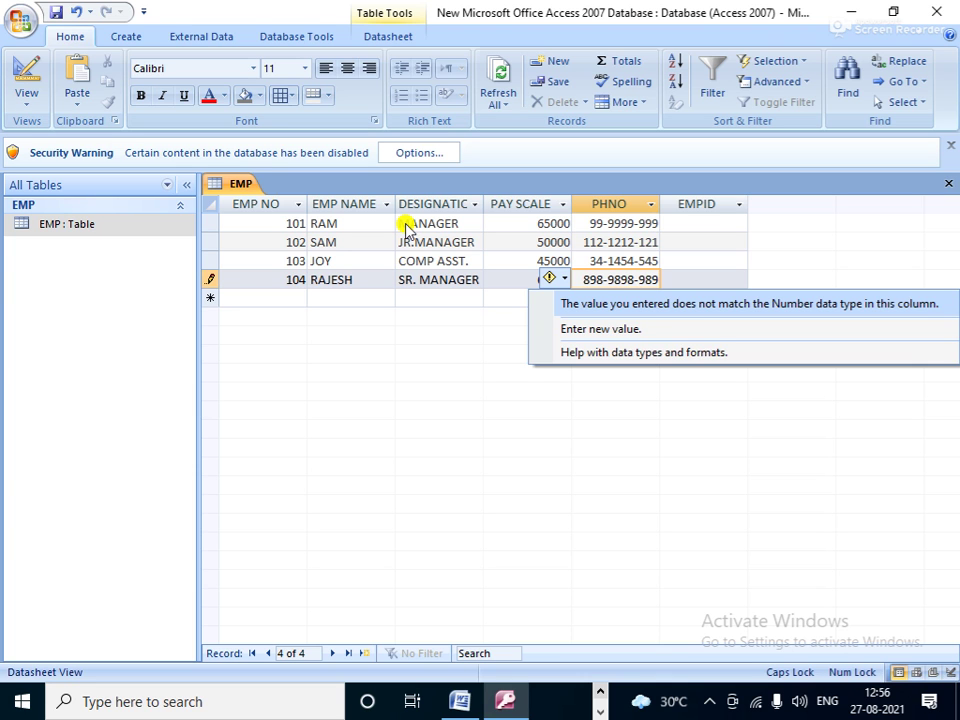
# Step: Re-enter record 104's phone number through the error smart tag, dismiss the error, and save the row
pyautogui.press('Down')
pyautogui.press('Down')
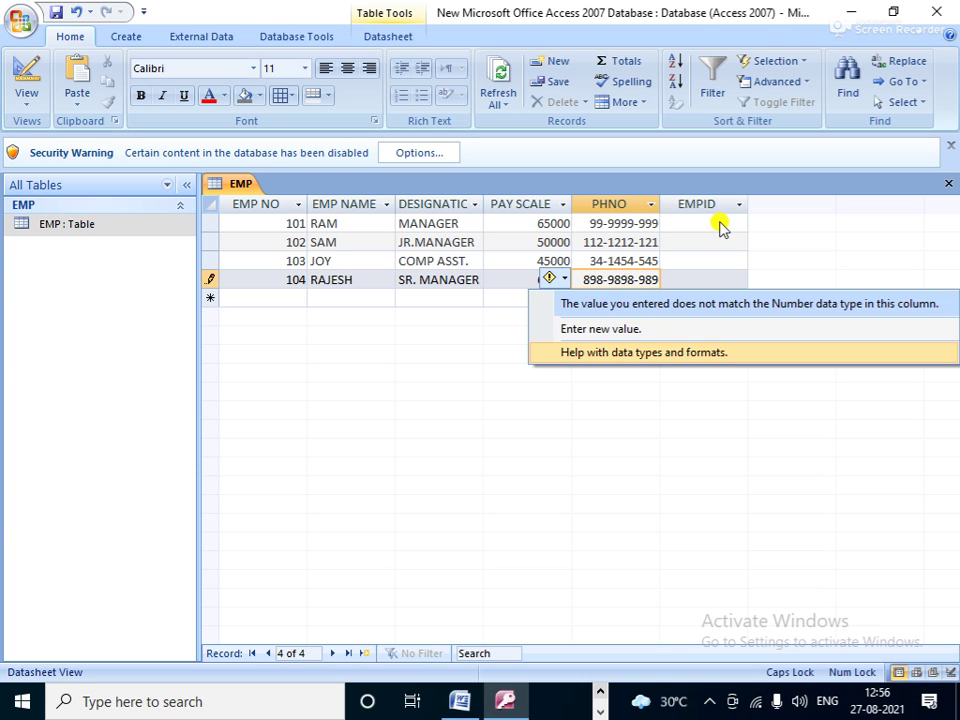
pyautogui.press('Up')
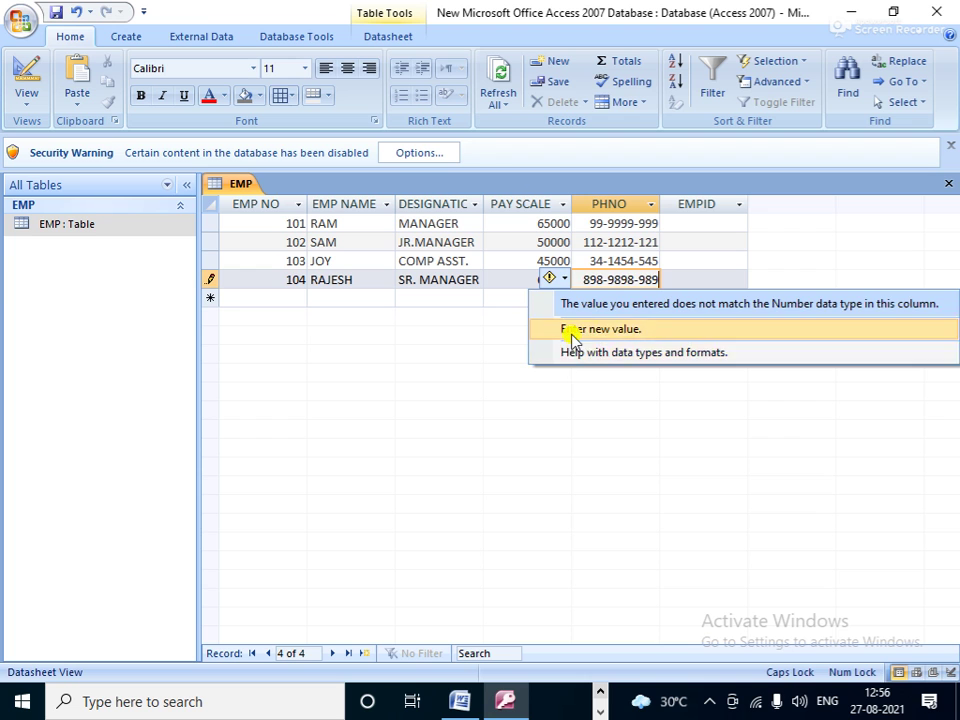
pyautogui.click(580, 330)
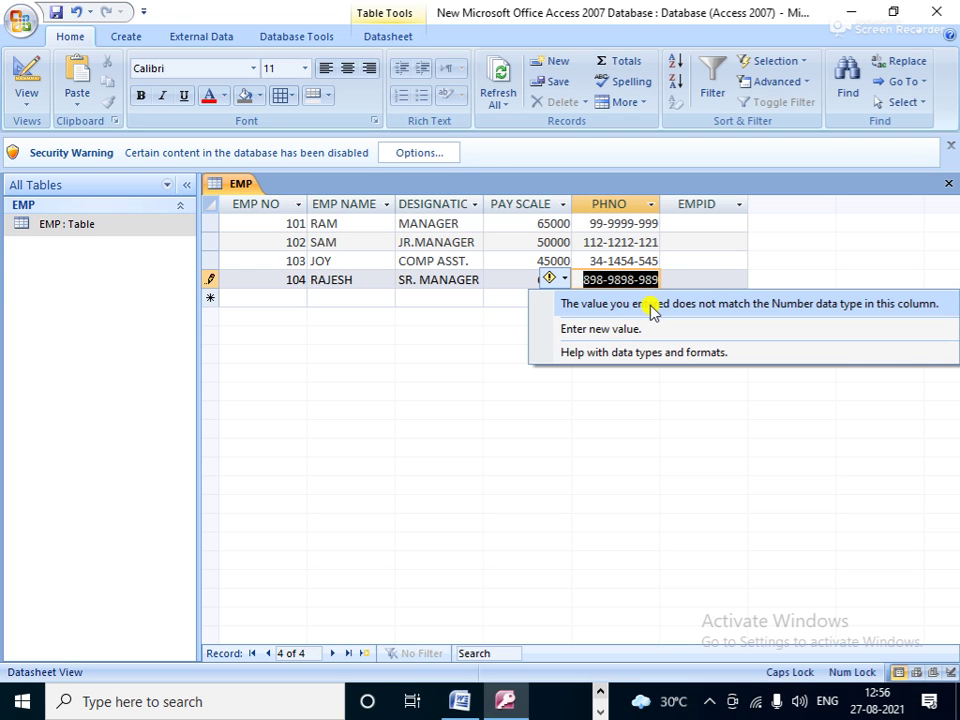
pyautogui.press('Down')
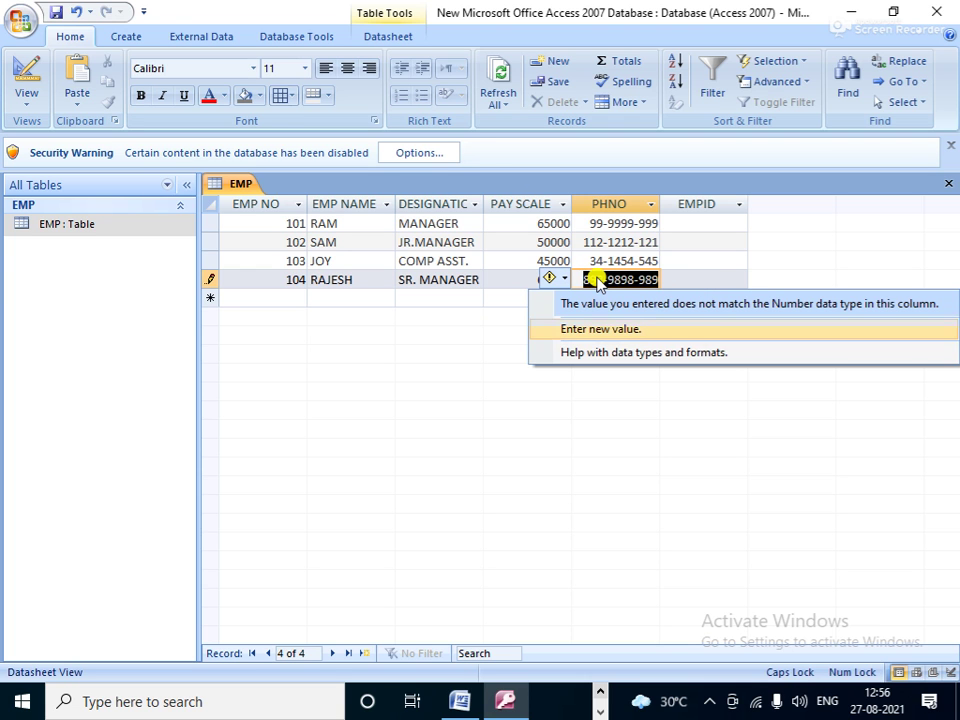
pyautogui.press('Return')
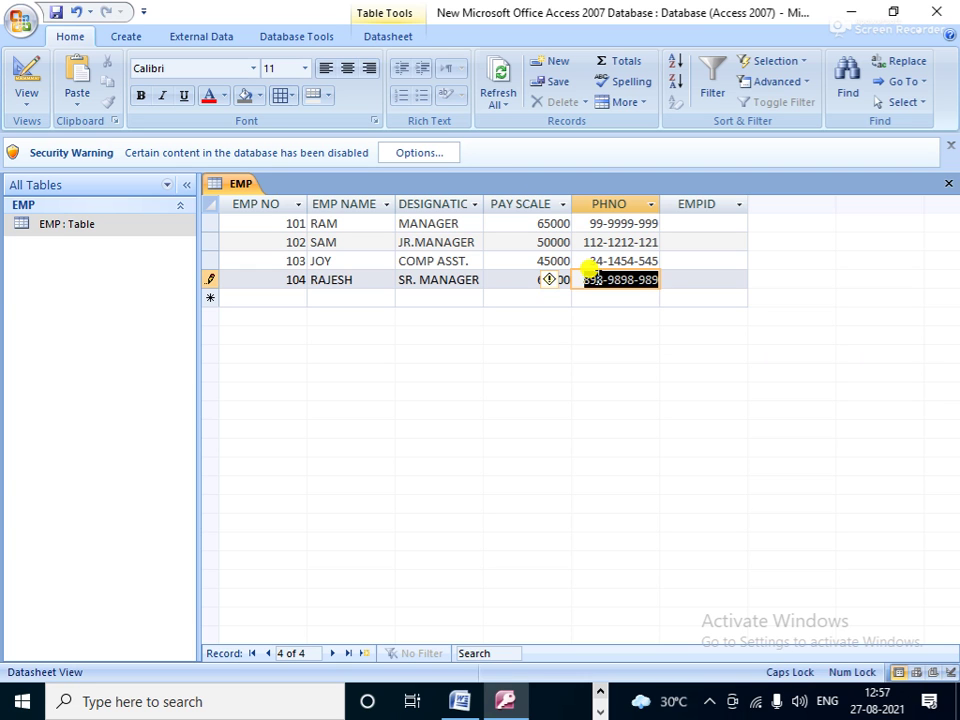
pyautogui.write('999-99')
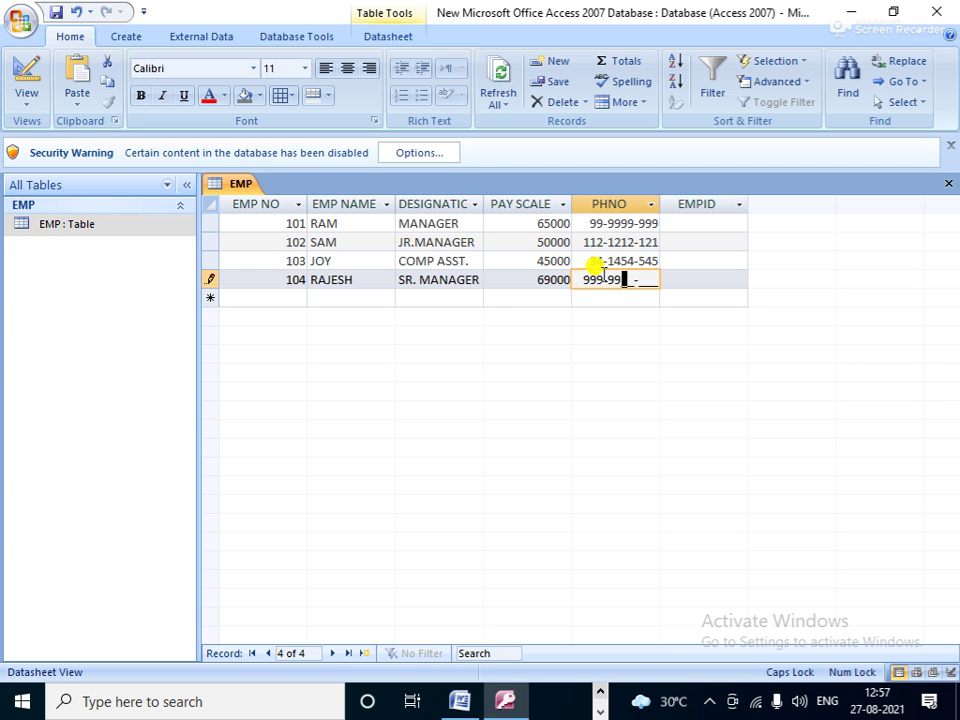
pyautogui.write('99-999')
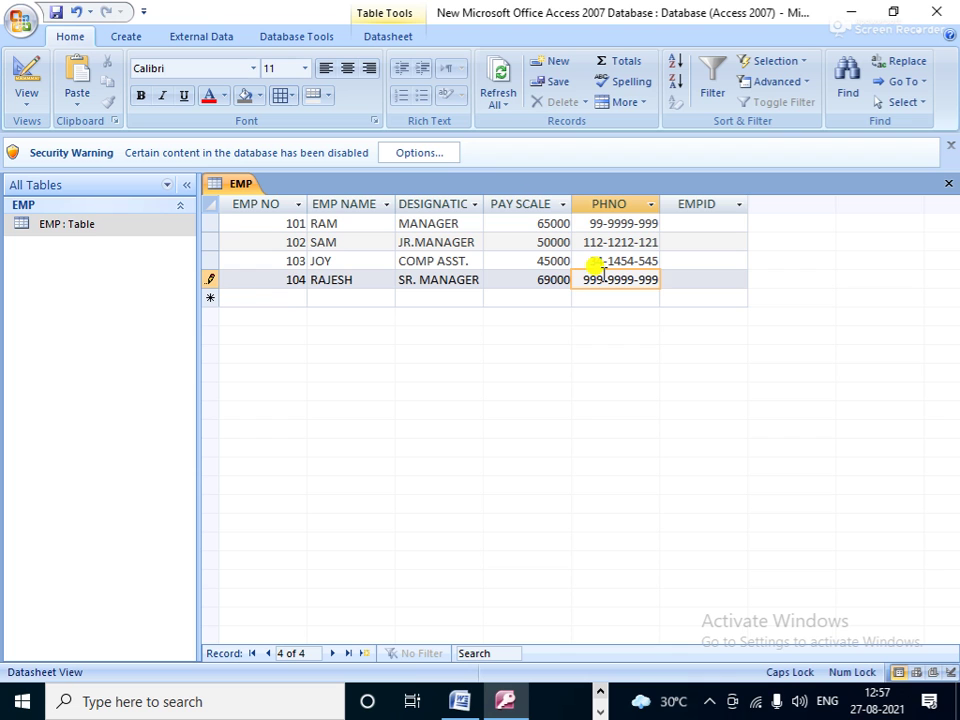
pyautogui.click(288, 299)
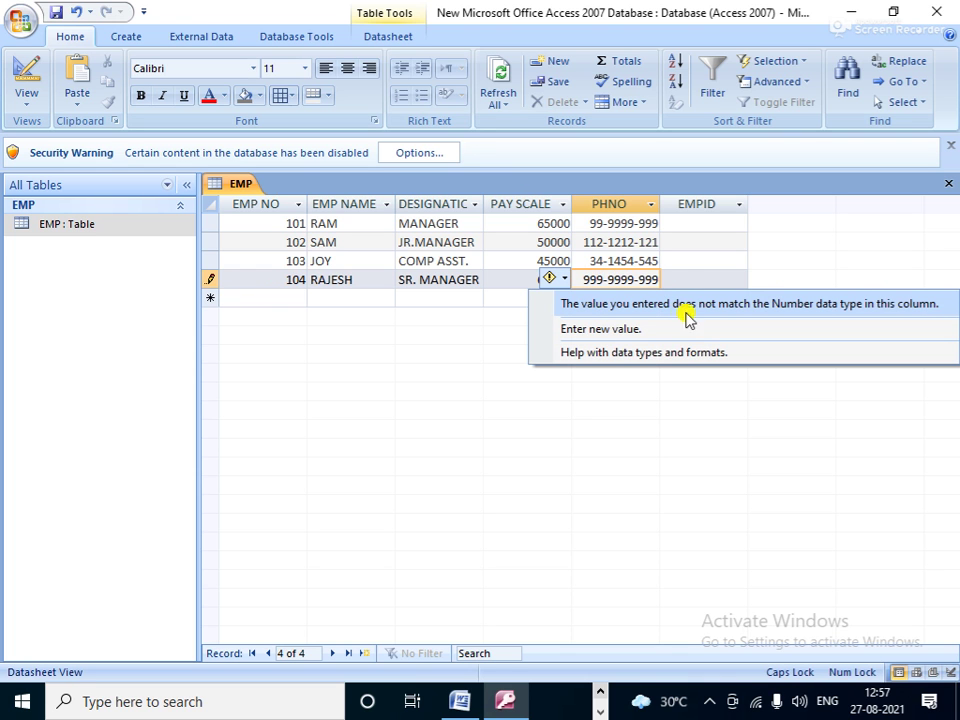
pyautogui.press('Escape')
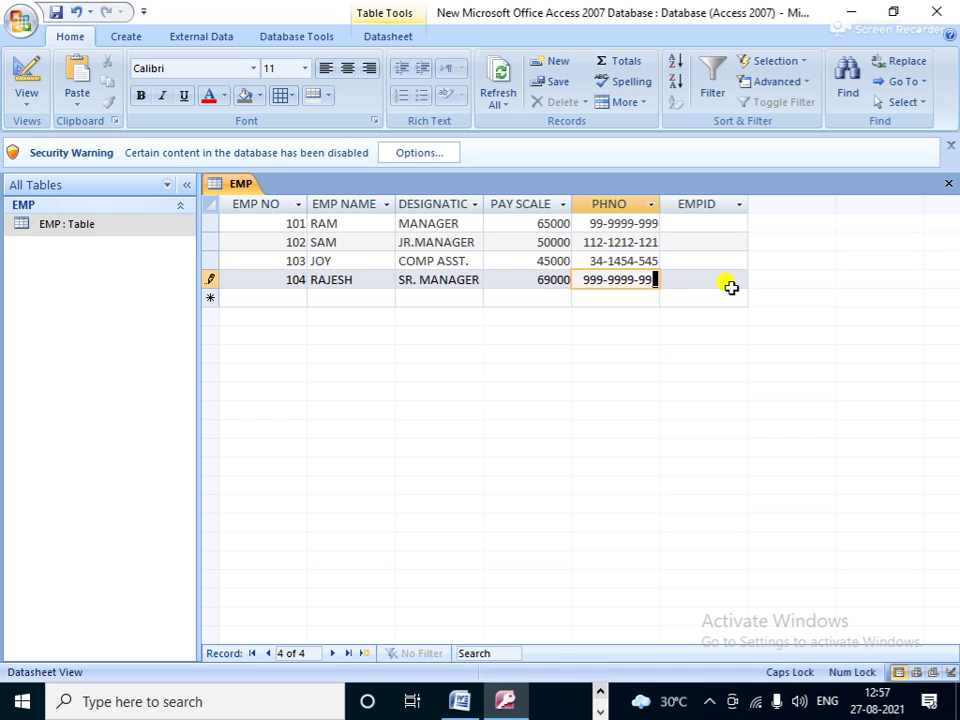
pyautogui.click(697, 296)
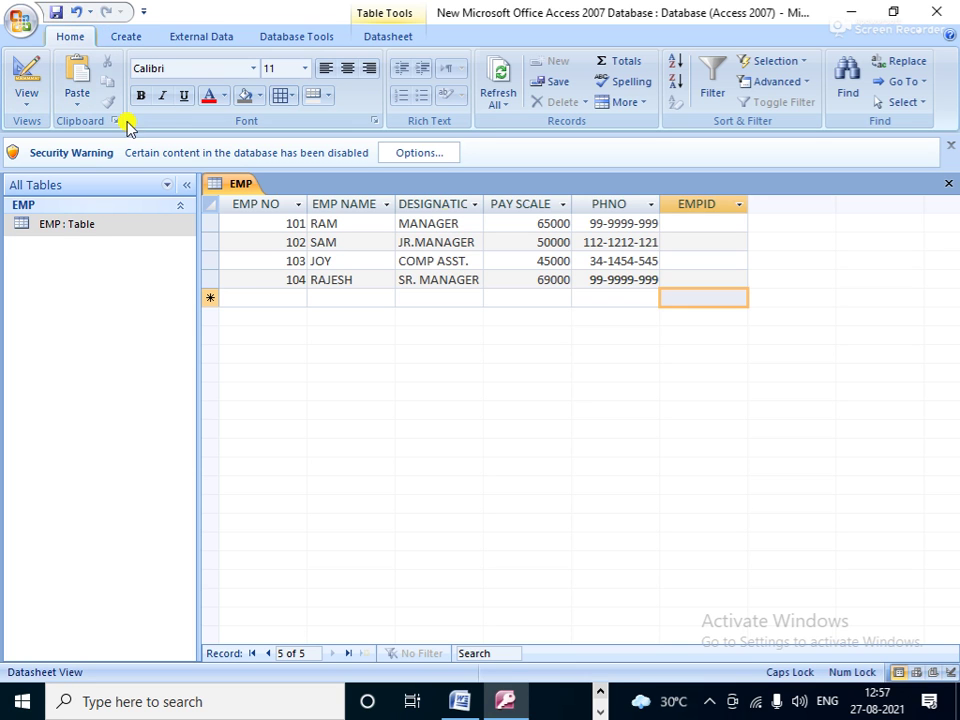
# Step: Insert a new column before DESIGNATION and rename it CITY
pyautogui.click(446, 200)
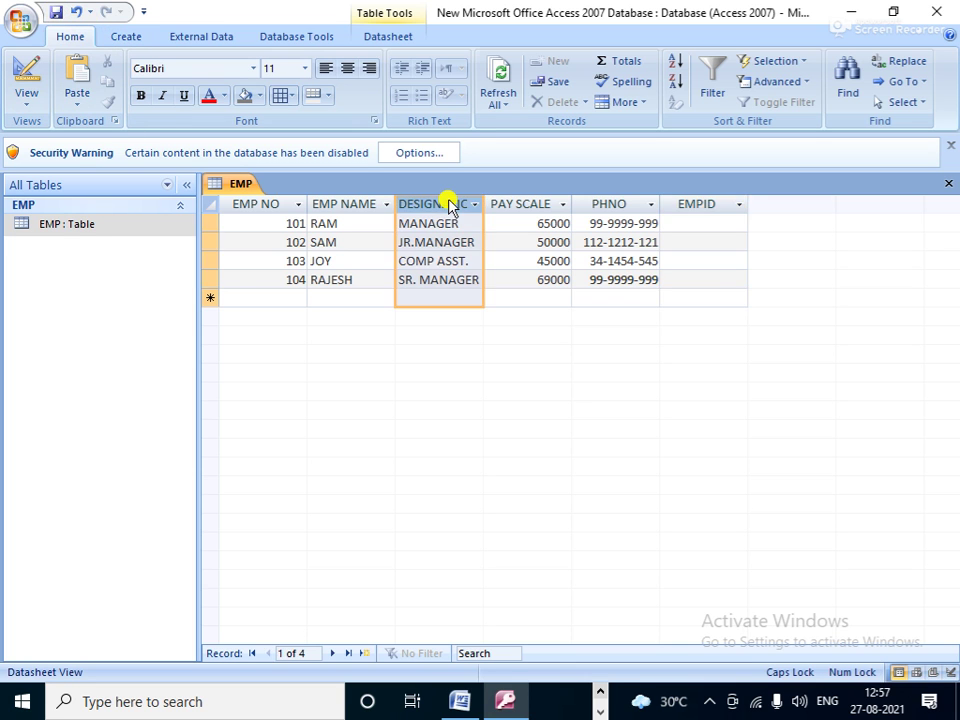
pyautogui.rightClick(448, 198)
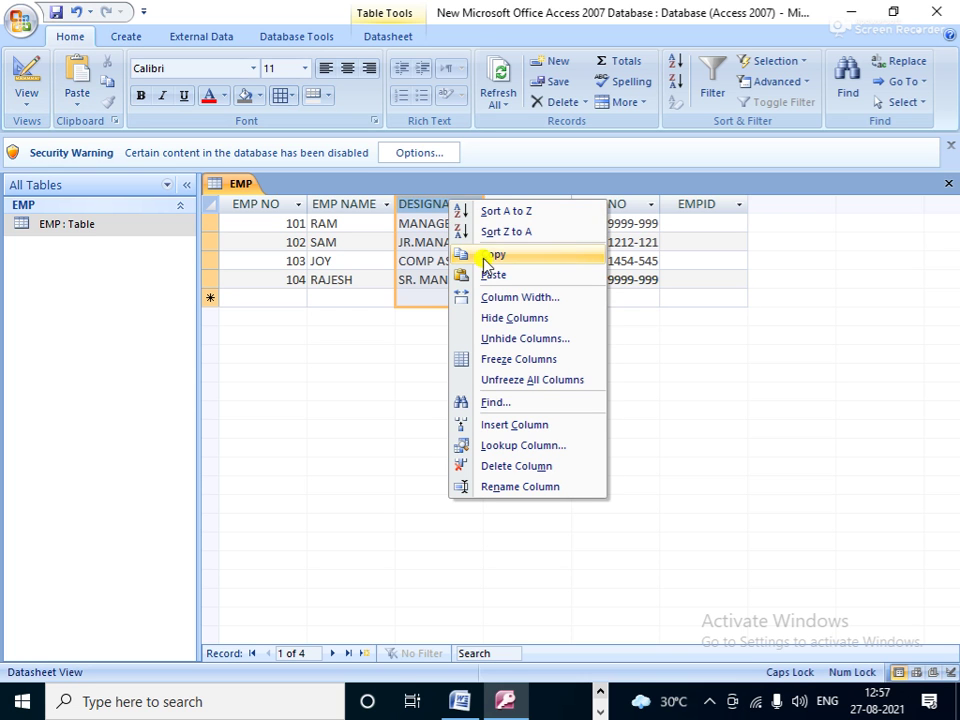
pyautogui.click(516, 426)
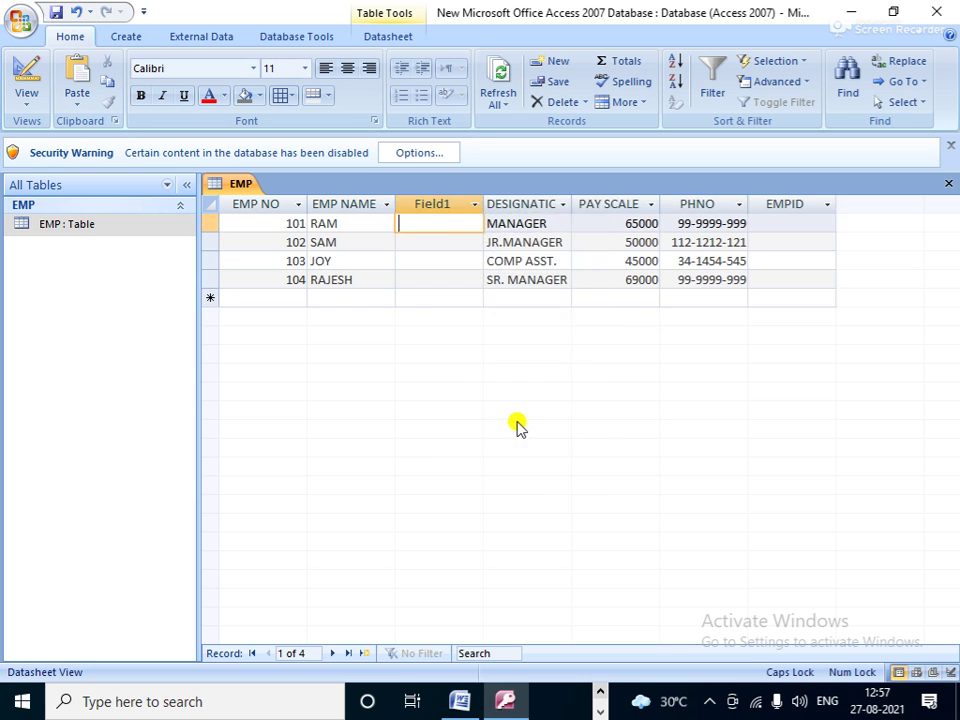
pyautogui.click(432, 198)
pyautogui.rightClick(432, 199)
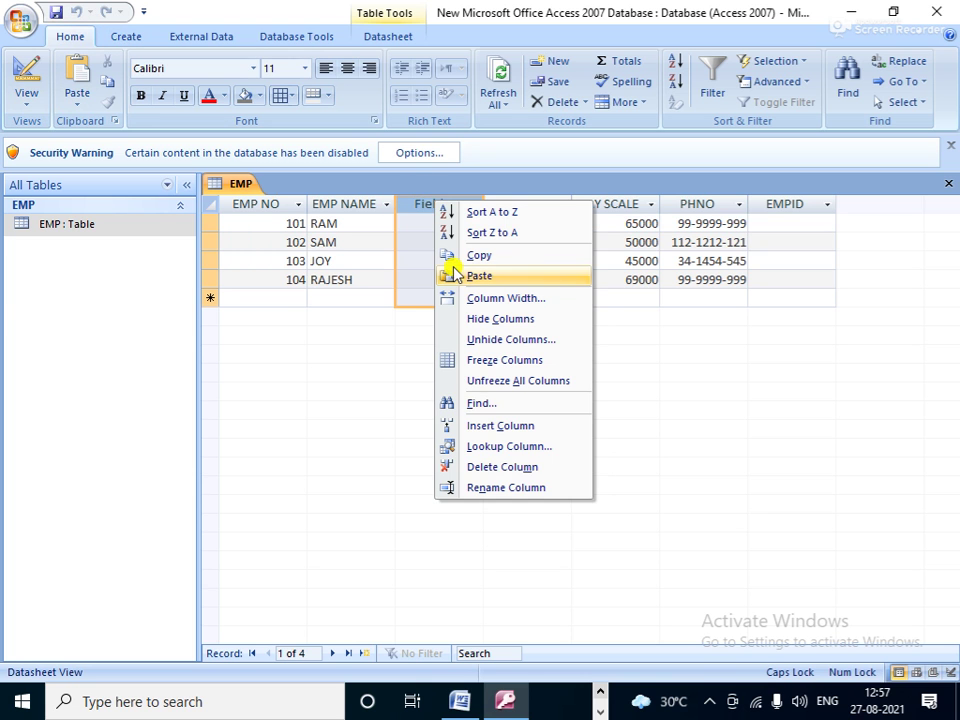
pyautogui.click(500, 487)
pyautogui.write('CITY')
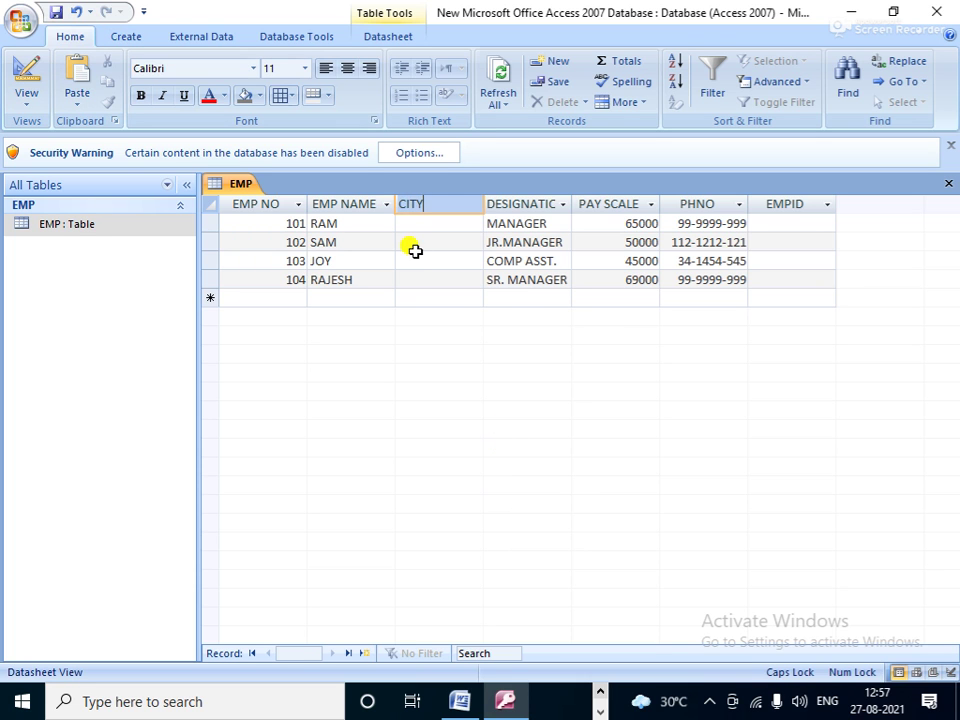
pyautogui.press('Return')
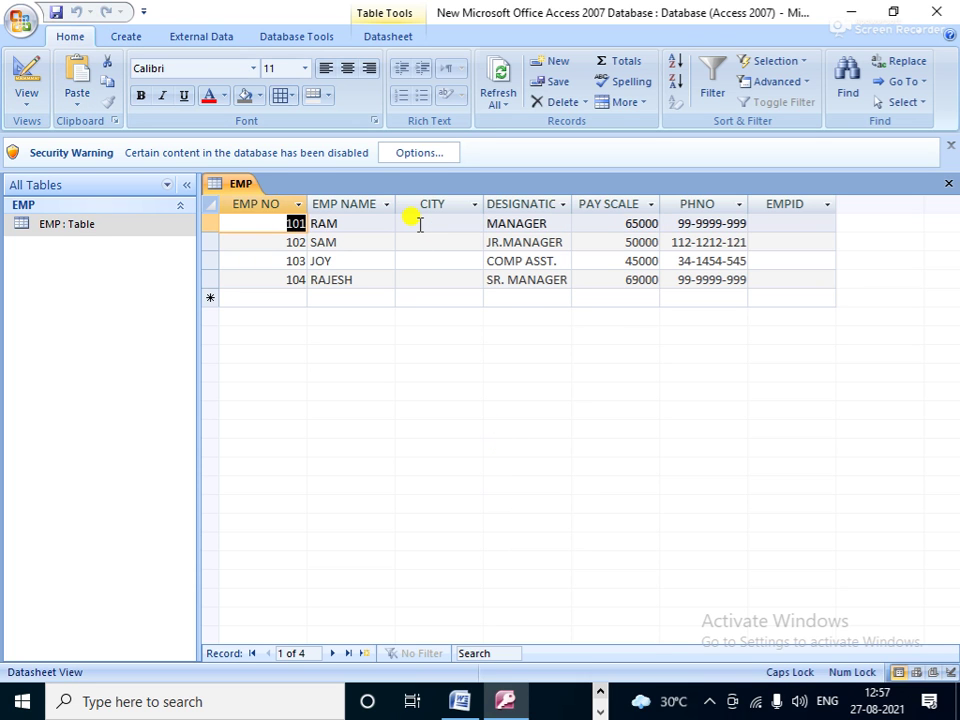
# Step: Fill CITY with KOLKATA, DURGAPUR, KOLKATA, DURGAPUR for employees 101 to 104
pyautogui.click(419, 224)
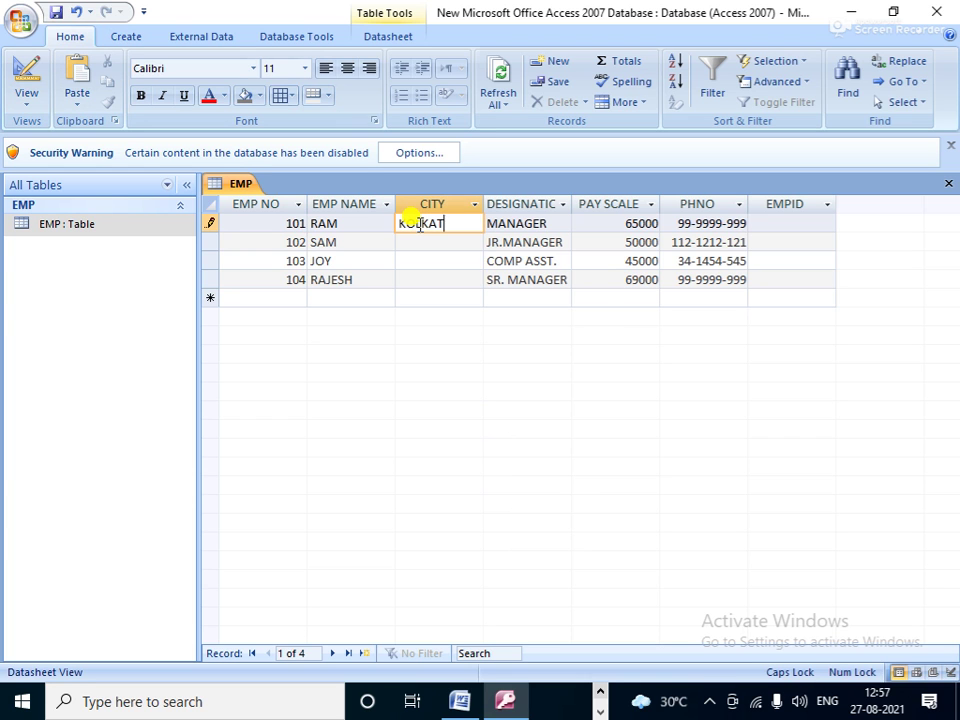
pyautogui.press('Down')
pyautogui.write('D')
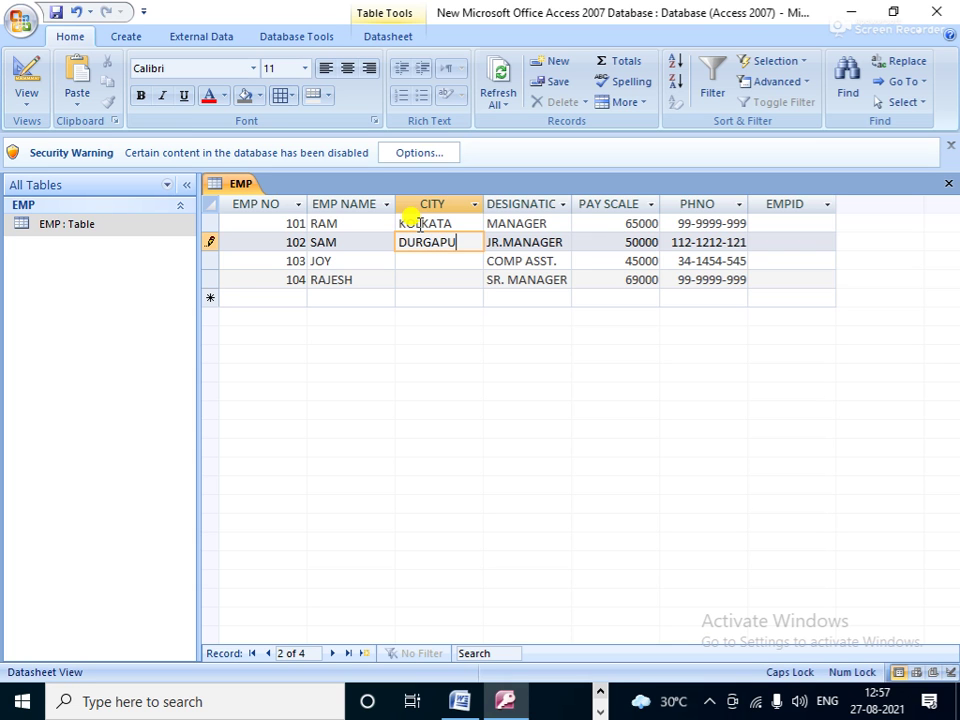
pyautogui.press('Down')
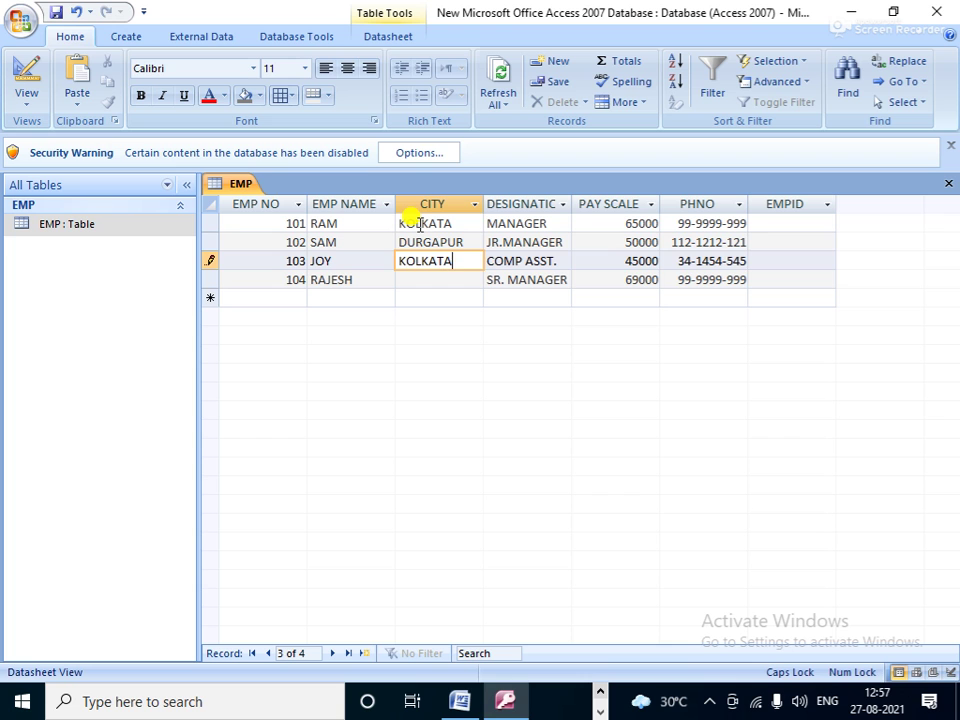
pyautogui.press('Down')
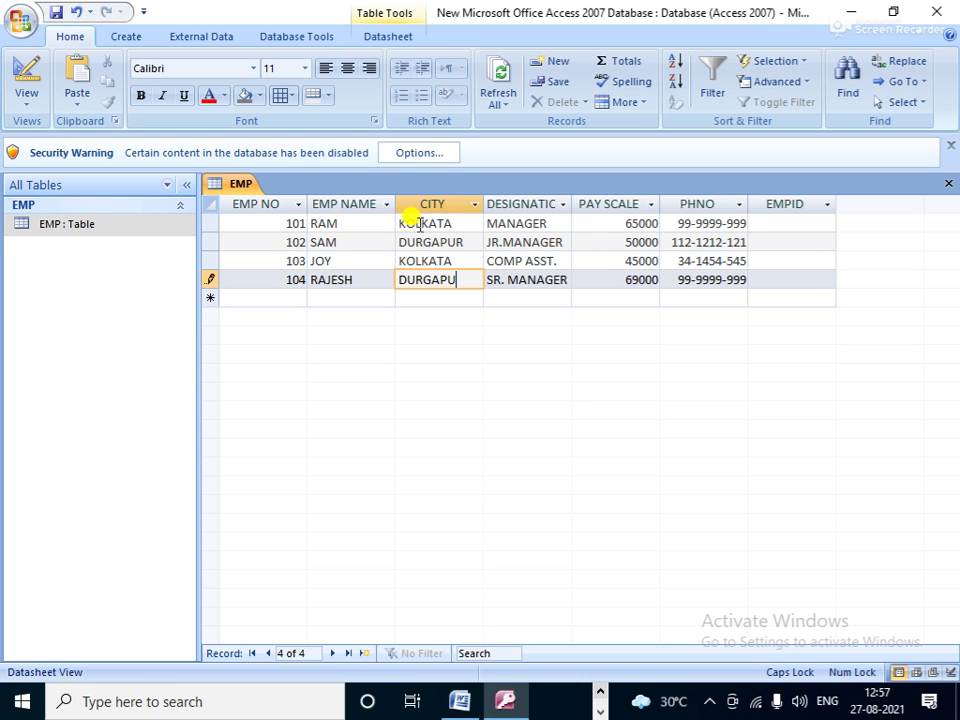
pyautogui.click(434, 298)
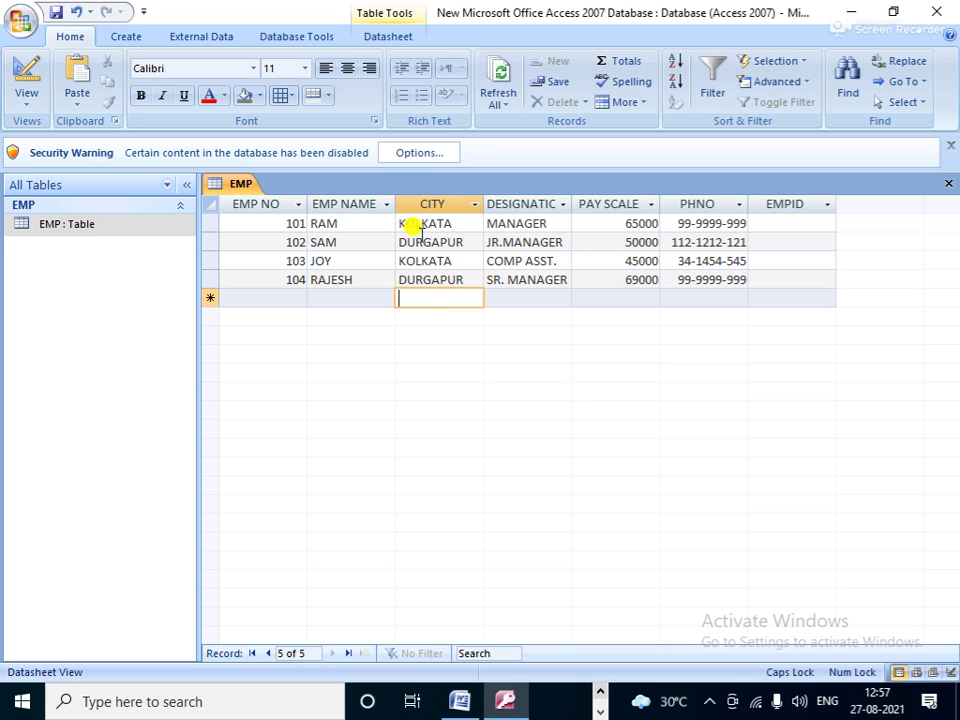
pyautogui.rightClick(118, 228)
# Step: In design view, try making EMPID the primary key; saving fails on null values
pyautogui.click(161, 258)
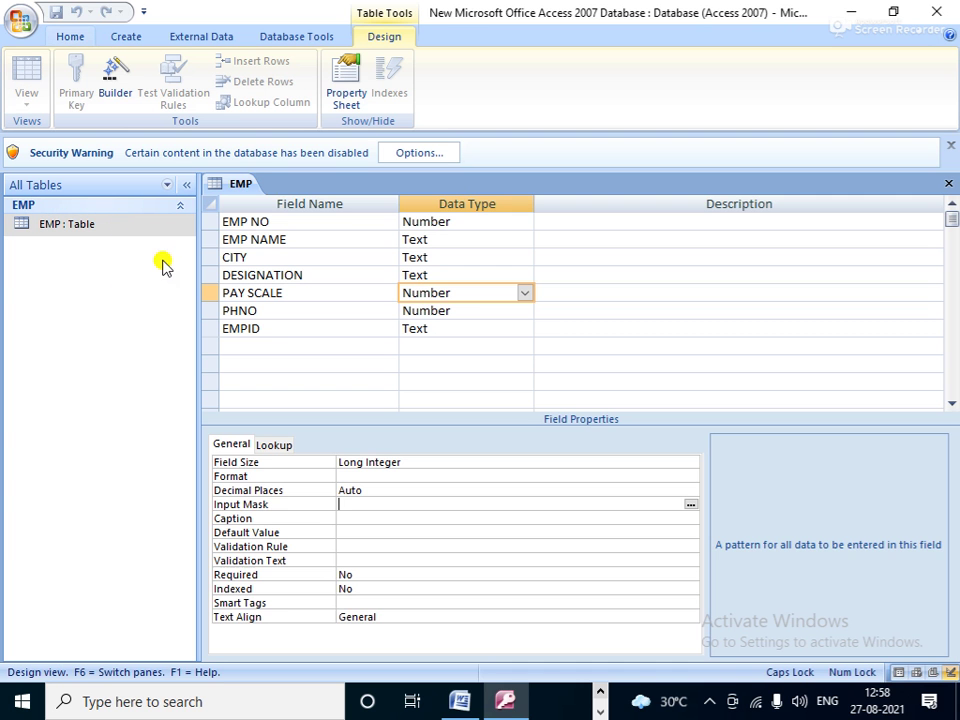
pyautogui.click(213, 261)
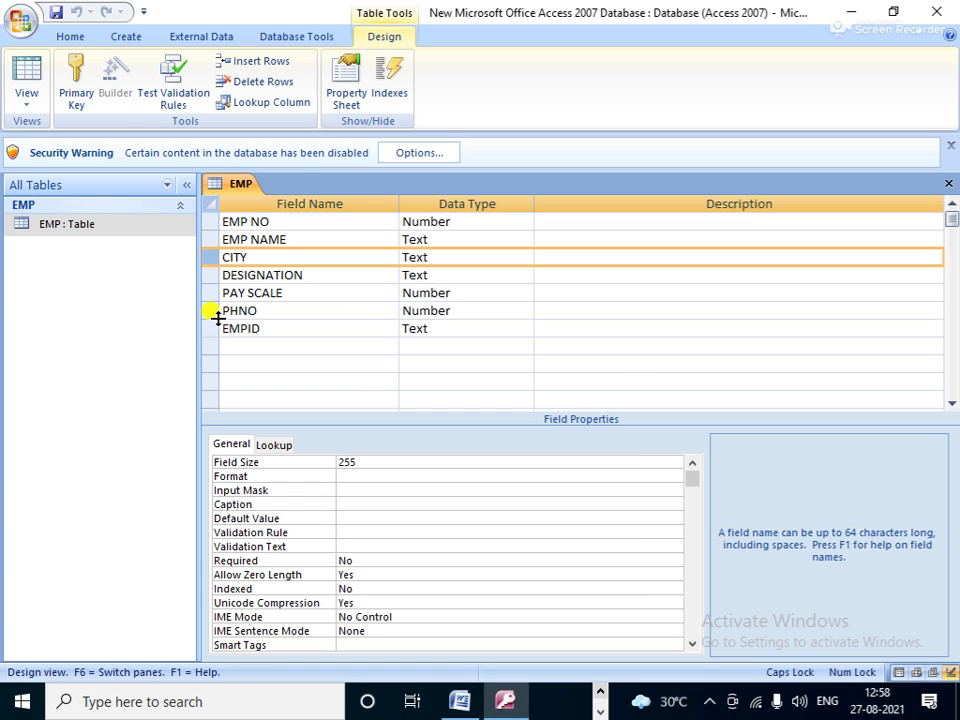
pyautogui.click(208, 328)
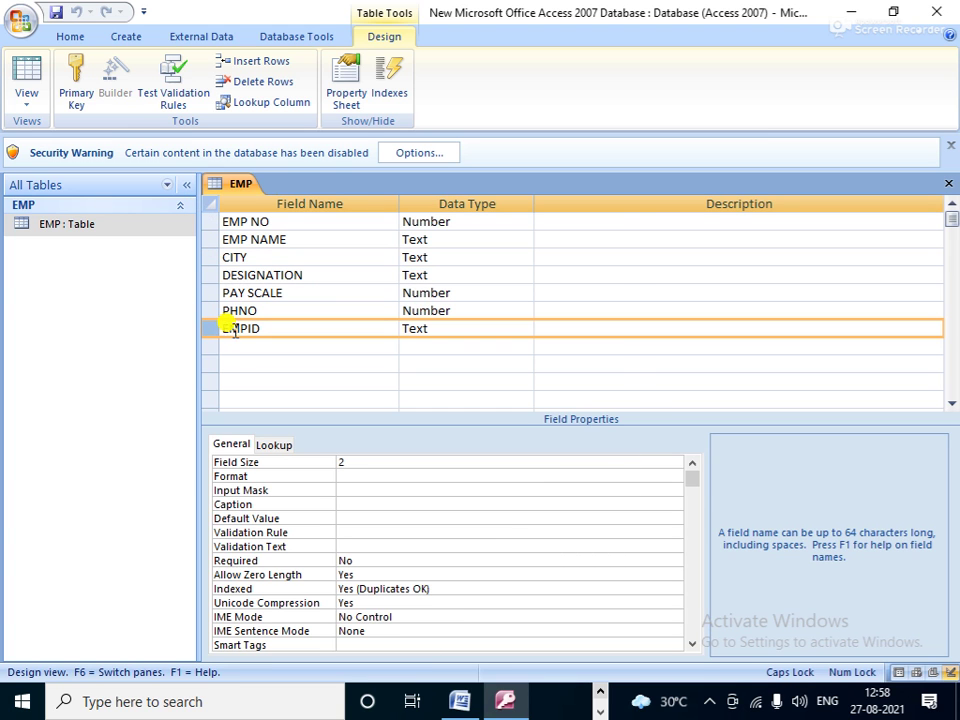
pyautogui.click(76, 82)
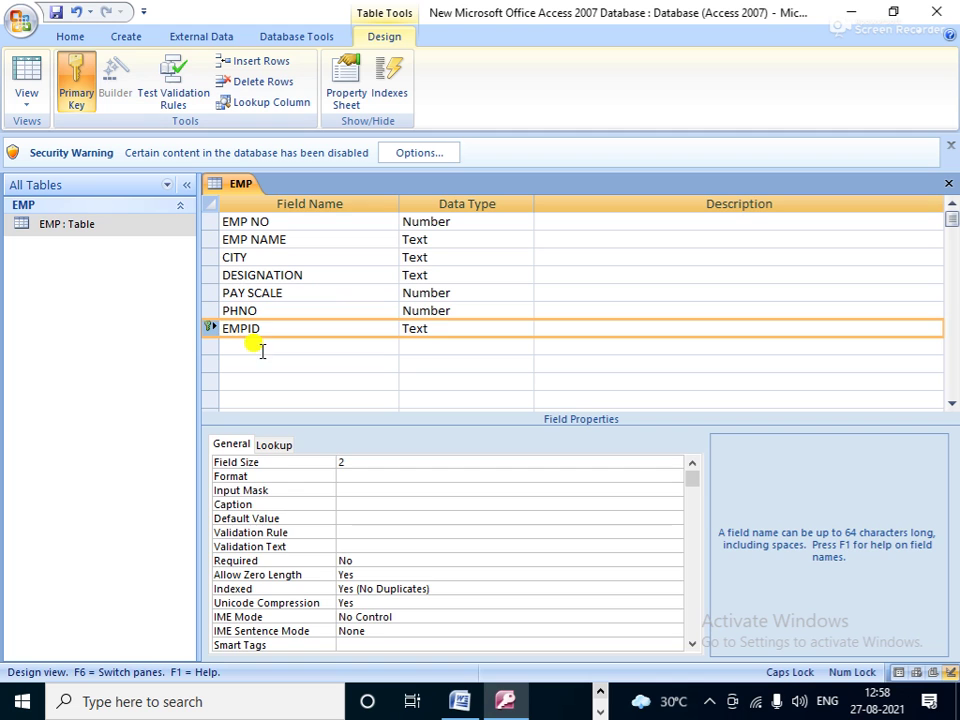
pyautogui.click(450, 345)
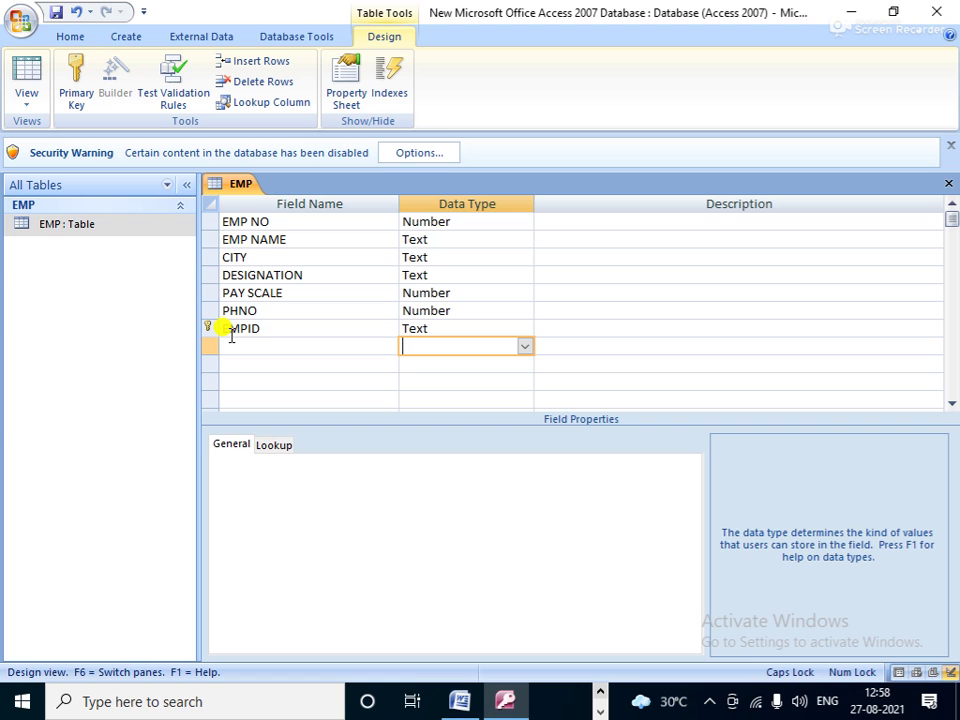
pyautogui.click(29, 106)
pyautogui.click(80, 144)
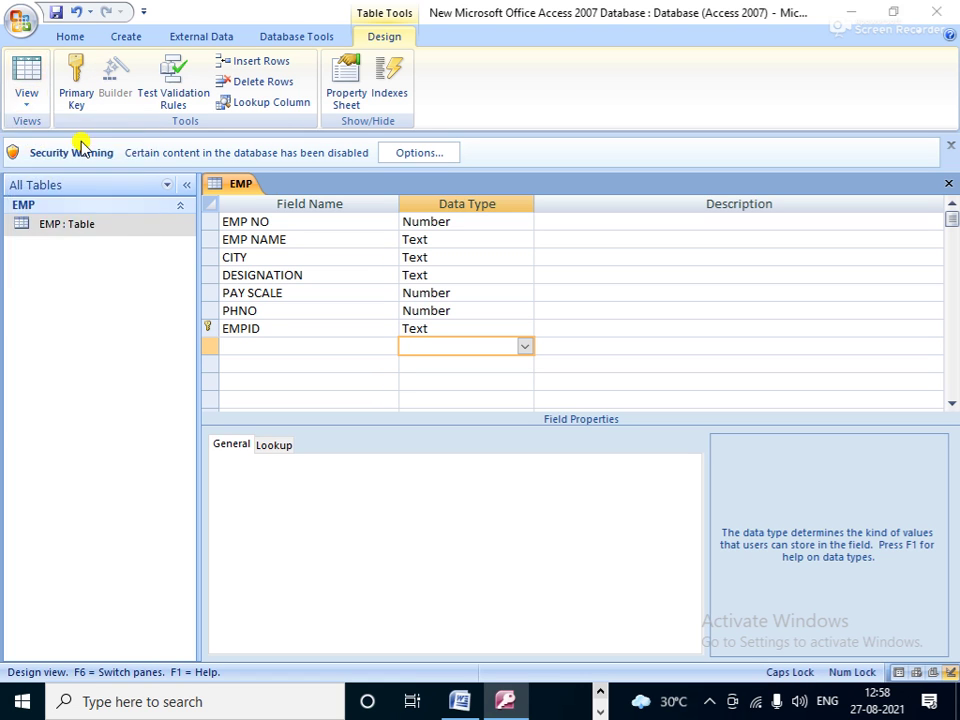
pyautogui.click(449, 404)
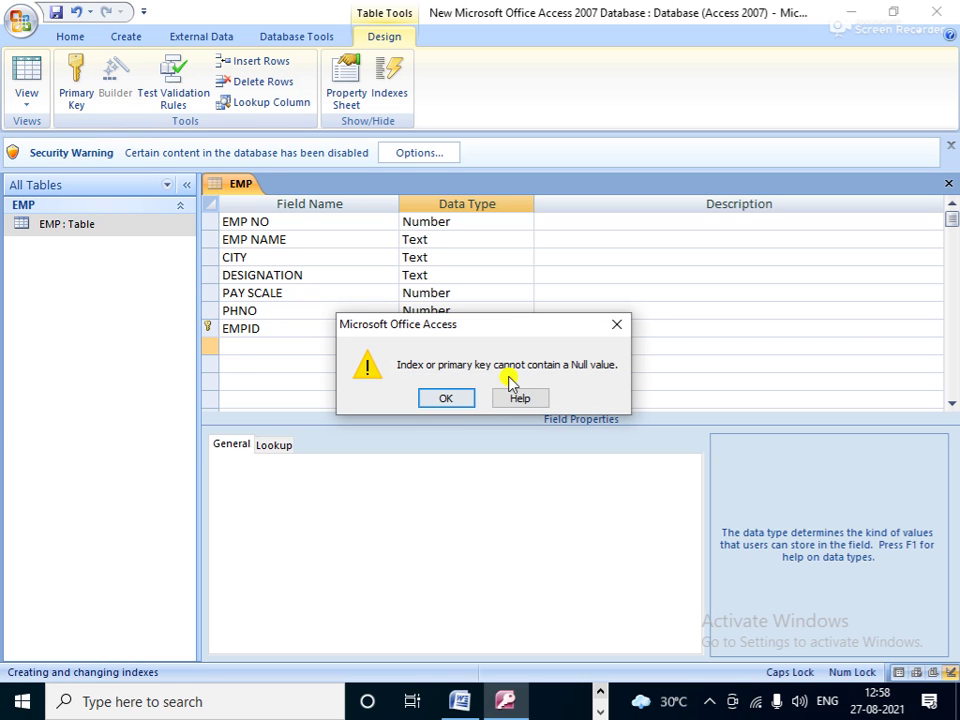
pyautogui.click(439, 404)
pyautogui.click(474, 420)
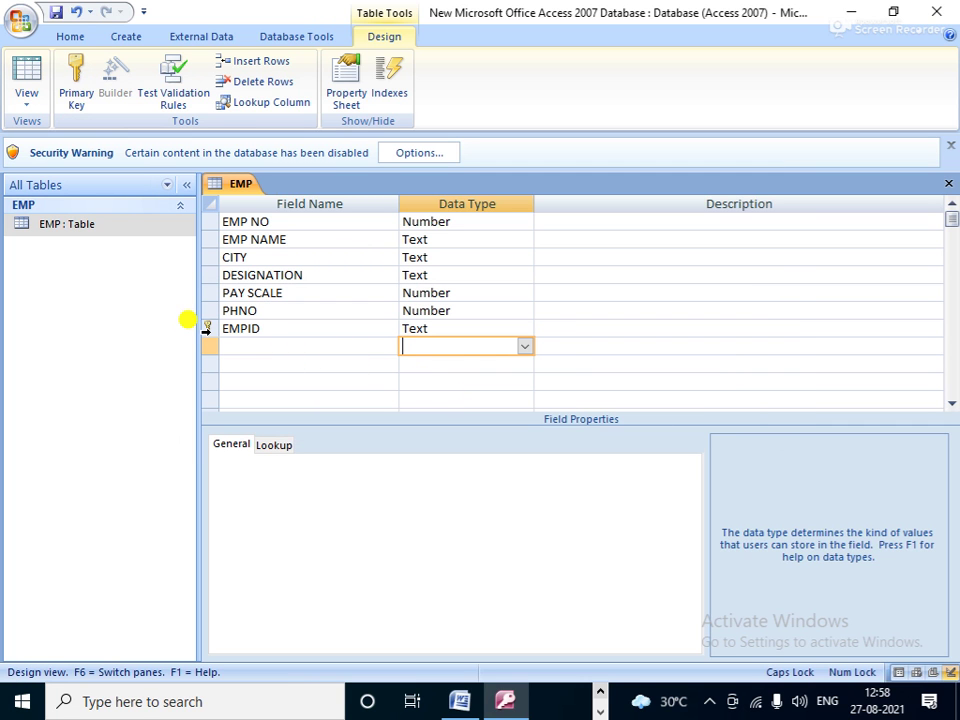
# Step: Set EMP NO as the primary key and return to Datasheet View
pyautogui.click(207, 328)
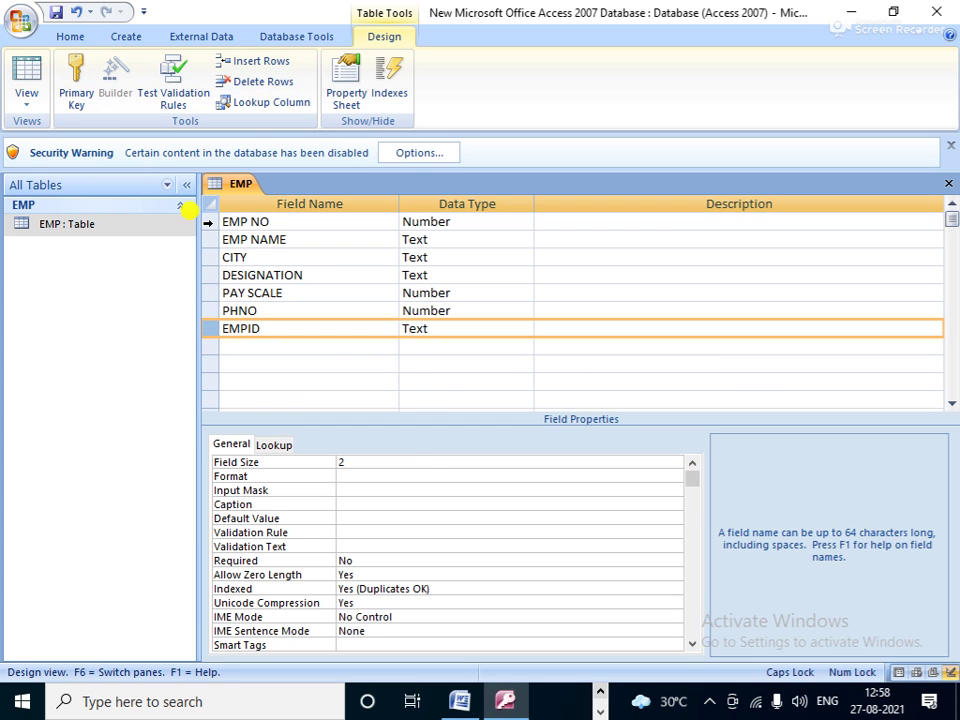
pyautogui.click(209, 223)
pyautogui.click(73, 68)
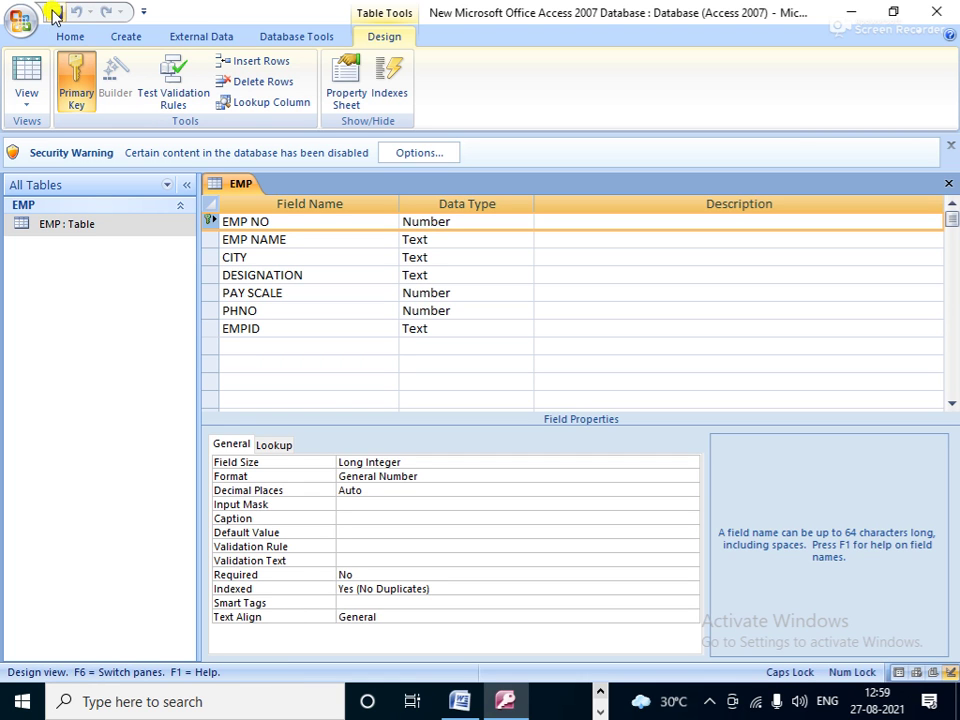
pyautogui.click(24, 104)
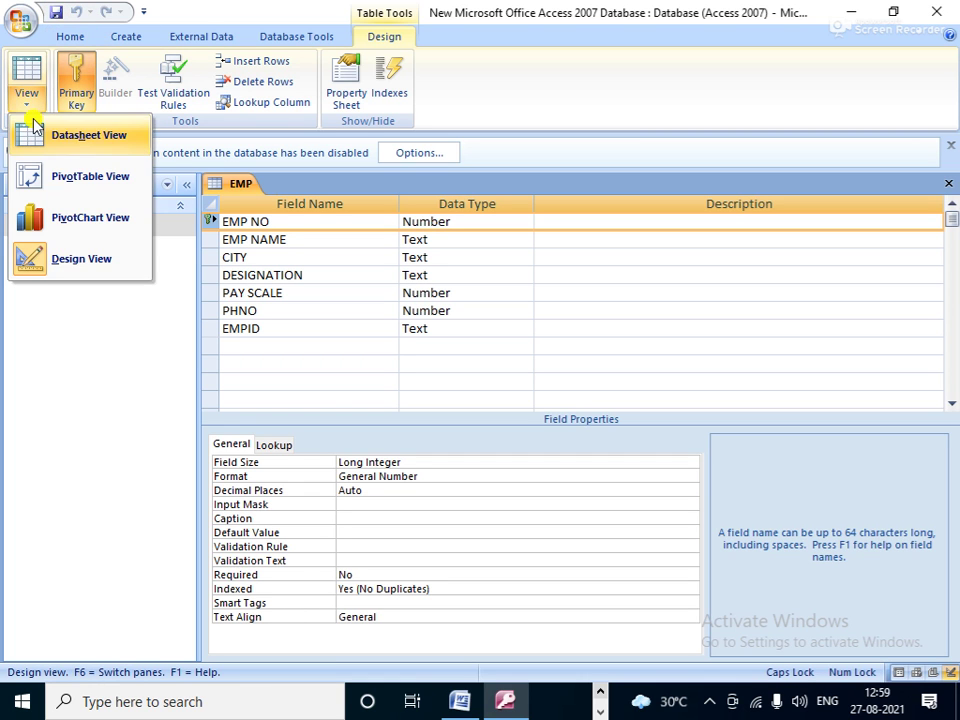
pyautogui.click(75, 140)
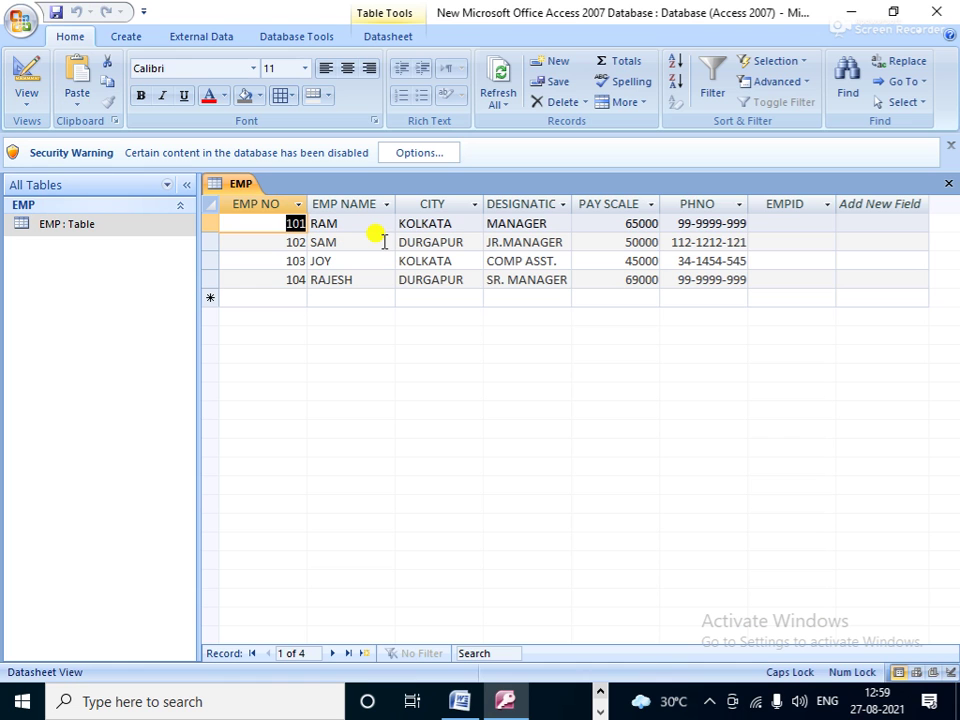
# Step: Start a Simple Query Wizard query on the EMP table with all seven fields
pyautogui.click(147, 42)
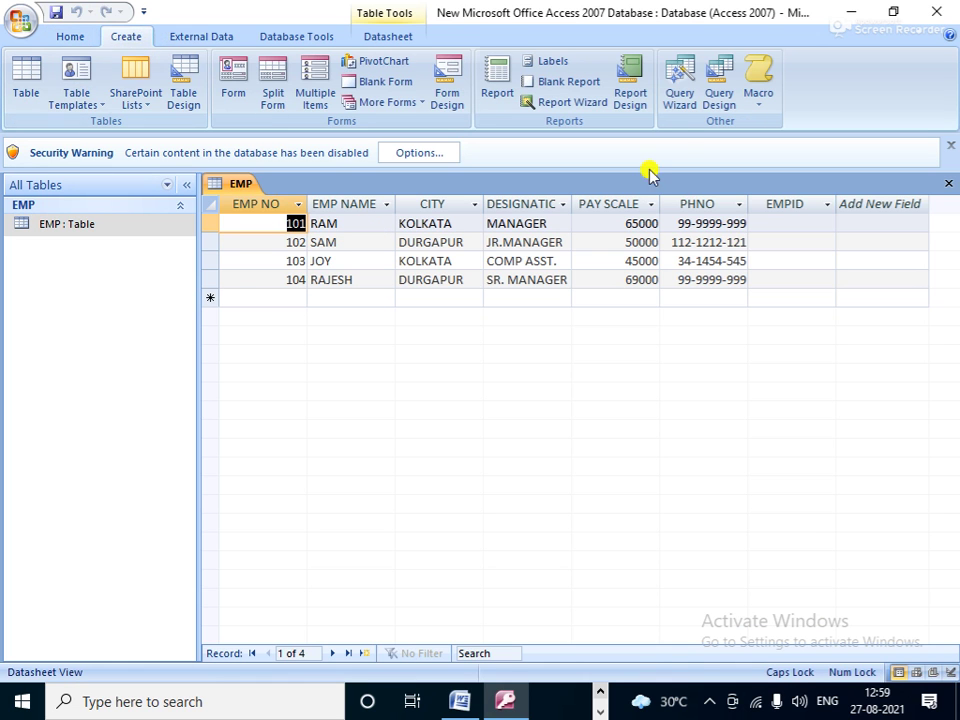
pyautogui.click(679, 80)
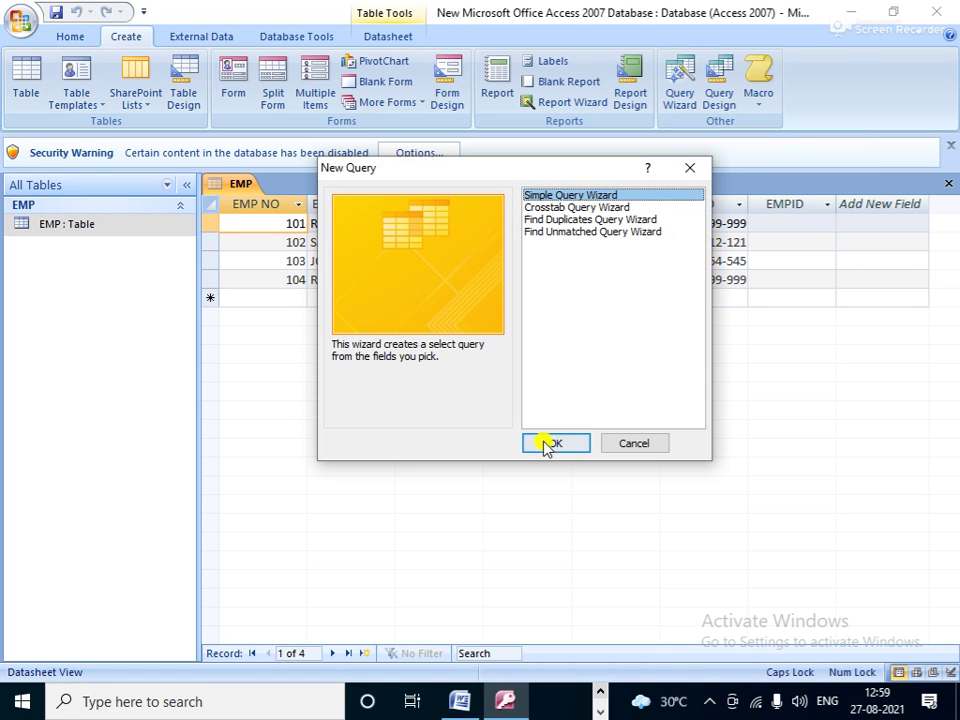
pyautogui.click(545, 440)
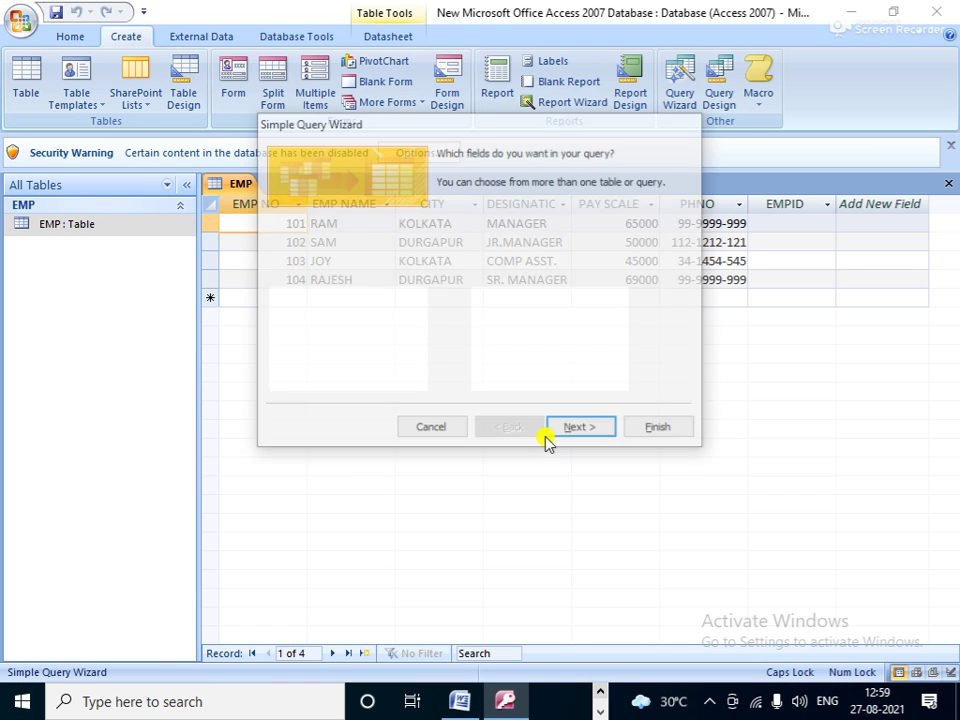
pyautogui.click(501, 245)
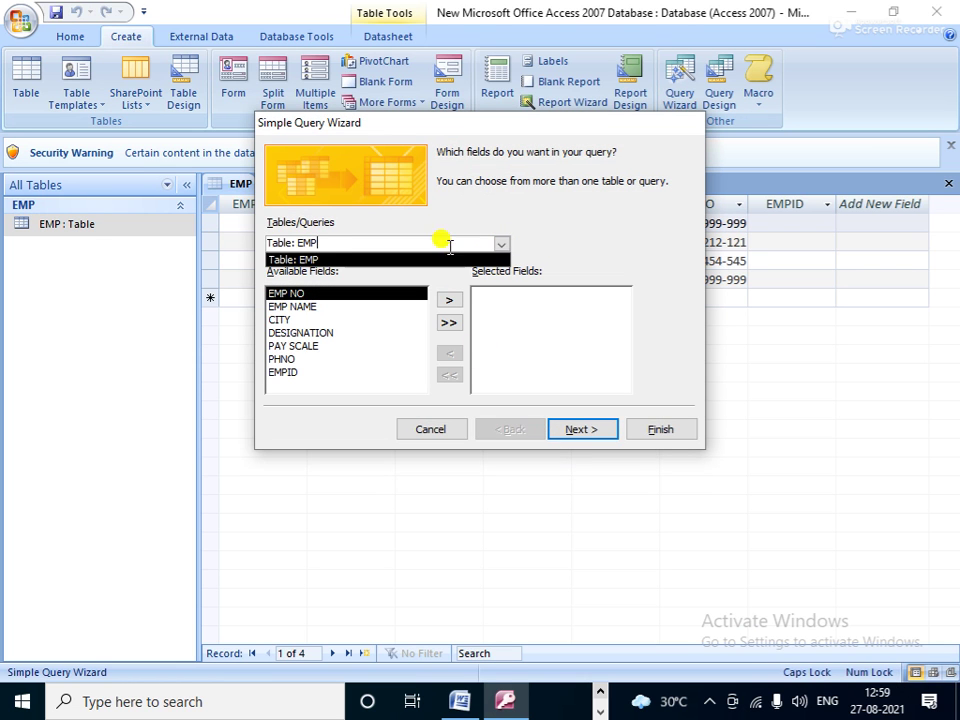
pyautogui.click(311, 256)
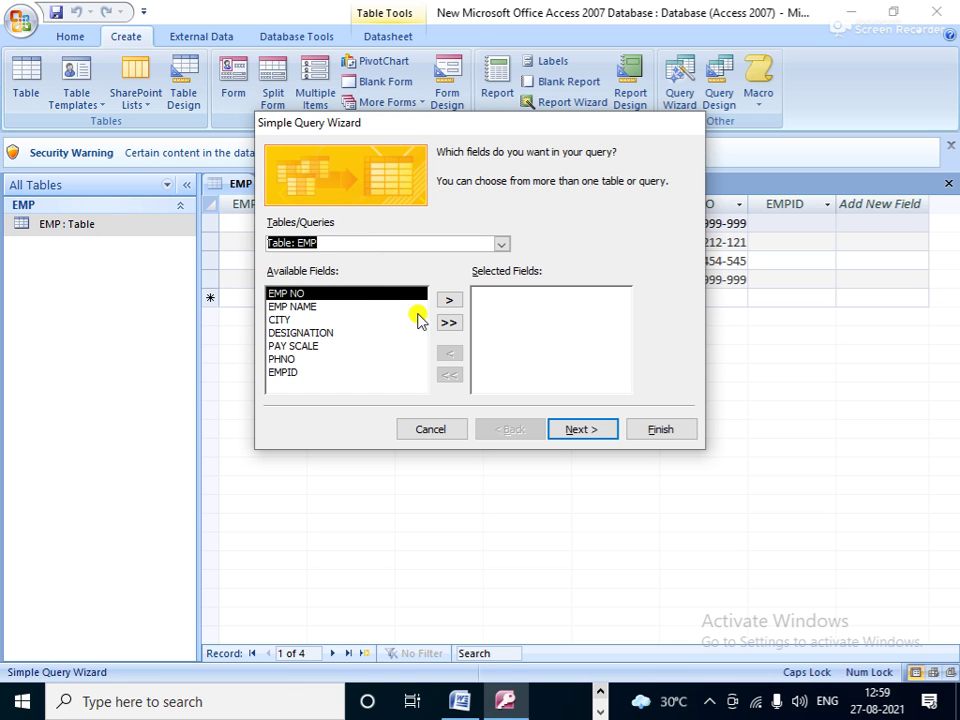
pyautogui.click(449, 322)
pyautogui.click(582, 429)
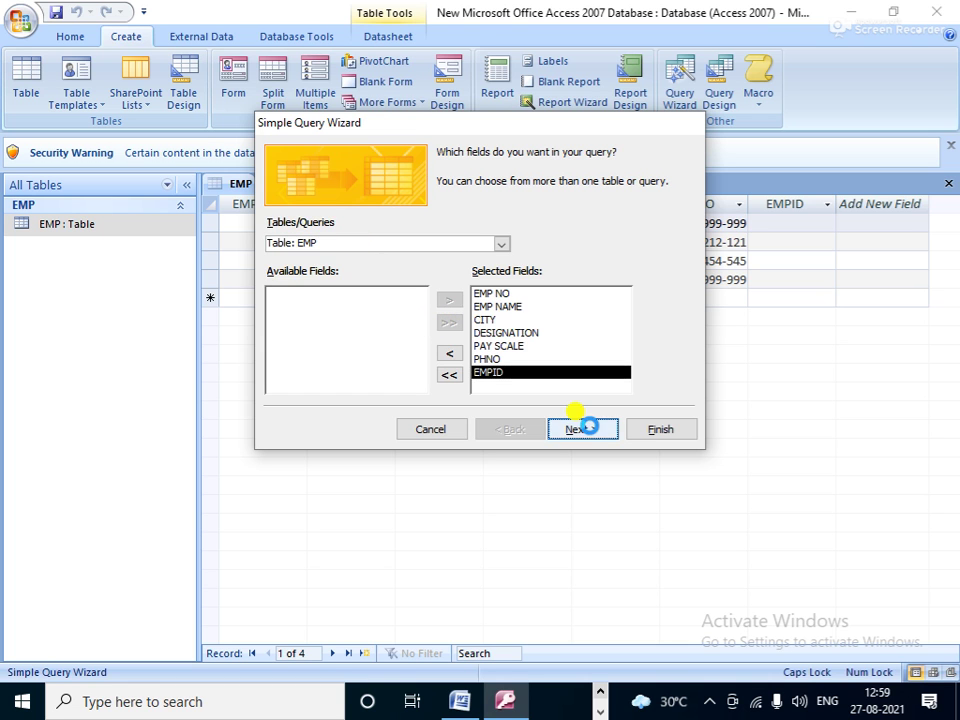
pyautogui.click(582, 429)
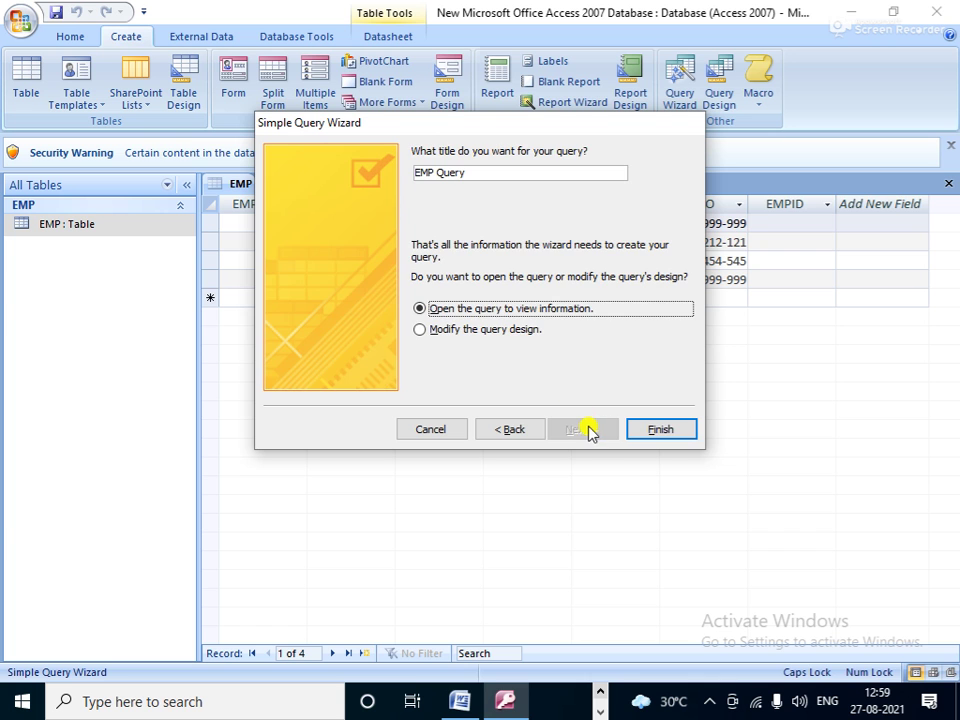
# Step: Name the query 'CITY Query' and finish, opening it in design view
pyautogui.moveTo(471, 132); pyautogui.dragTo(610, 327)
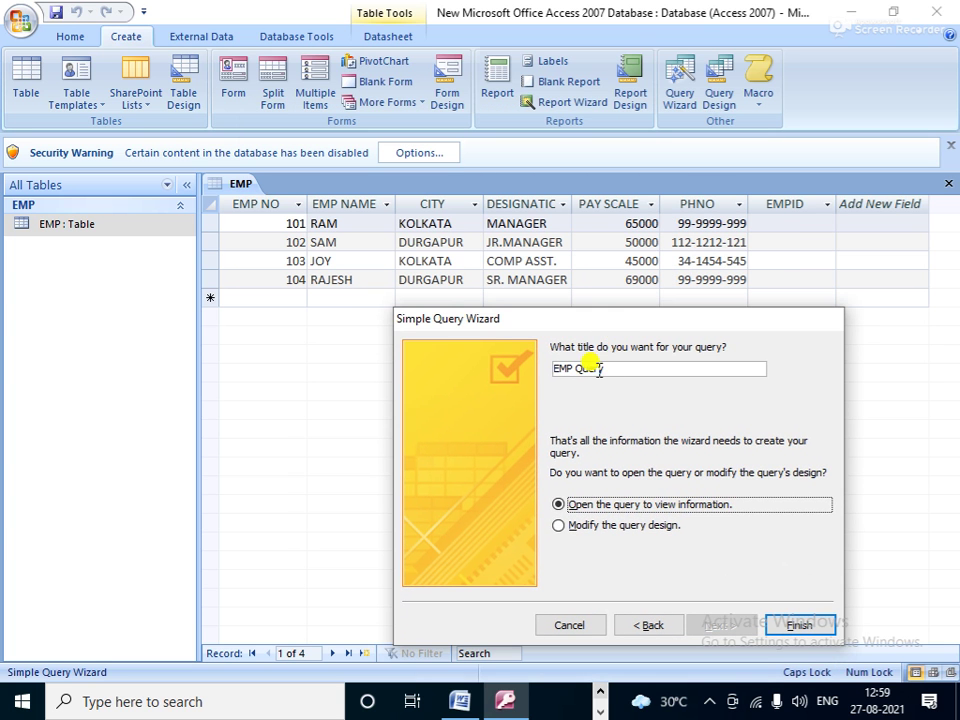
pyautogui.doubleClick(562, 368)
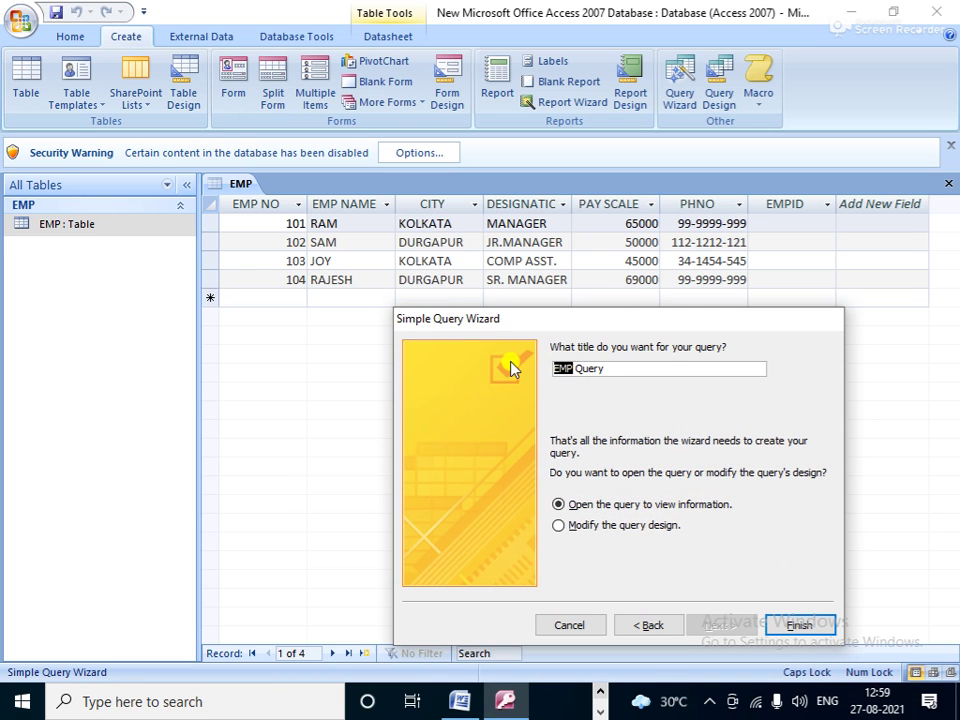
pyautogui.write('CITY')
pyautogui.click(581, 532)
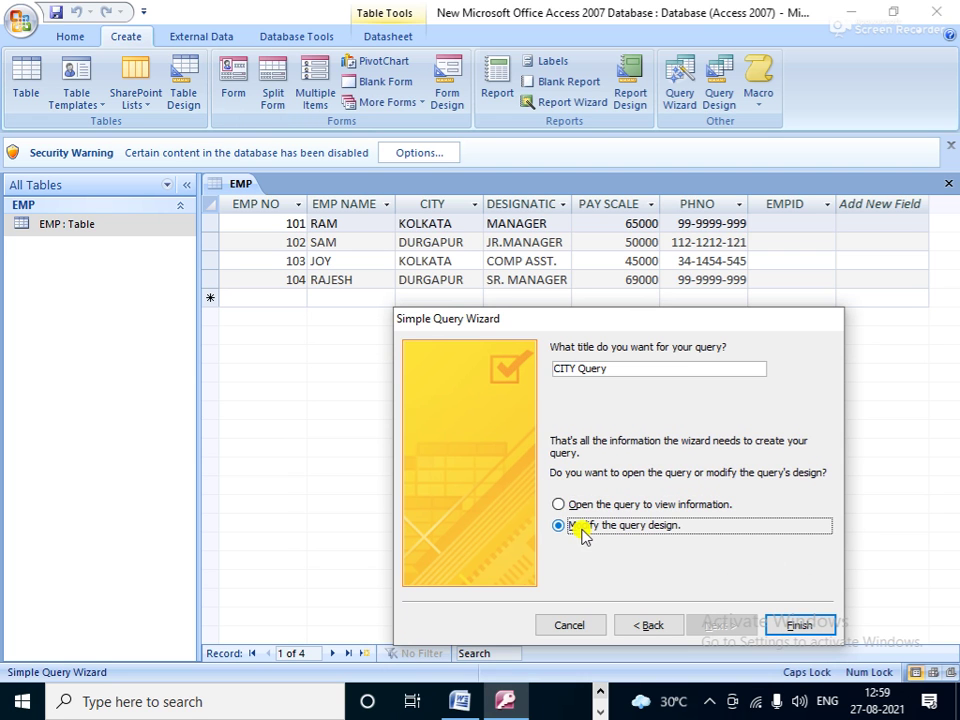
pyautogui.click(793, 622)
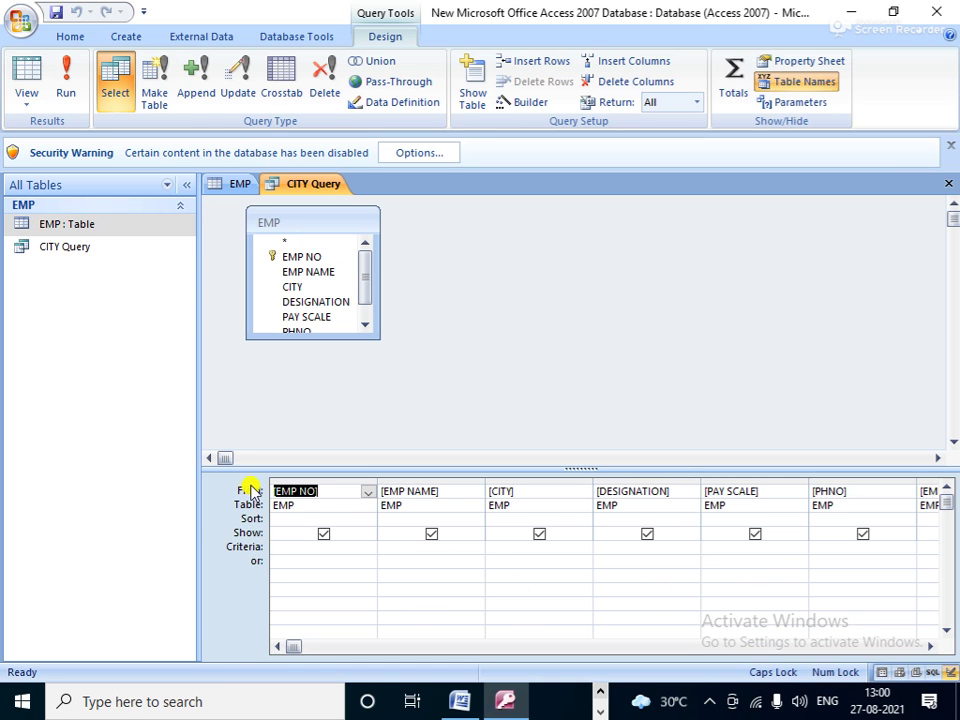
# Step: Enter the criterion "KOLKATA*" under CITY and run the query to show KOLKATA employees
pyautogui.click(368, 492)
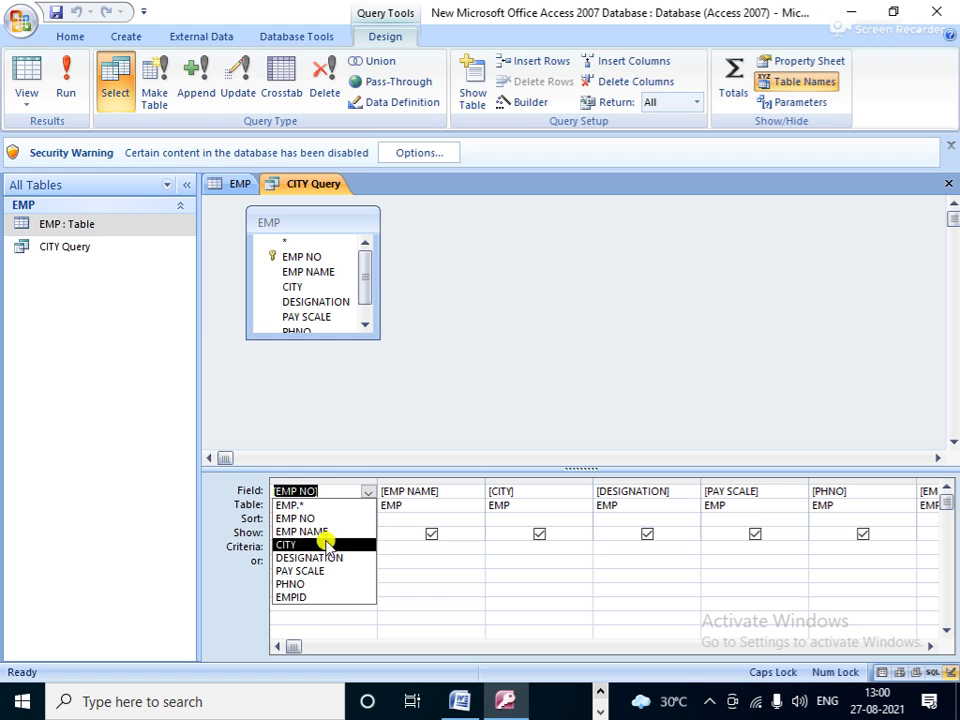
pyautogui.click(450, 615)
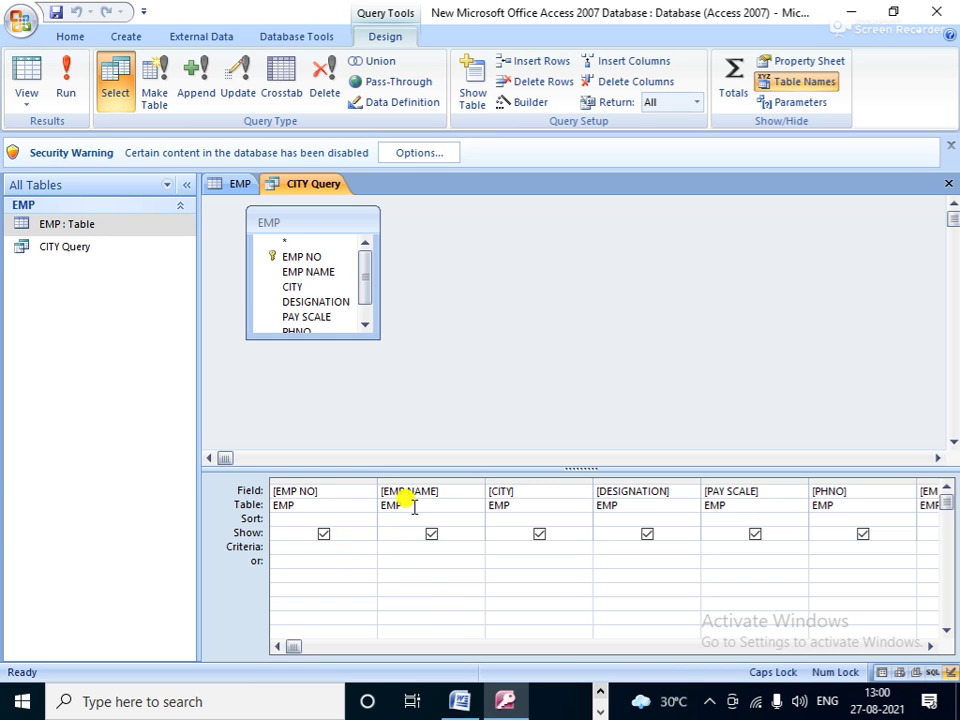
pyautogui.click(580, 505)
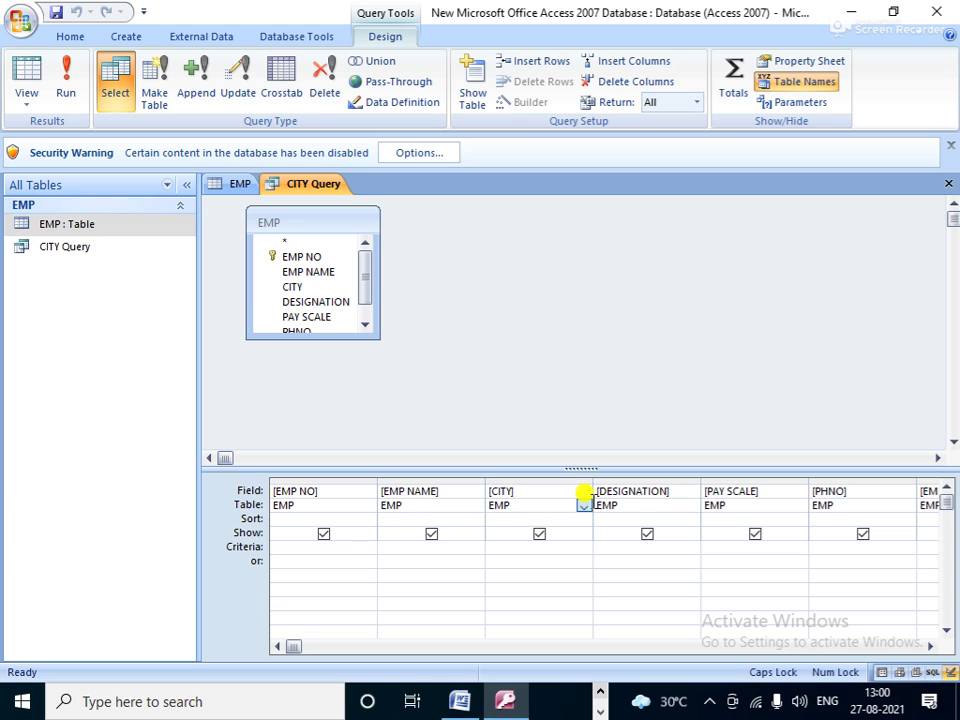
pyautogui.click(655, 505)
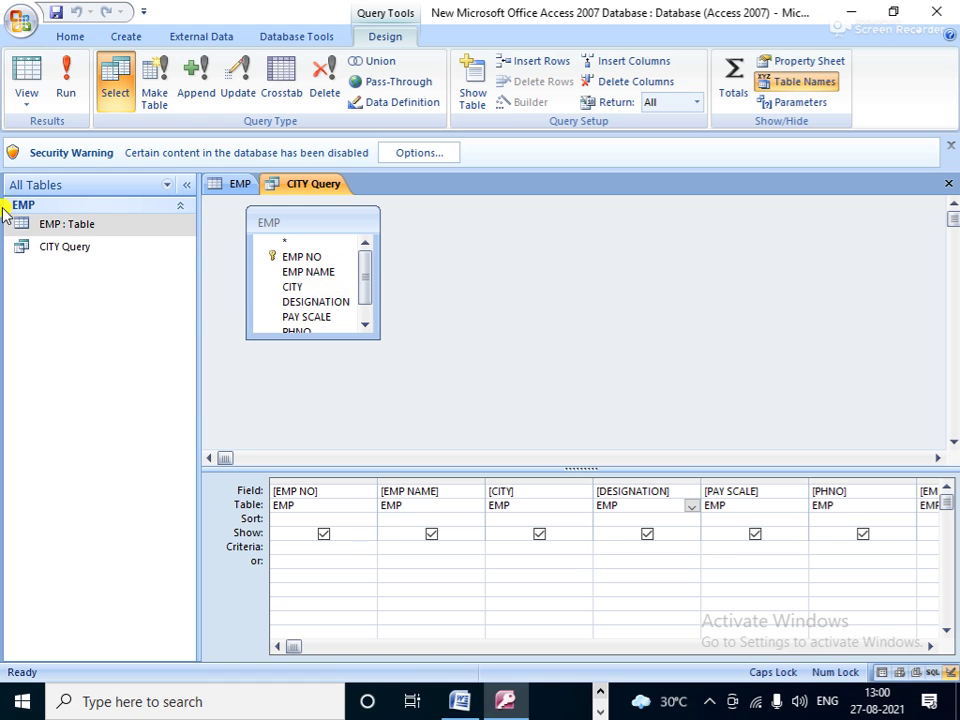
pyautogui.click(274, 519)
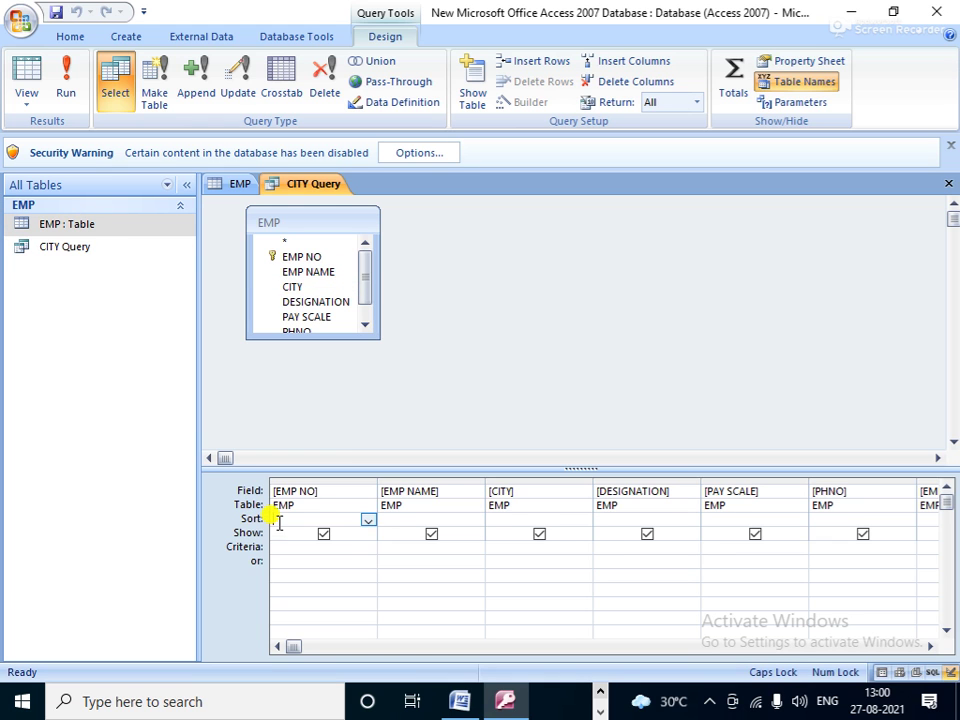
pyautogui.click(368, 521)
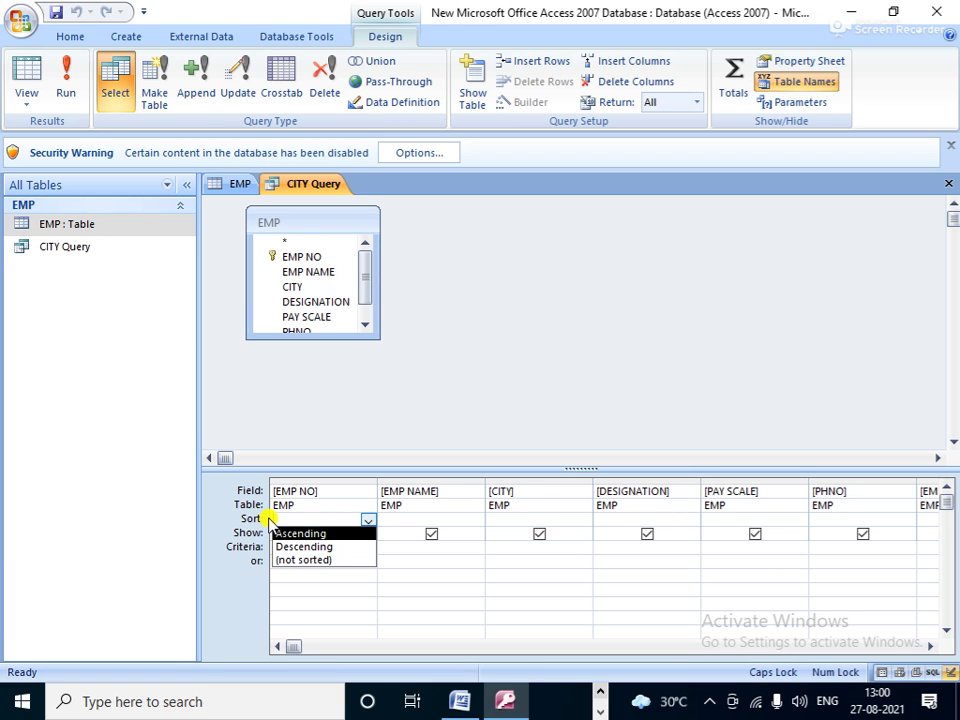
pyautogui.click(466, 618)
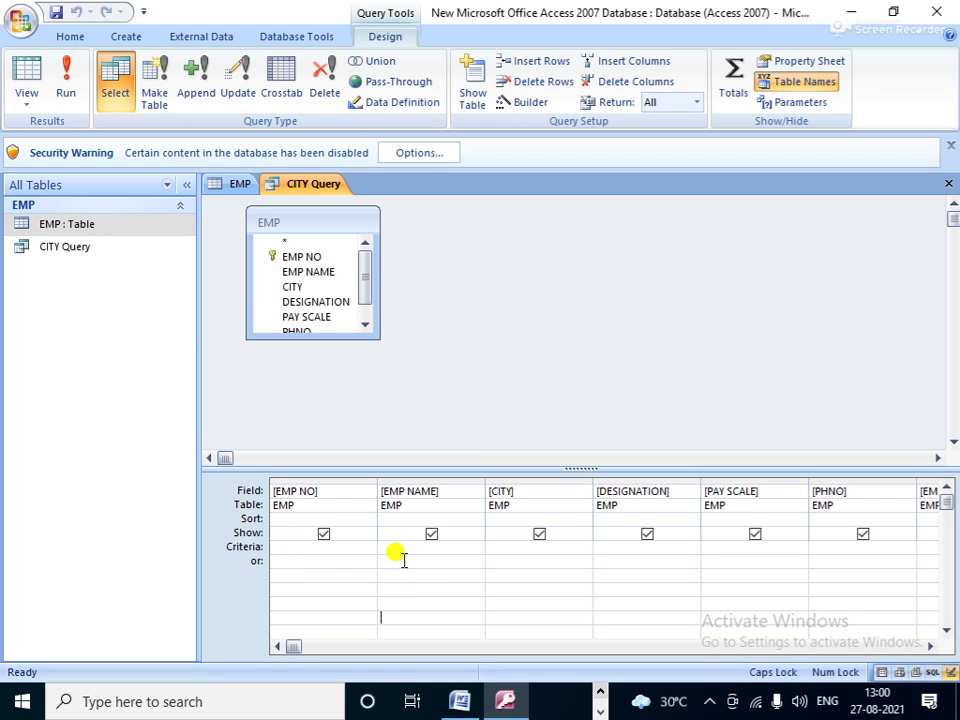
pyautogui.click(504, 549)
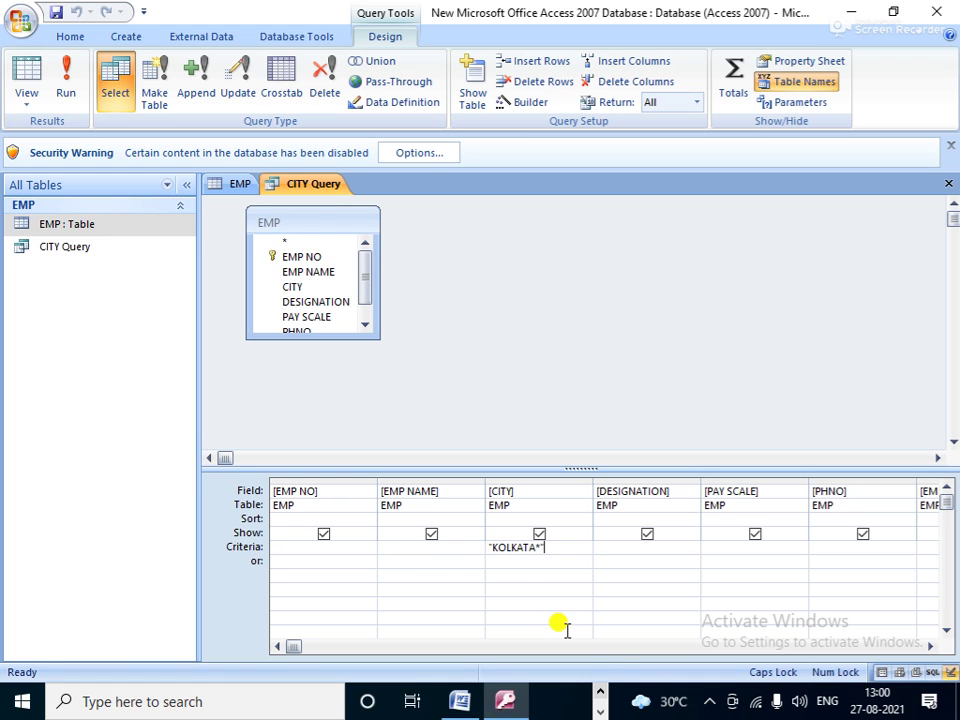
pyautogui.click(66, 84)
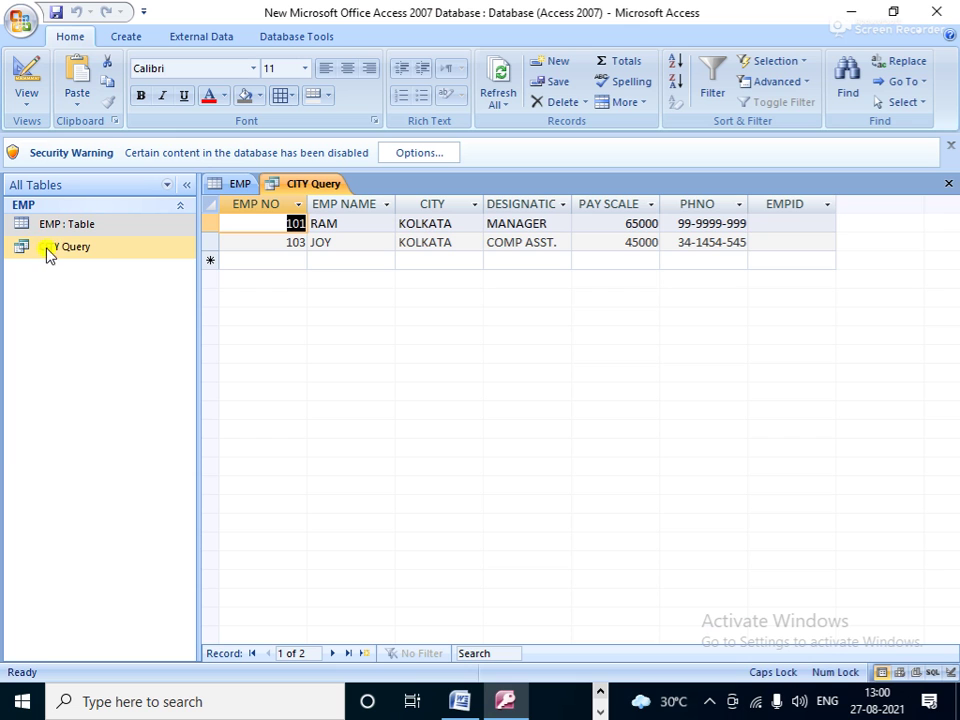
# Step: Open CITY Query in Design View to check its Like "KOLKATA*" criterion, then return to EMP
pyautogui.click(88, 253)
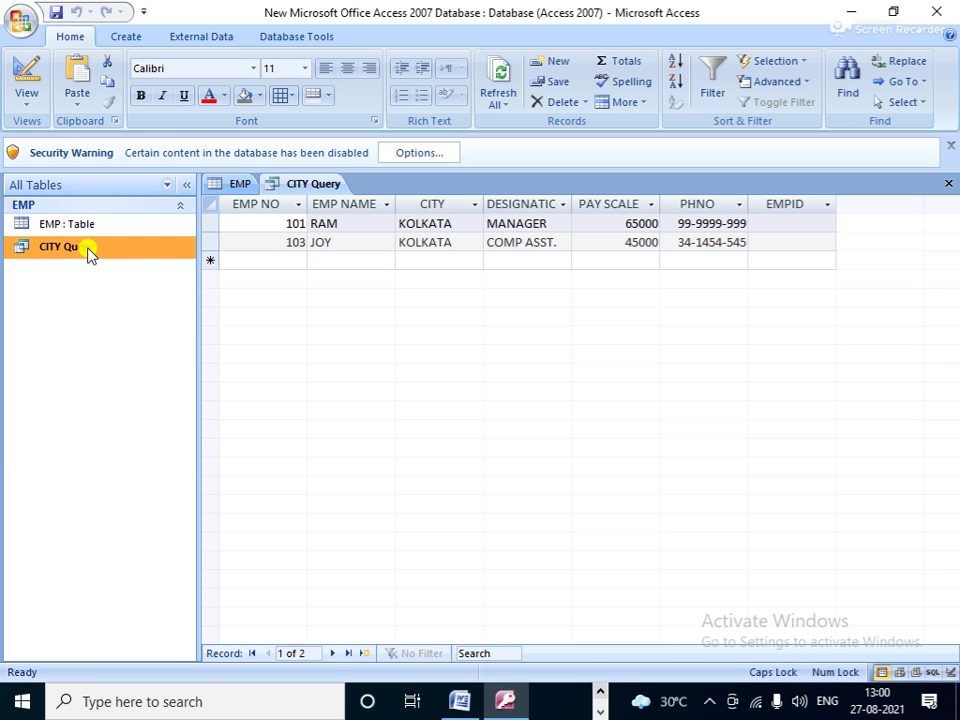
pyautogui.rightClick(89, 252)
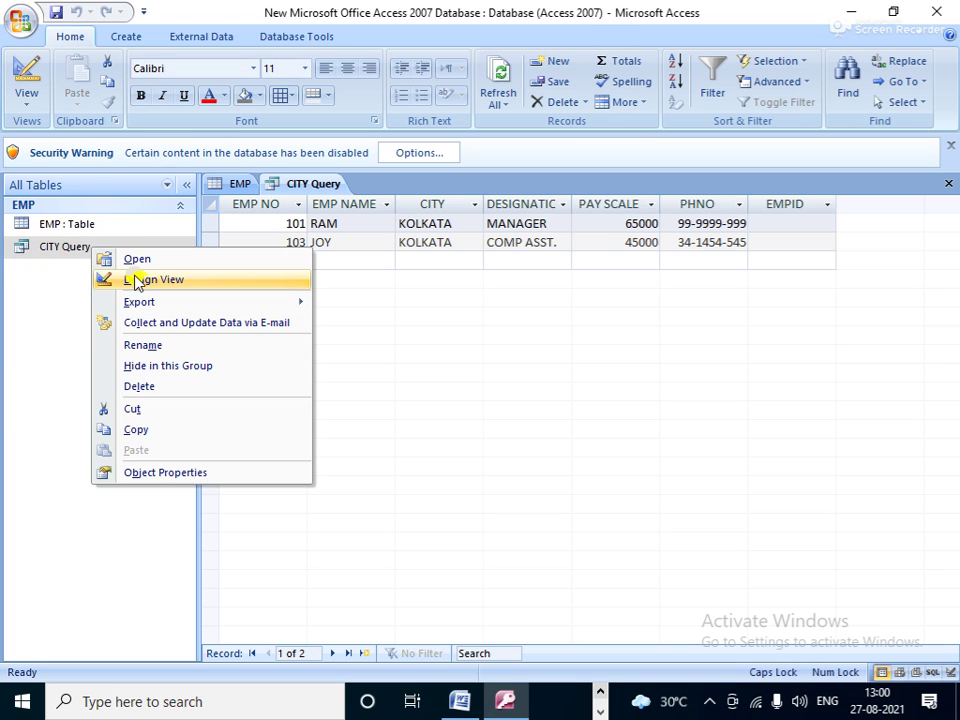
pyautogui.click(139, 280)
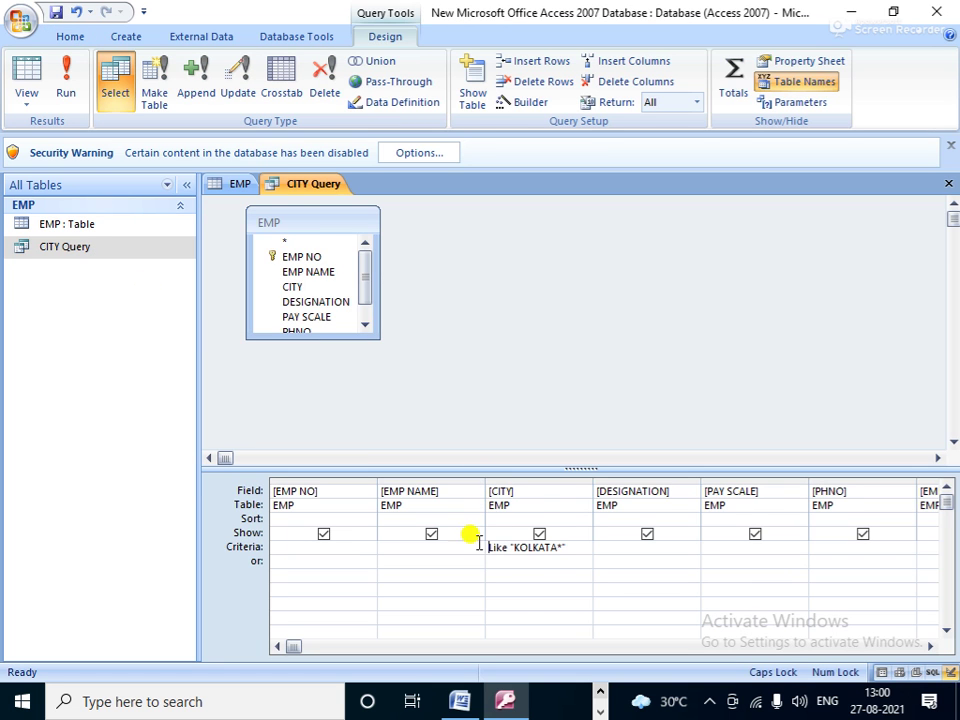
pyautogui.click(240, 186)
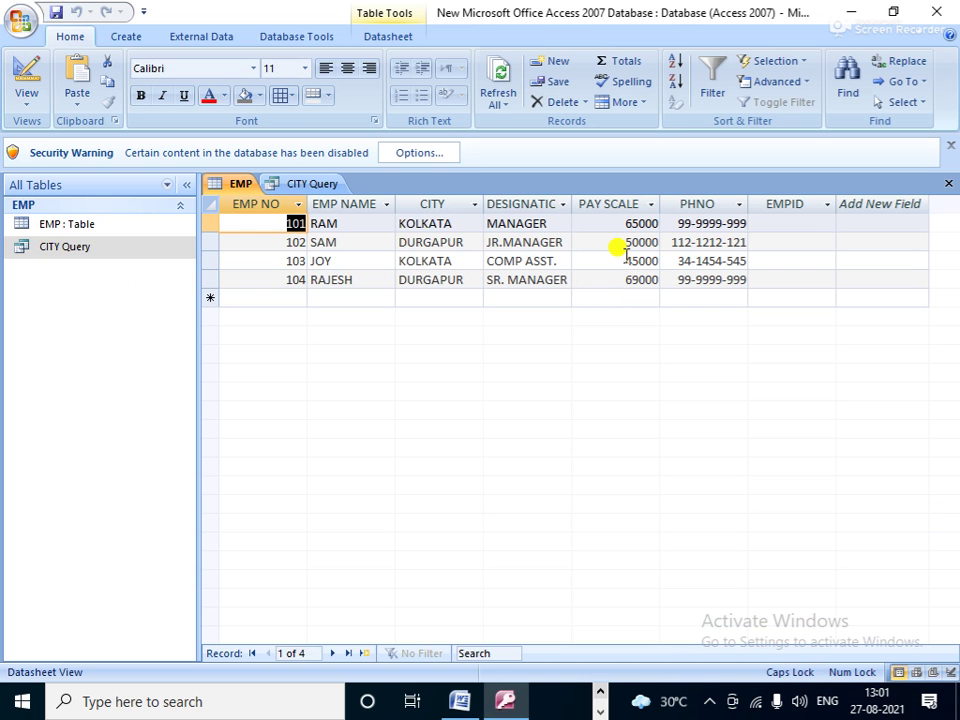
# Step: Start a simple query in the Query Wizard with all EMP fields added
pyautogui.click(126, 37)
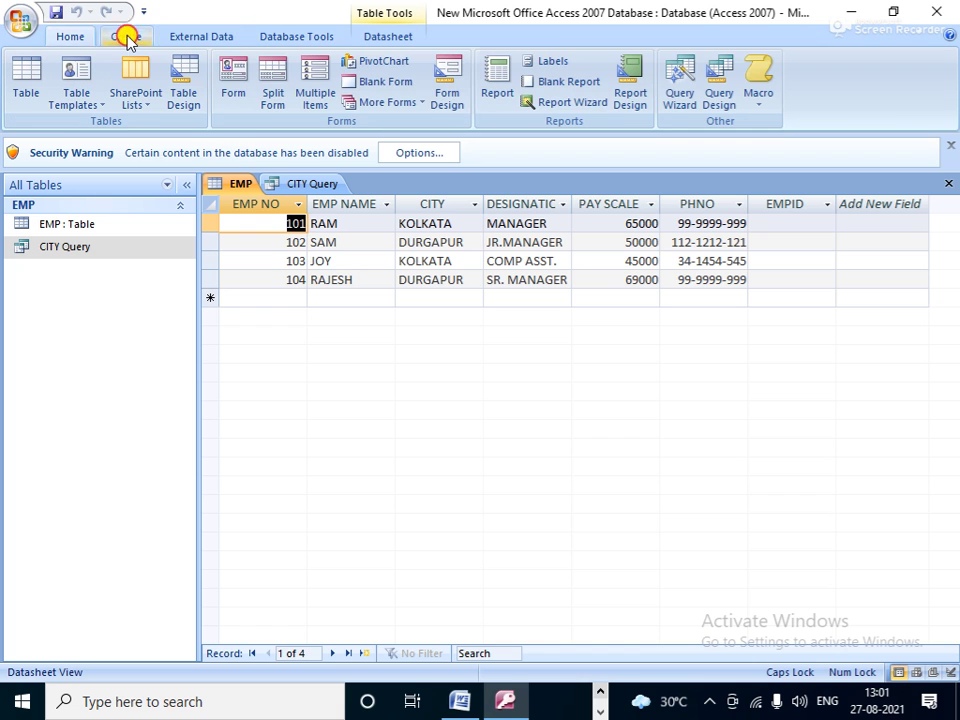
pyautogui.click(680, 80)
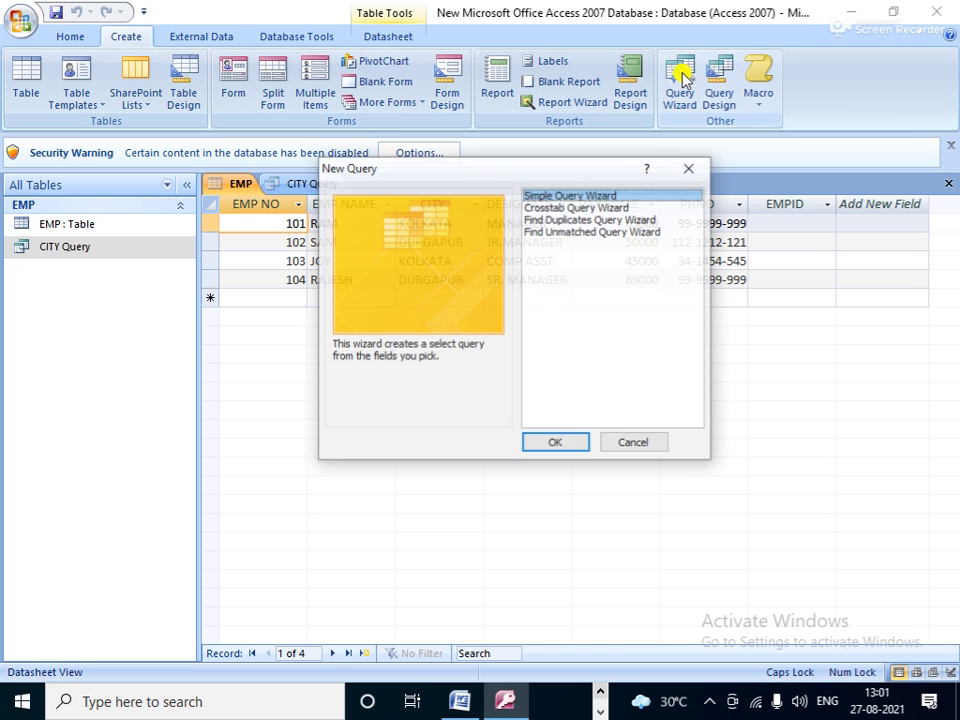
pyautogui.click(551, 444)
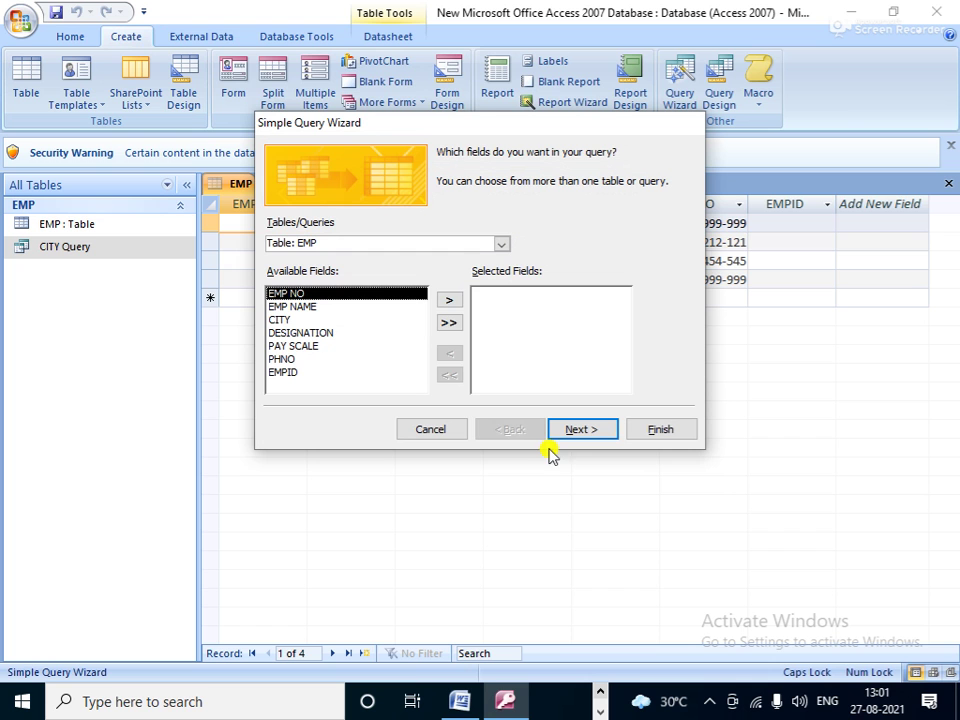
pyautogui.click(449, 322)
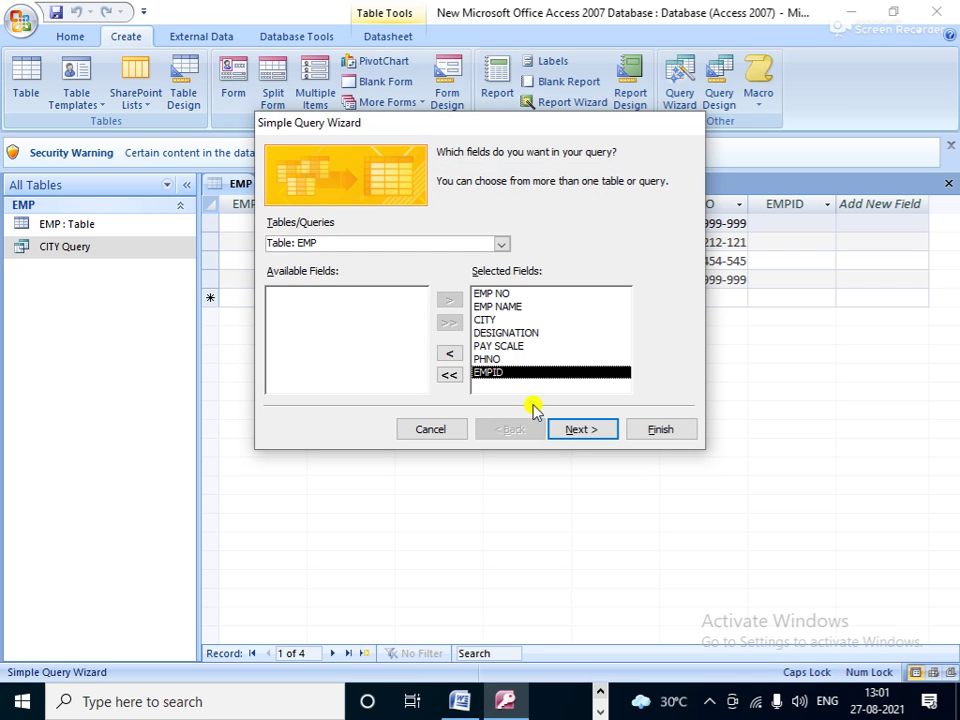
pyautogui.click(562, 431)
pyautogui.click(562, 431)
# Step: Title it 'SAL Query', finish into design view, and select the PAY SCALE criteria cell
pyautogui.click(441, 333)
pyautogui.moveTo(433, 172); pyautogui.dragTo(336, 177)
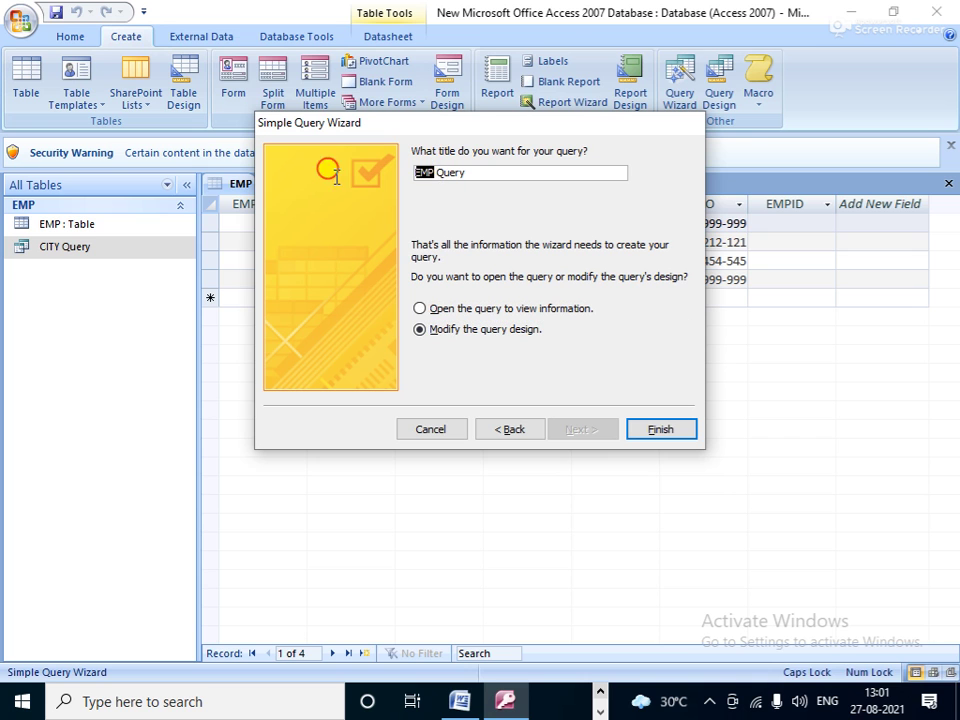
pyautogui.write('SAL')
pyautogui.click(643, 426)
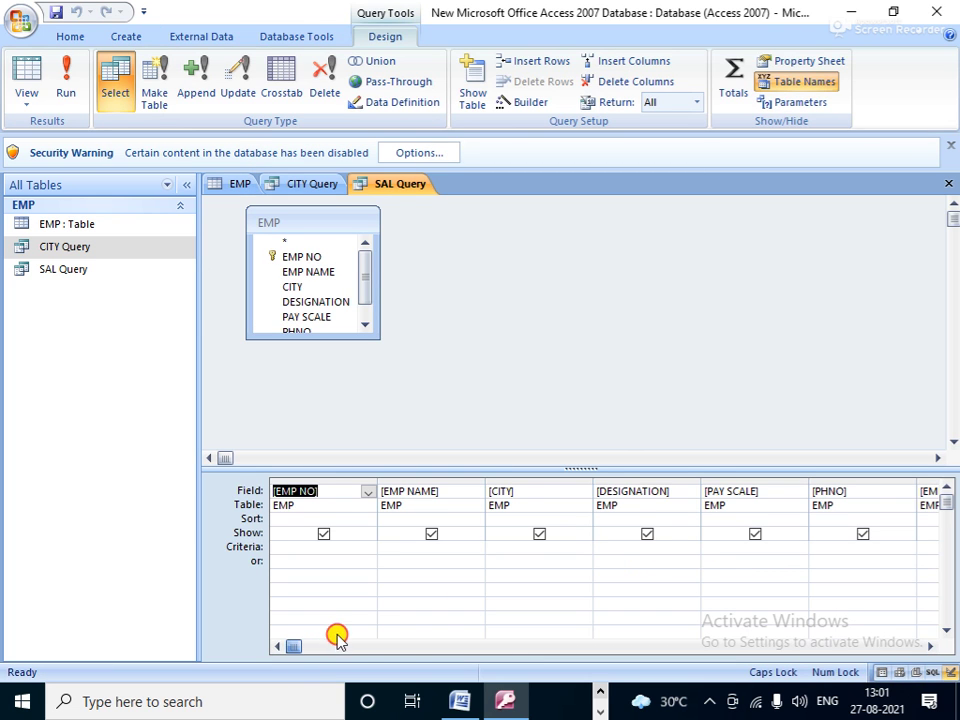
pyautogui.click(706, 546)
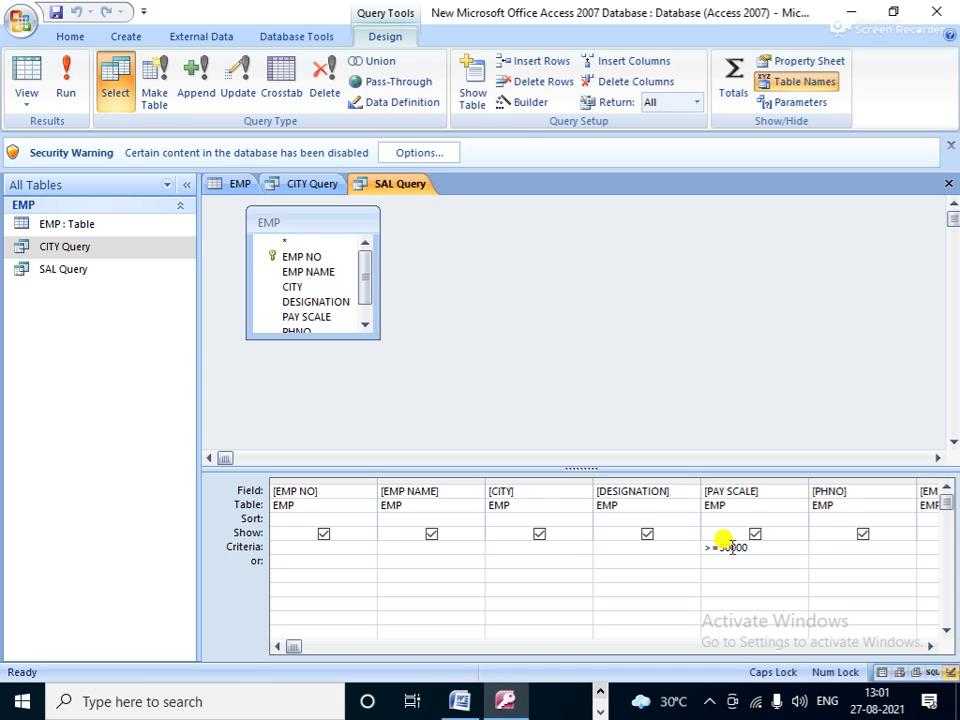
# Step: Run SAL Query with PAY SCALE >=50000, listing employees 101, 102 and 104
pyautogui.click(68, 84)
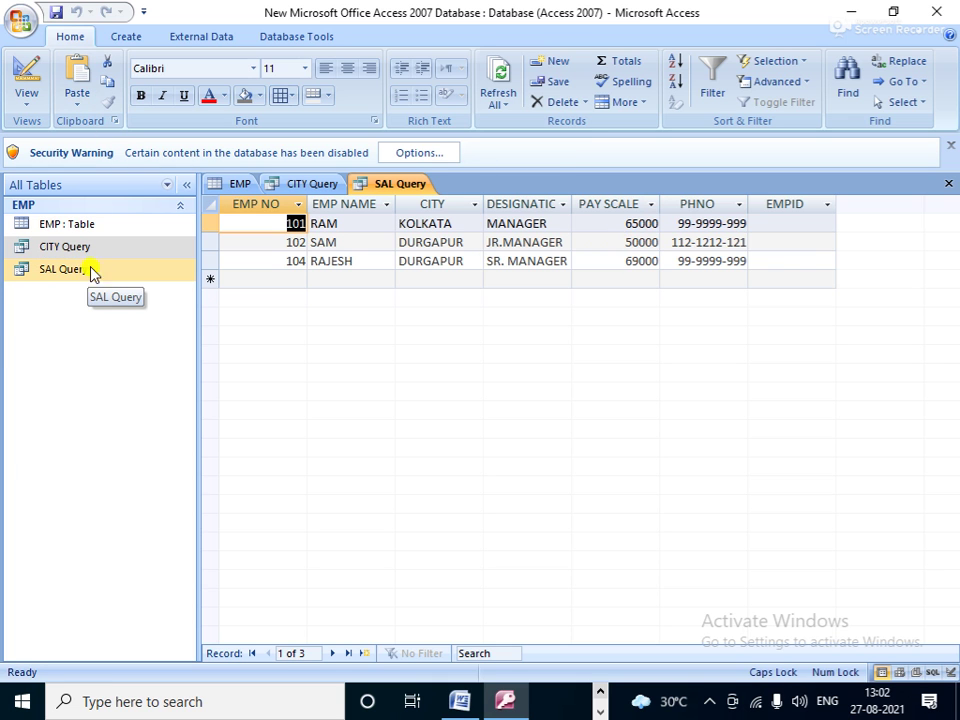
# Step: From the EMP table, start a new Simple Query Wizard
pyautogui.click(238, 186)
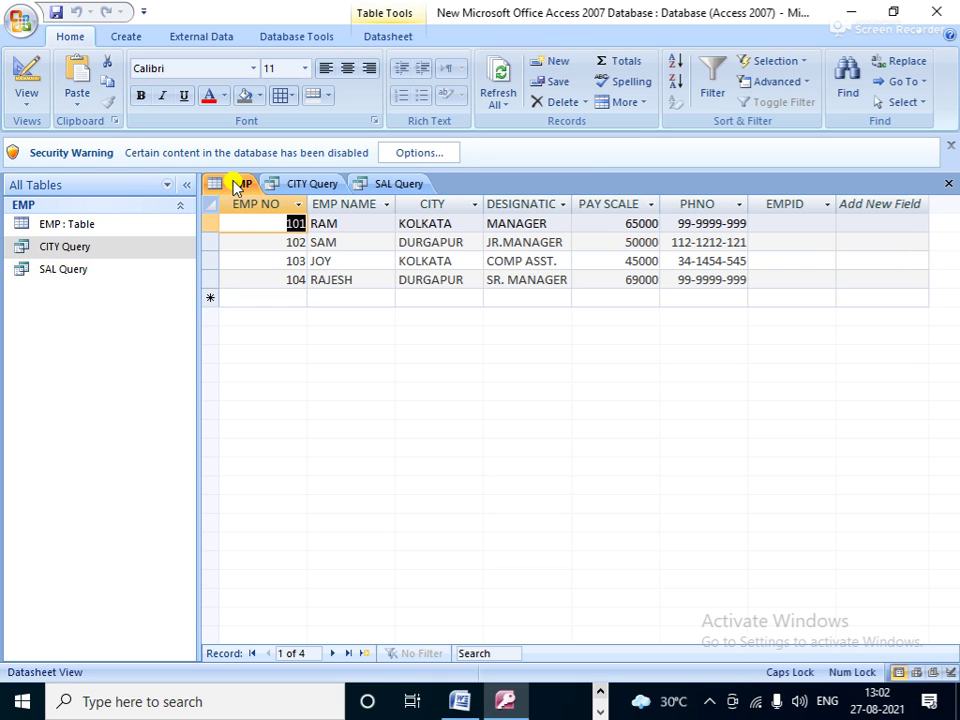
pyautogui.click(126, 34)
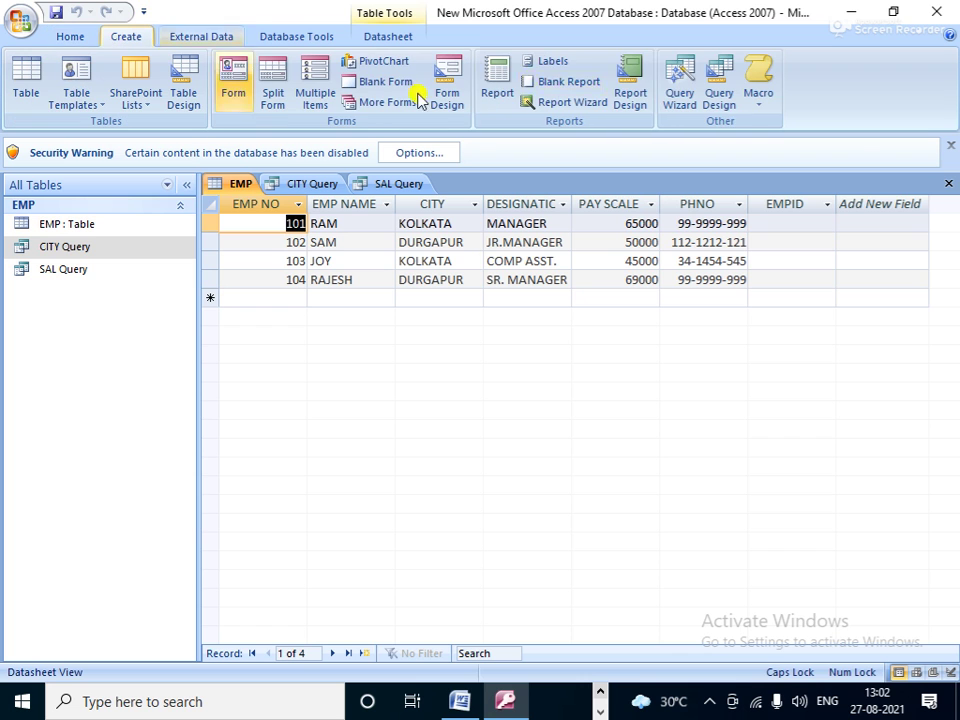
pyautogui.click(682, 82)
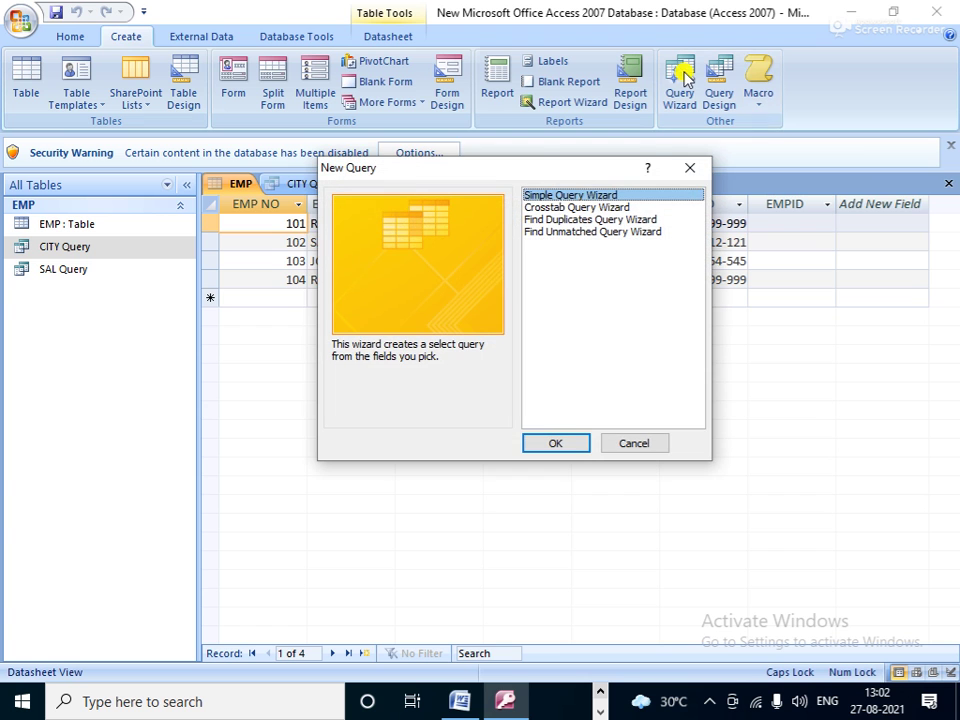
pyautogui.moveTo(467, 170); pyautogui.dragTo(750, 215)
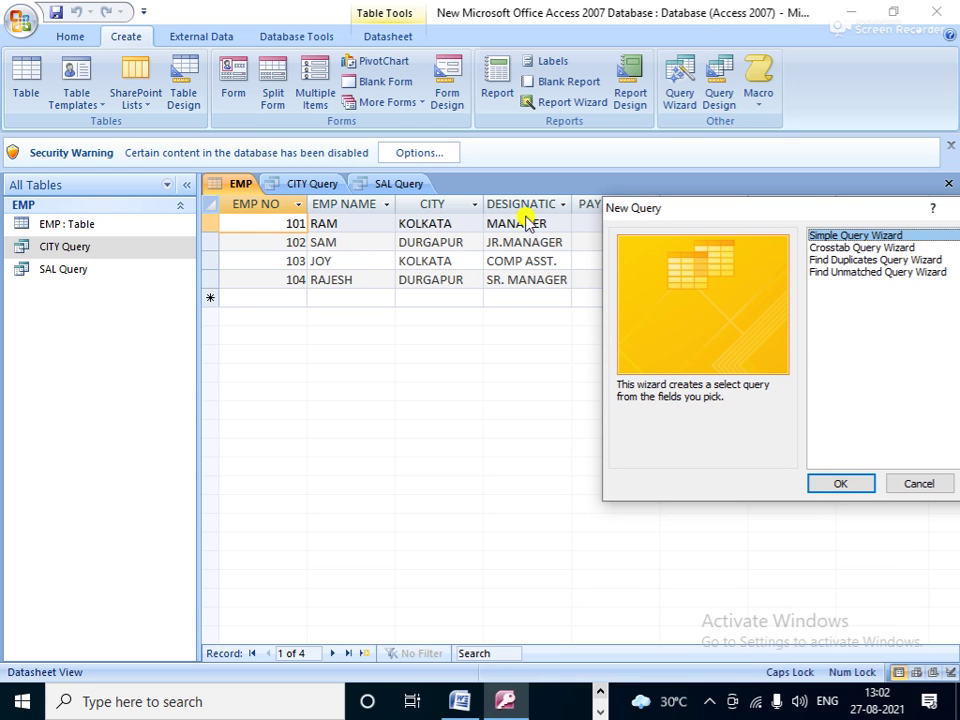
pyautogui.moveTo(836, 215); pyautogui.dragTo(654, 103)
pyautogui.click(679, 371)
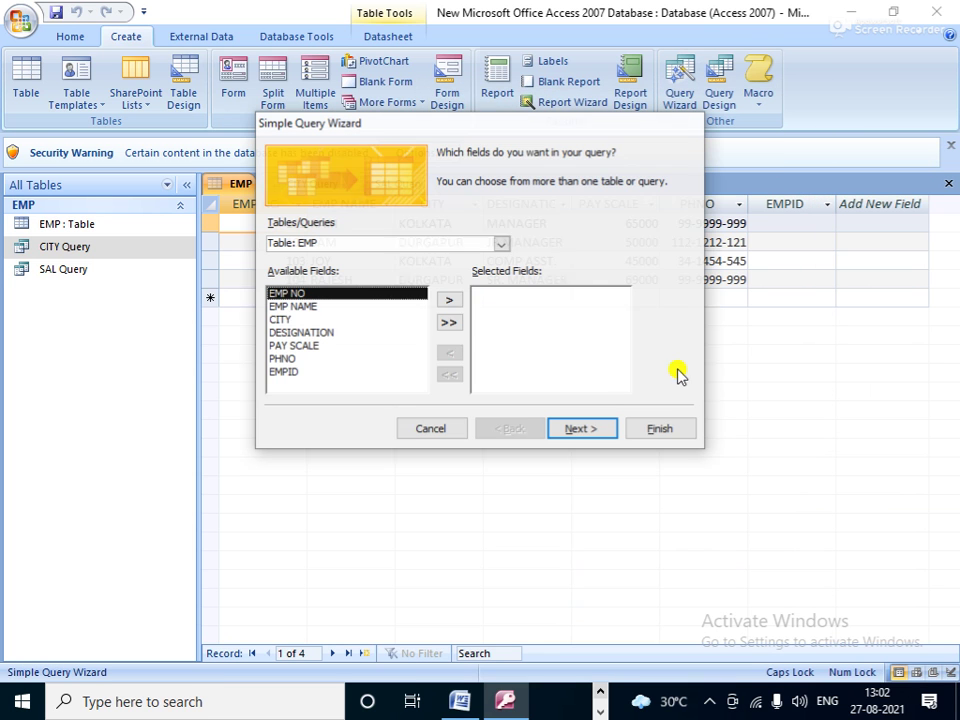
# Step: Add all EMP fields as a detail query and title it 'EMP N CITY DES.'
pyautogui.click(448, 323)
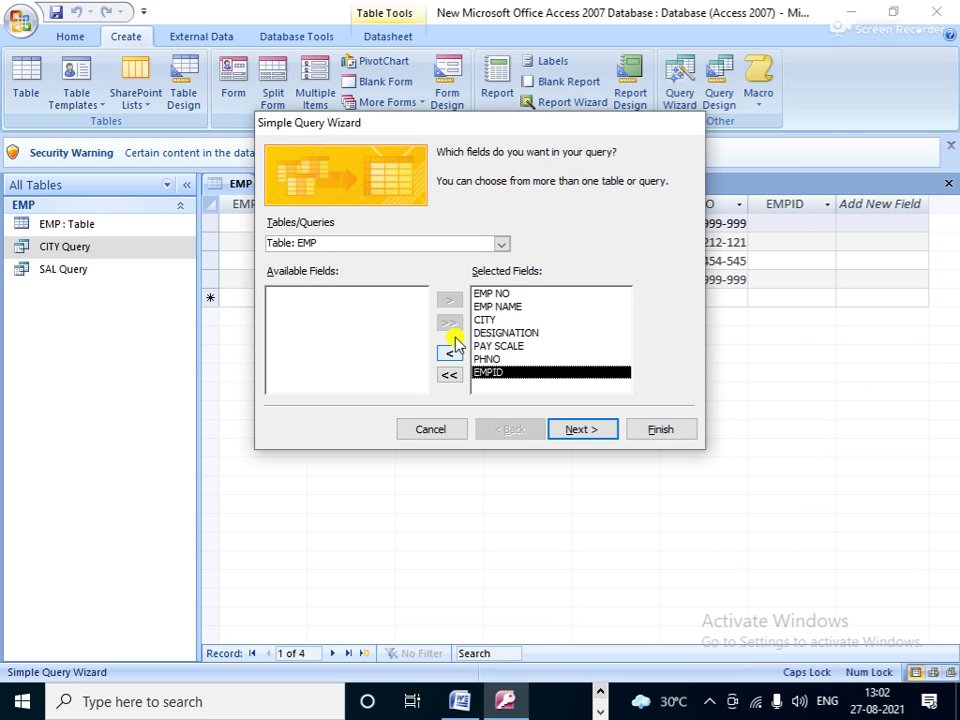
pyautogui.click(580, 430)
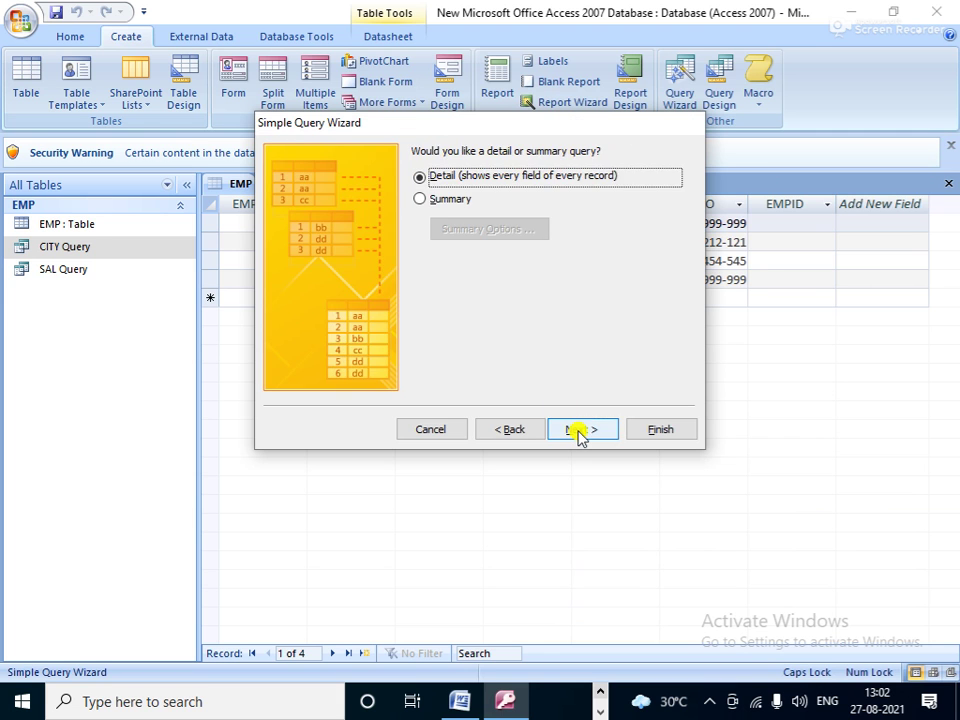
pyautogui.click(580, 430)
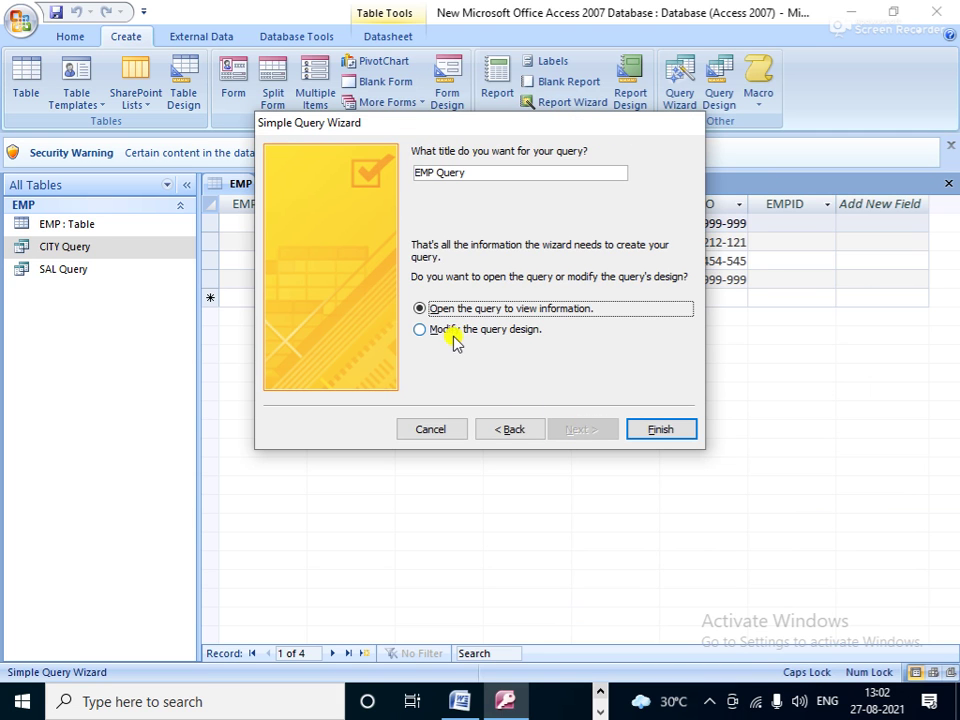
pyautogui.doubleClick(432, 171)
pyautogui.moveTo(443, 122); pyautogui.dragTo(608, 217)
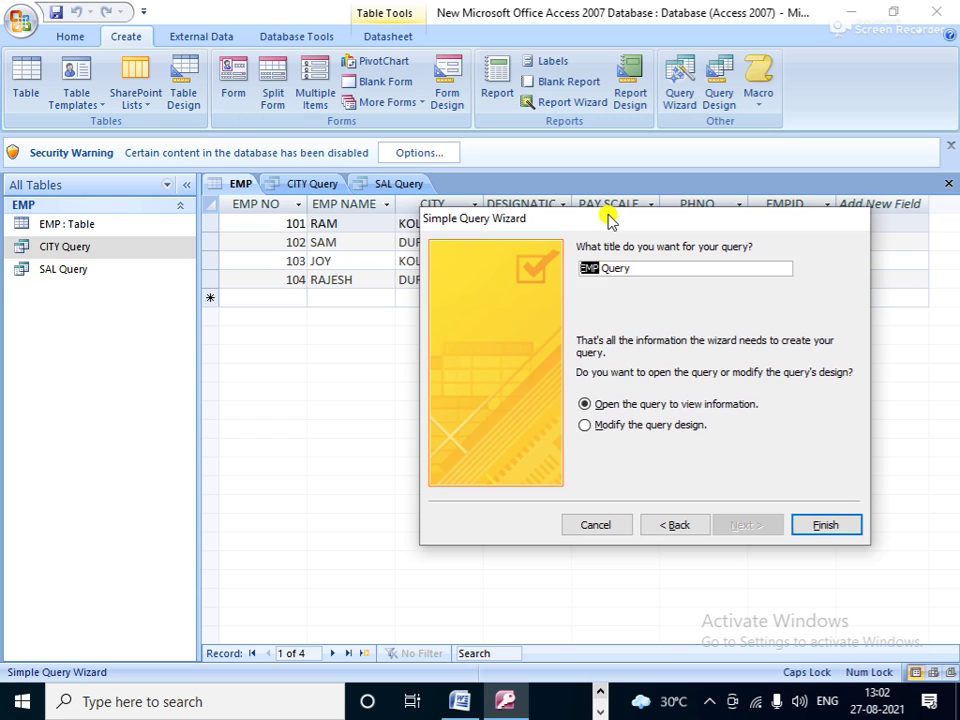
pyautogui.write('N')
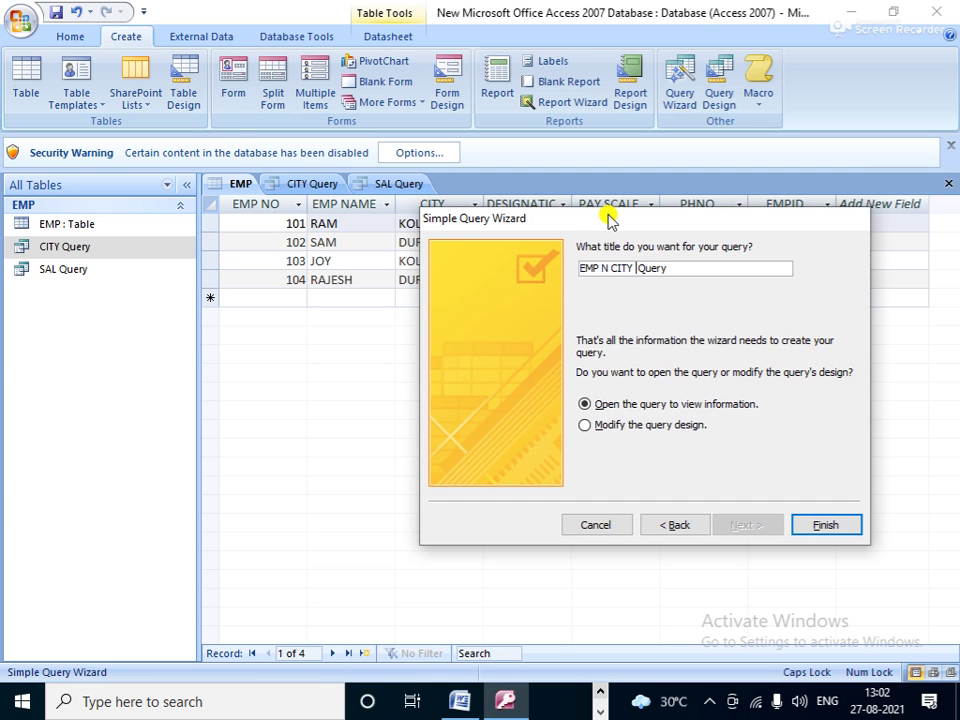
pyautogui.write('CITY DES.')
# Step: Choose to modify the design, then drop the rejected period from the title
pyautogui.click(678, 428)
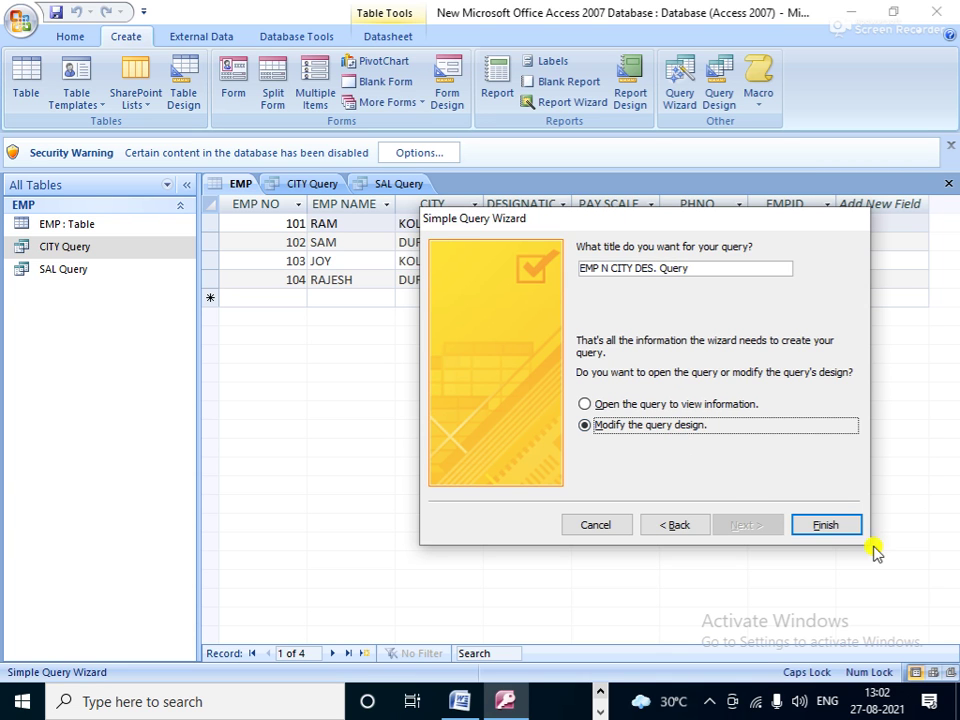
pyautogui.click(828, 527)
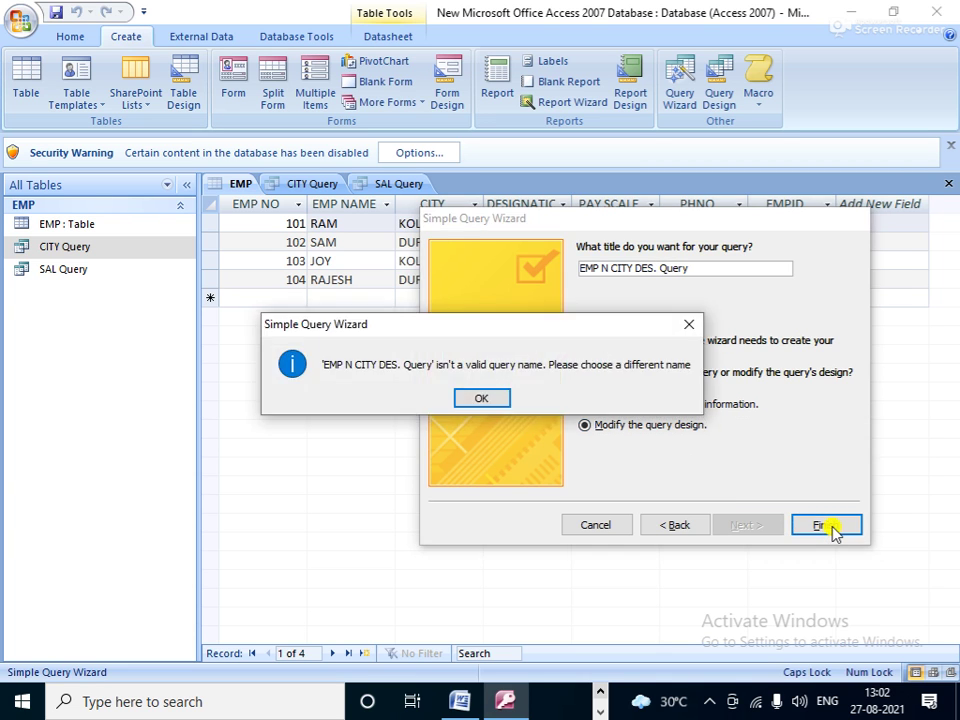
pyautogui.click(472, 400)
pyautogui.click(643, 270)
pyautogui.press('BackSpace')
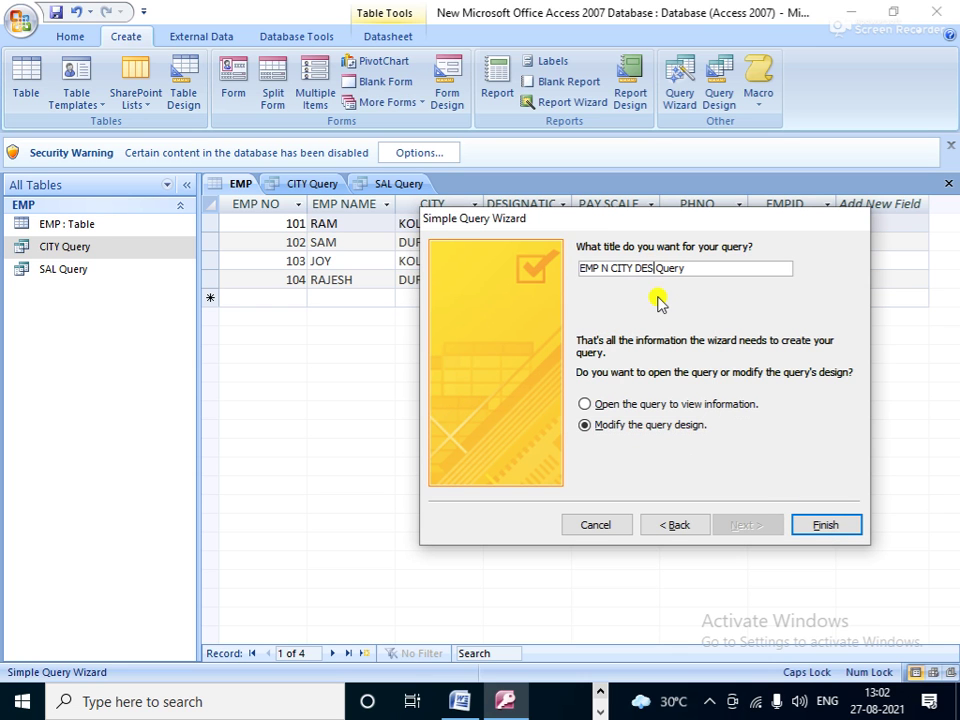
# Step: Finish the query, hide EMP NO, PAY SCALE and PHNO, run it, and return to EMP
pyautogui.click(826, 525)
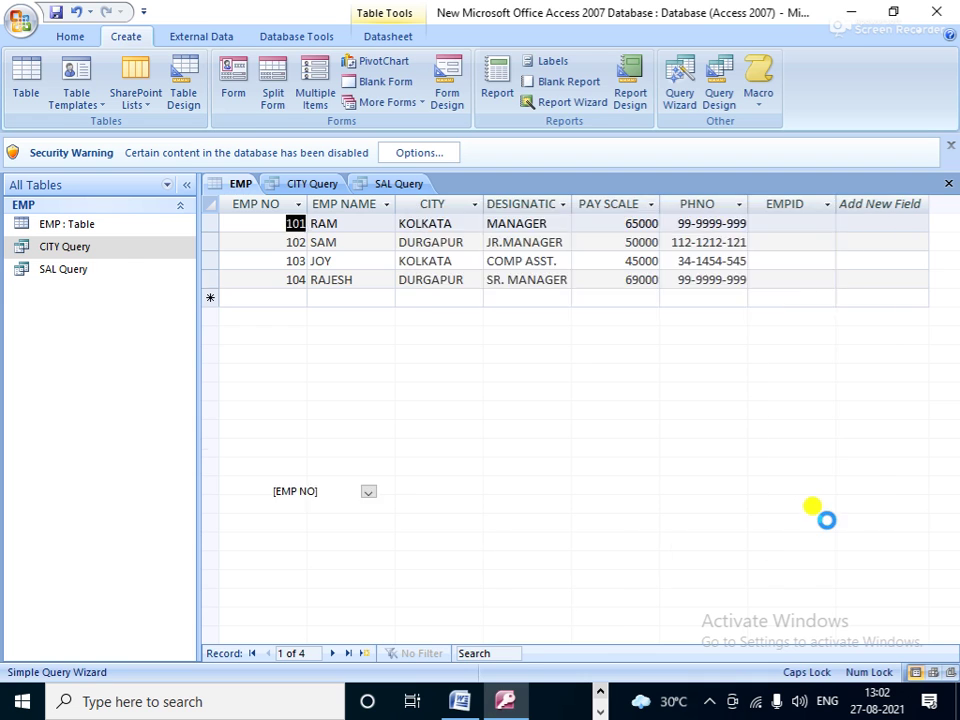
pyautogui.click(323, 534)
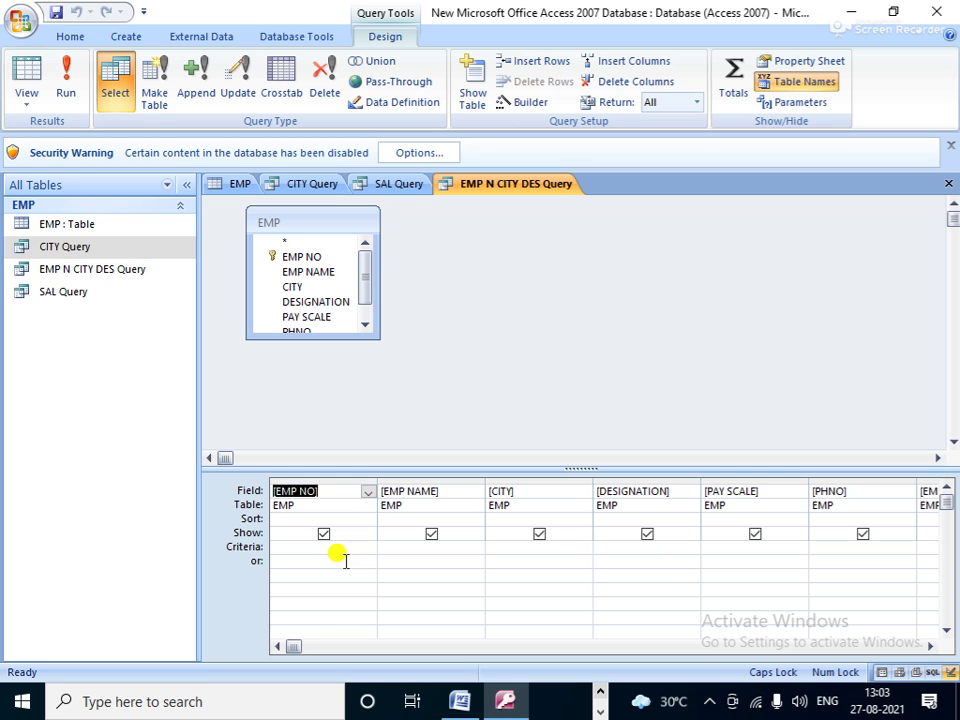
pyautogui.click(323, 534)
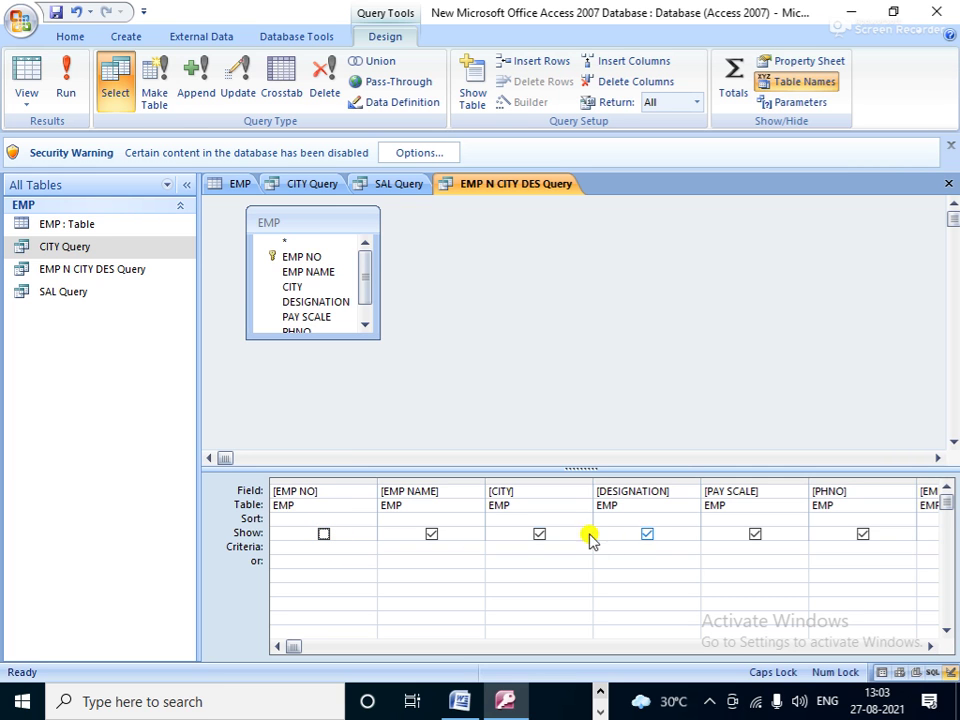
pyautogui.click(755, 534)
pyautogui.click(862, 534)
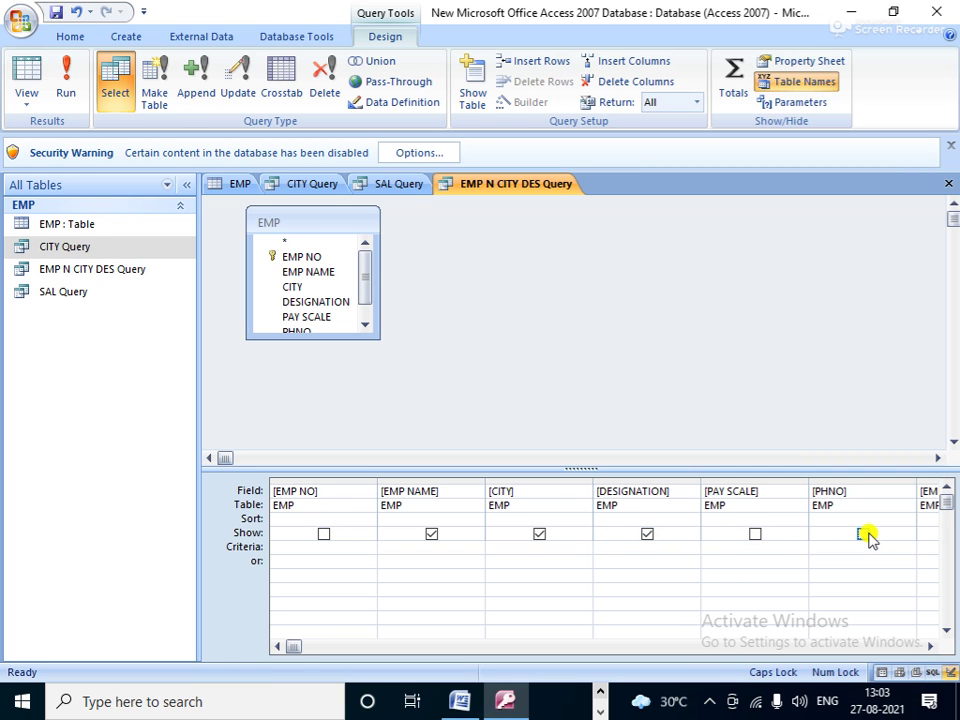
pyautogui.click(65, 72)
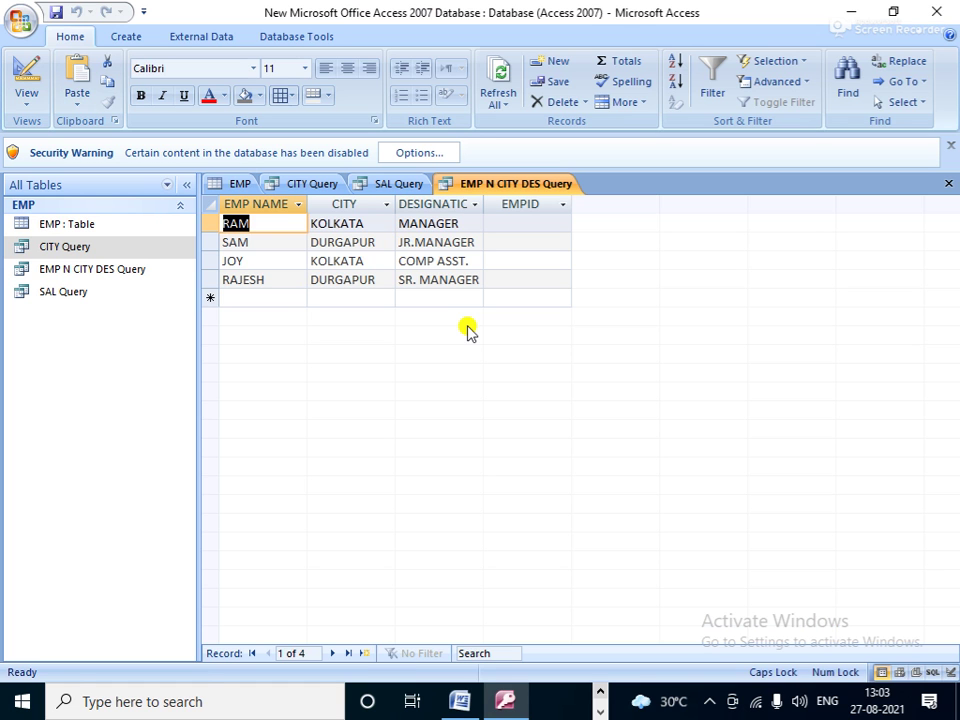
pyautogui.click(240, 184)
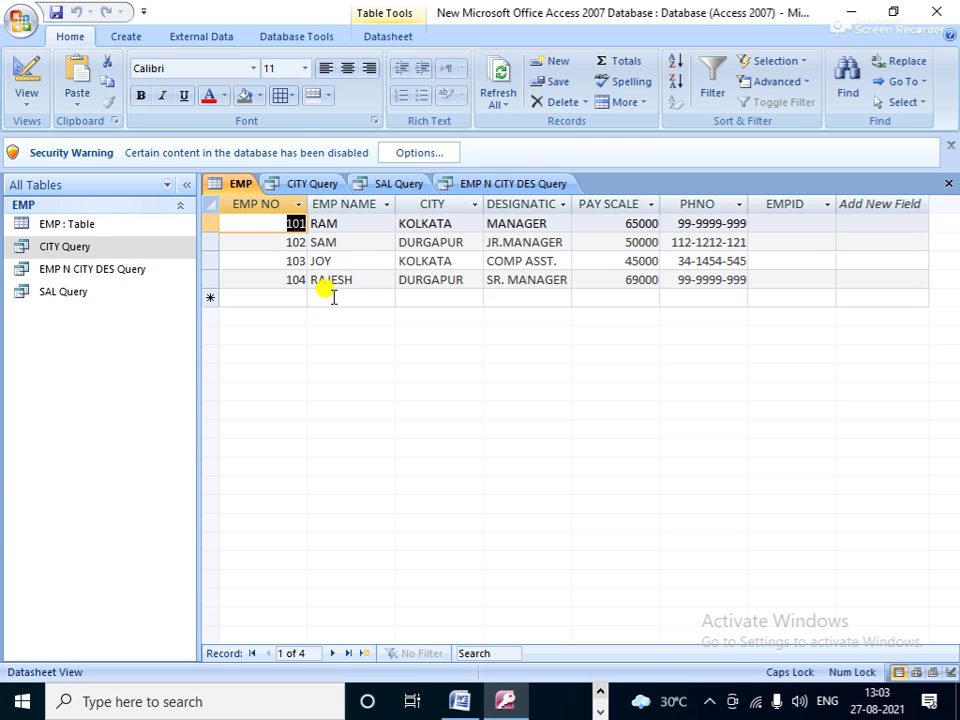
# Step: Build a Simple Query Wizard query of all EMP fields titled 'R ALPHABET Query', opened in design
pyautogui.click(127, 38)
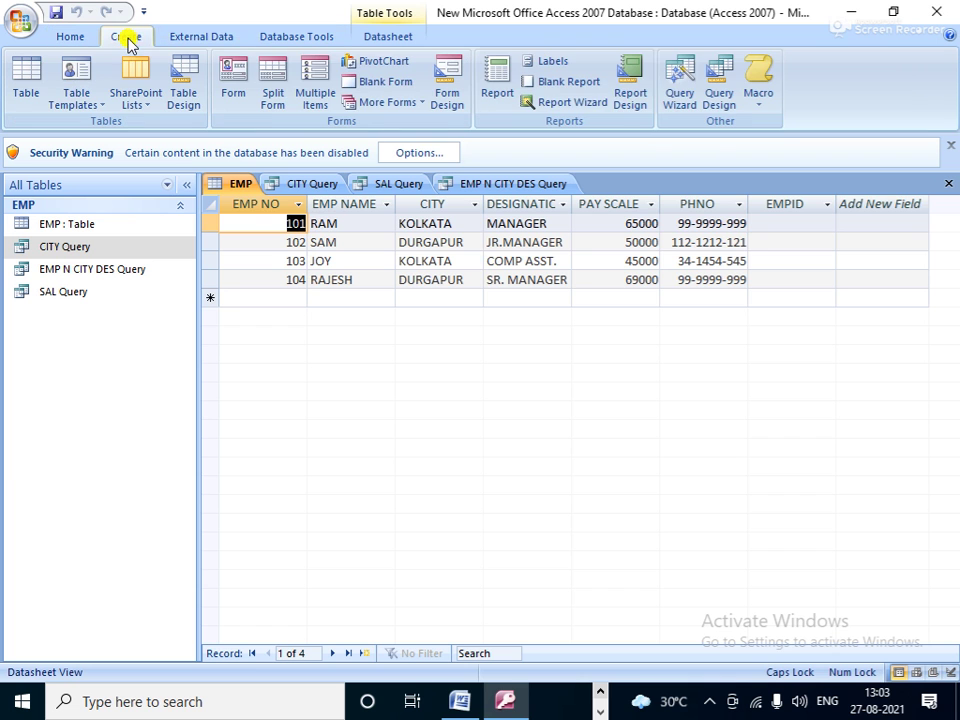
pyautogui.click(676, 75)
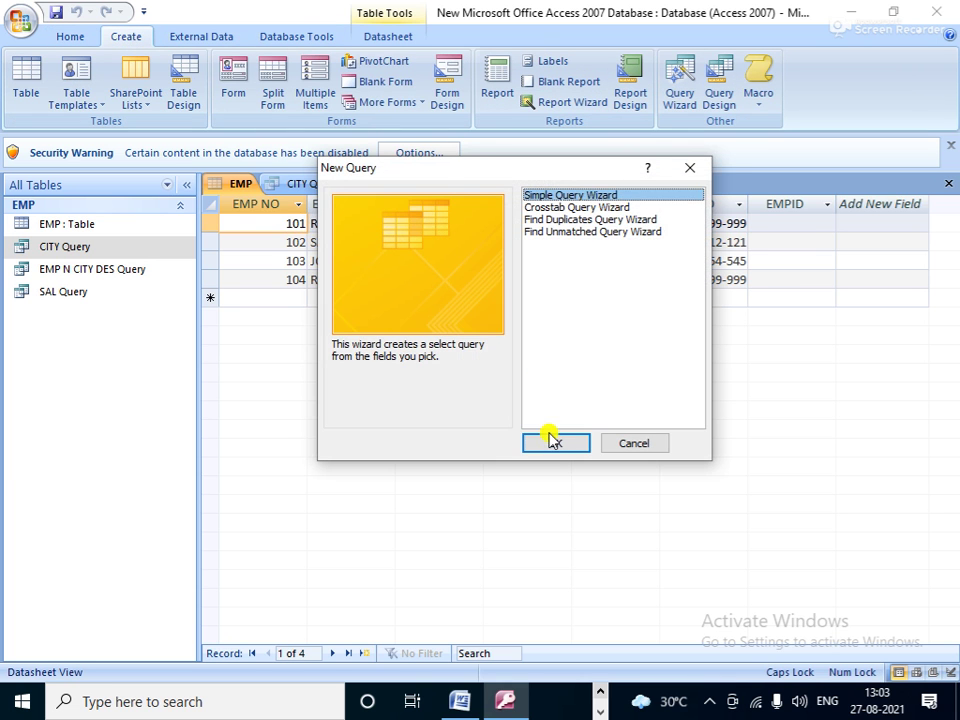
pyautogui.click(551, 438)
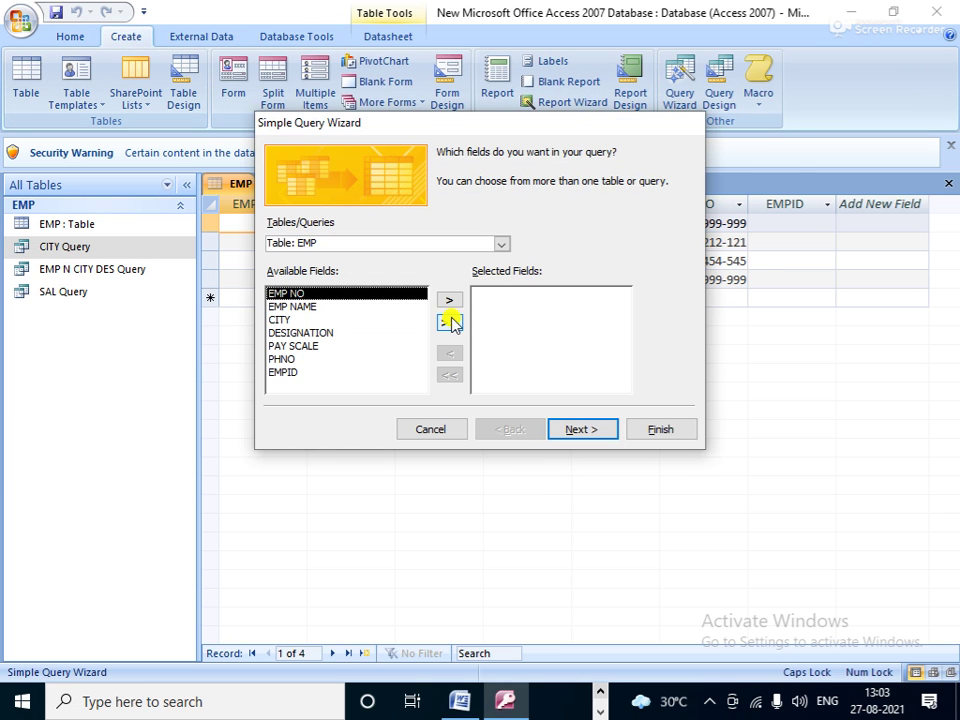
pyautogui.click(452, 324)
pyautogui.click(594, 432)
pyautogui.click(594, 432)
pyautogui.click(437, 329)
pyautogui.click(435, 172)
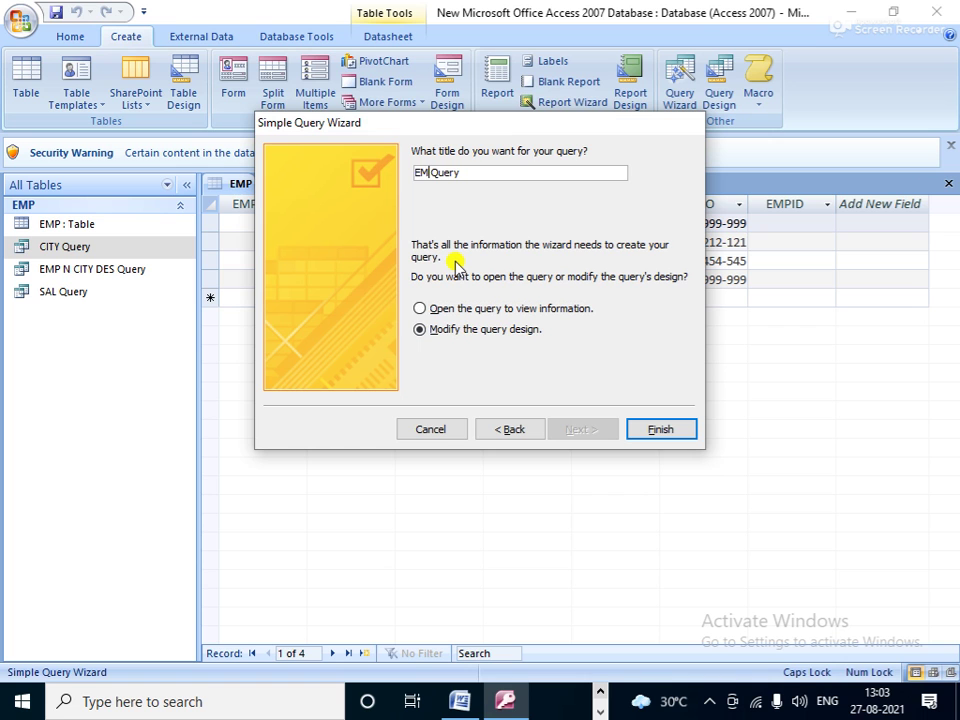
pyautogui.press('BackSpace')
pyautogui.press('BackSpace')
pyautogui.press('BackSpace')
pyautogui.write('R W')
pyautogui.press('BackSpace')
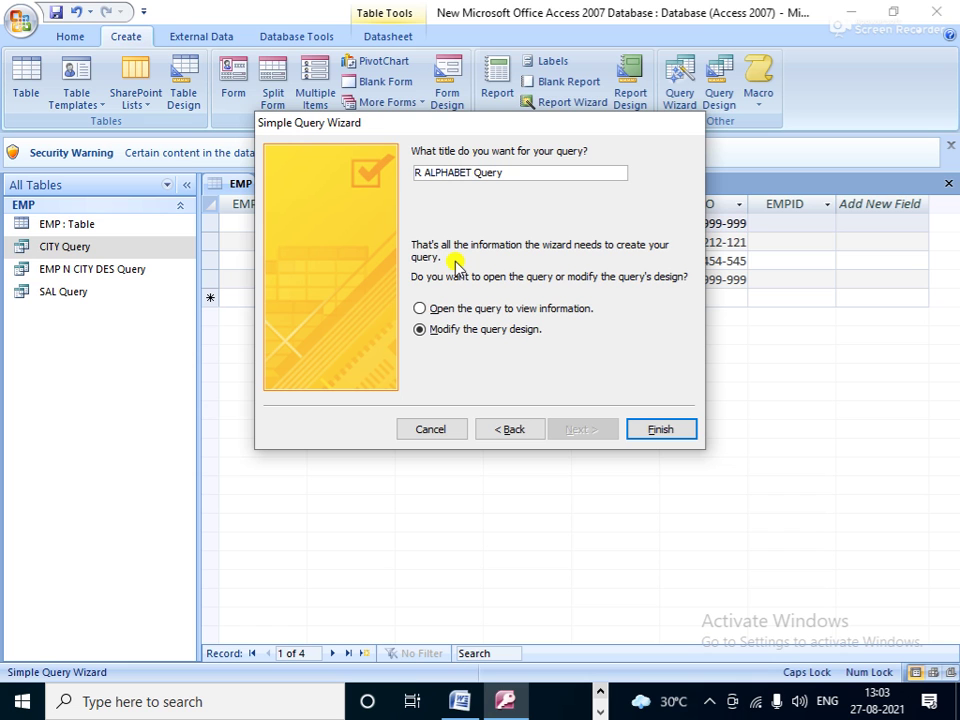
pyautogui.click(636, 429)
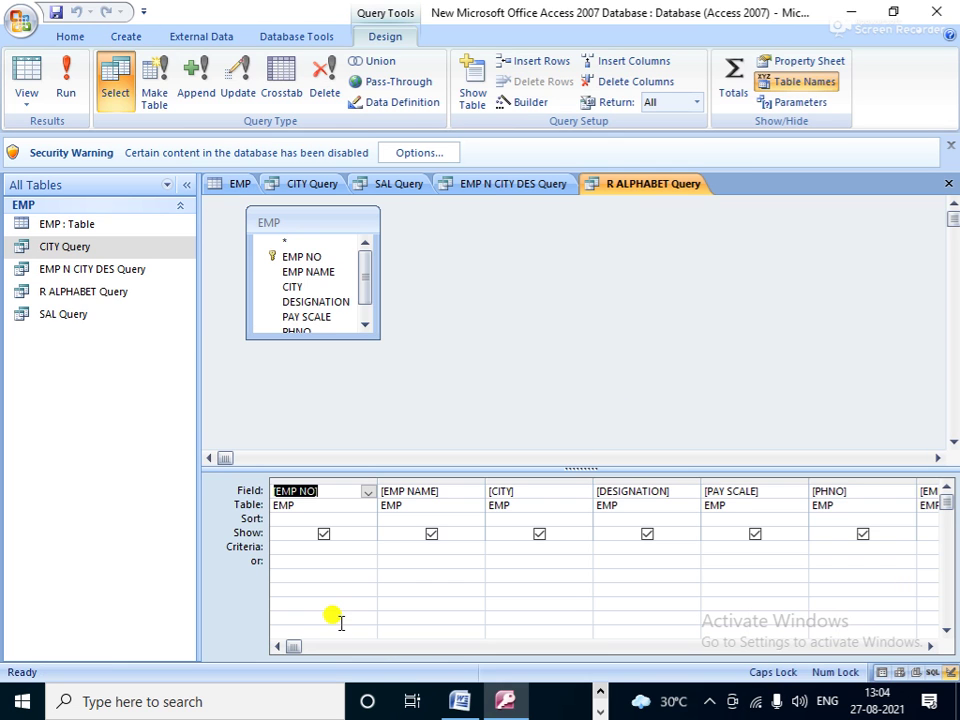
# Step: Use EMP NAME criterion 'R*', run to list employees 101 and 104, then return to EMP
pyautogui.click(386, 546)
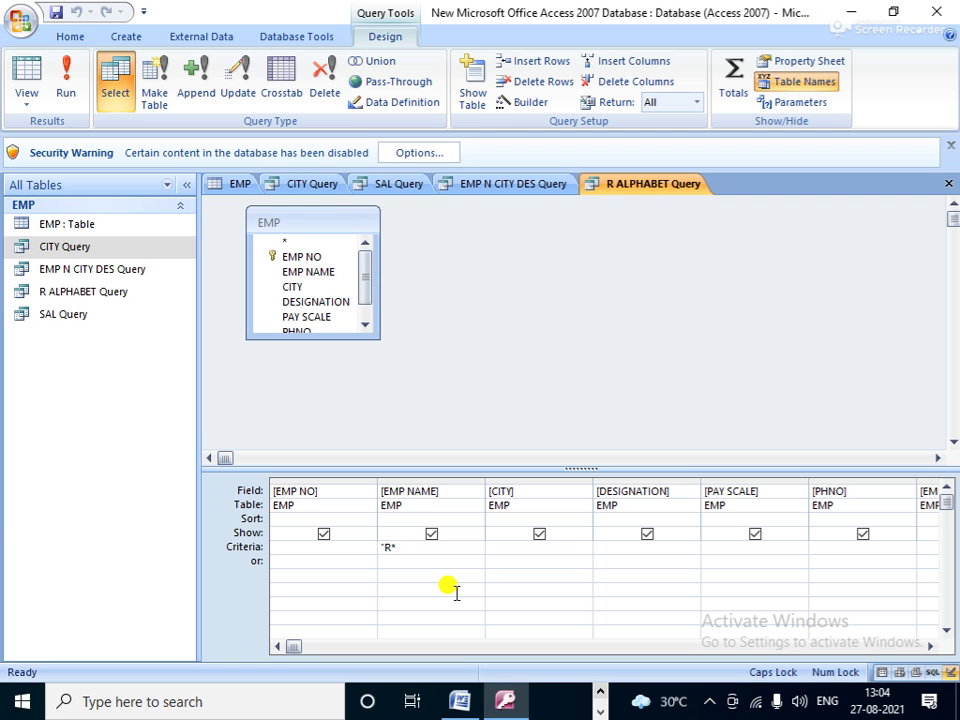
pyautogui.click(65, 80)
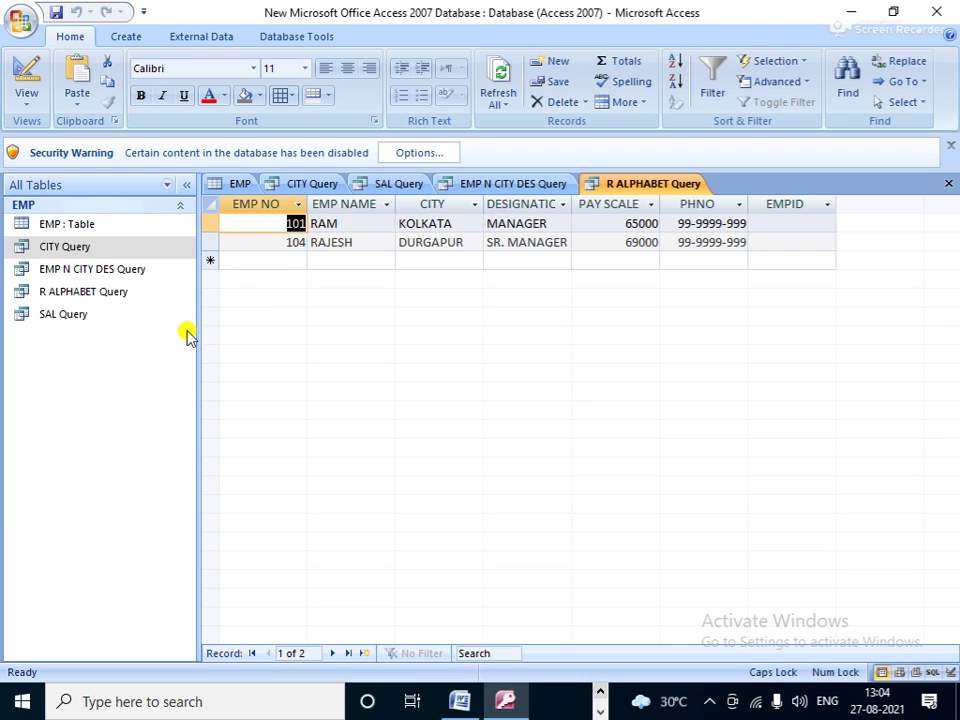
pyautogui.click(240, 187)
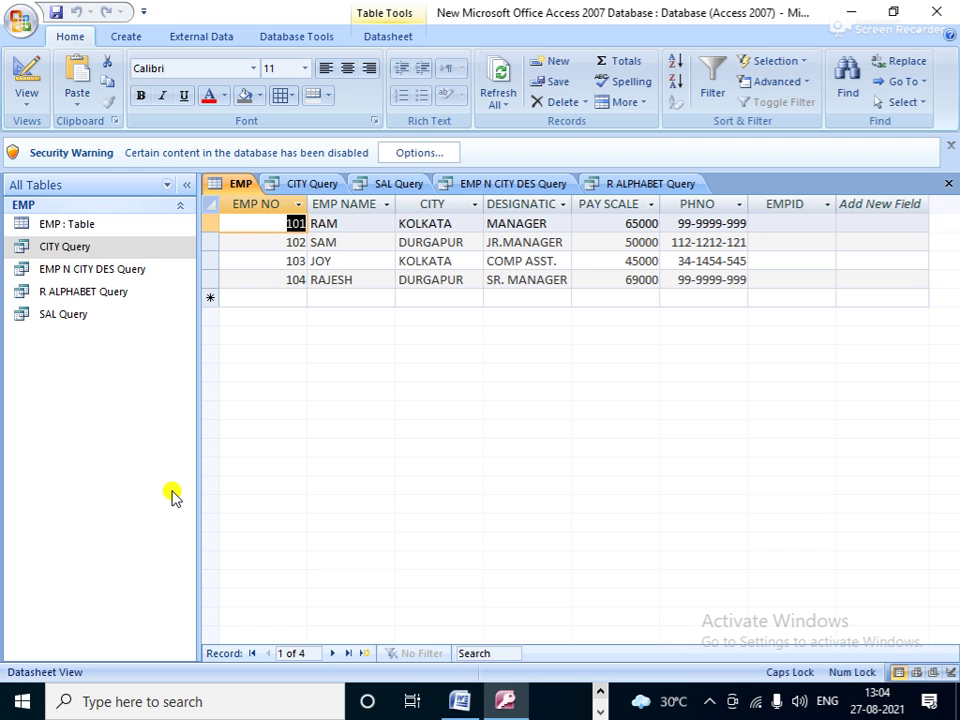
# Step: In SAL Query's design, add an or-criterion 'DURGAPUR*' on CITY and run it
pyautogui.rightClick(64, 314)
pyautogui.click(107, 345)
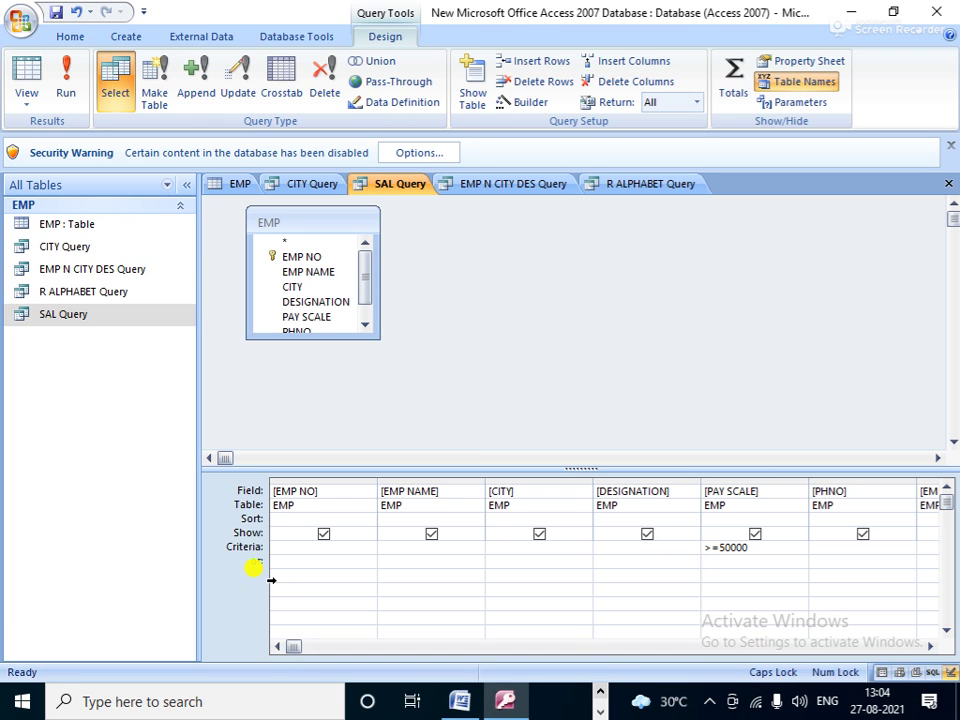
pyautogui.click(710, 547)
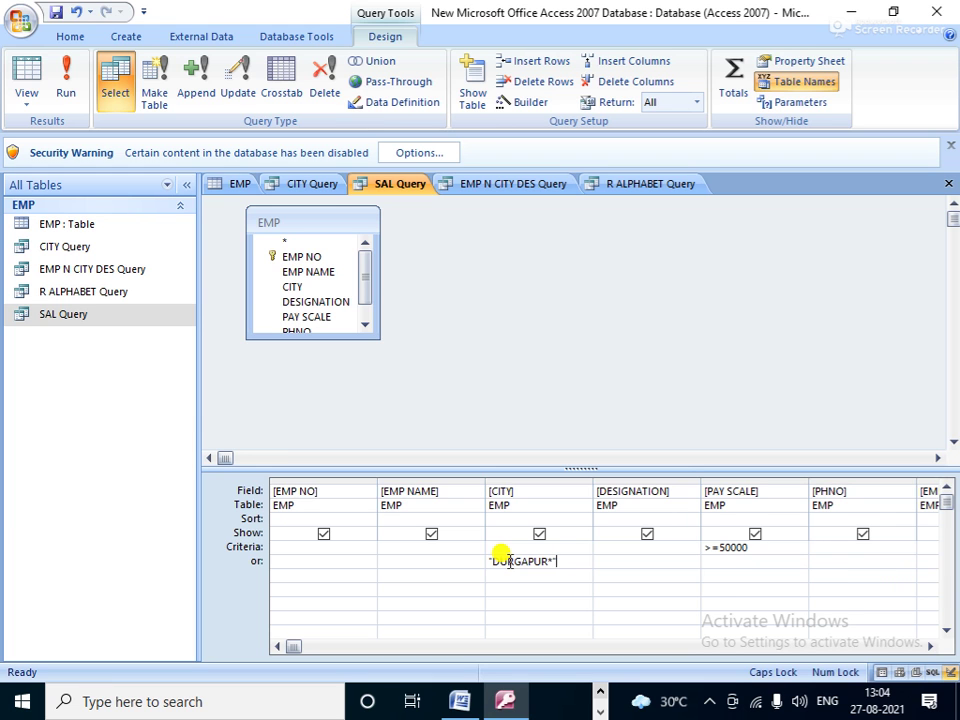
pyautogui.click(66, 85)
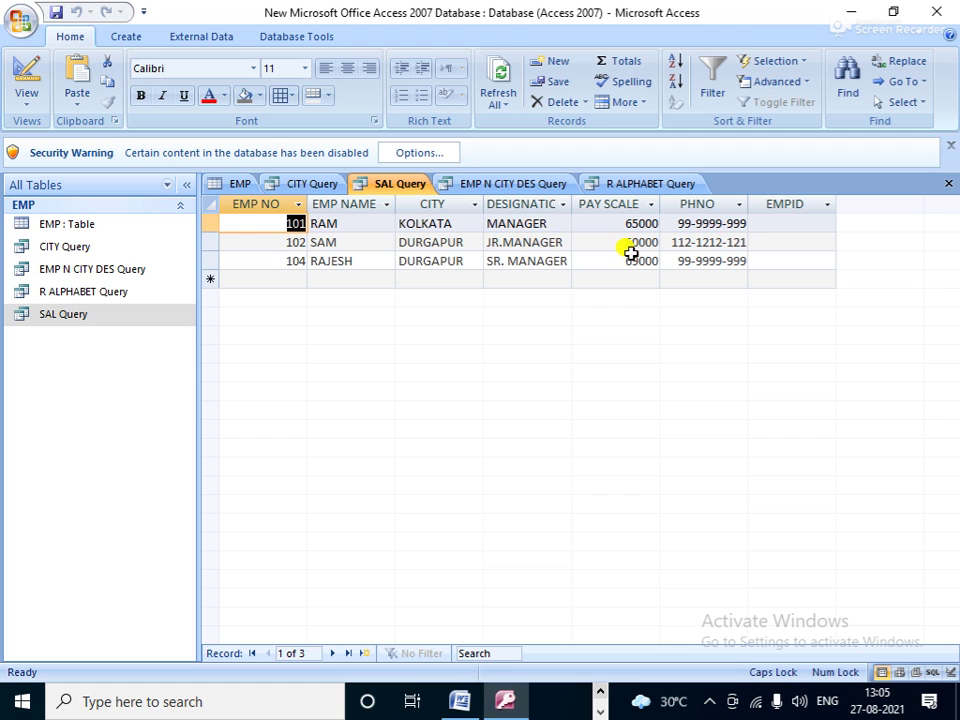
# Step: Review SAL Query's design, adjusting PAY SCALE criteria and DESIGNATION/PAY SCALE Show boxes, then return to EMP
pyautogui.doubleClick(88, 316)
pyautogui.rightClick(90, 316)
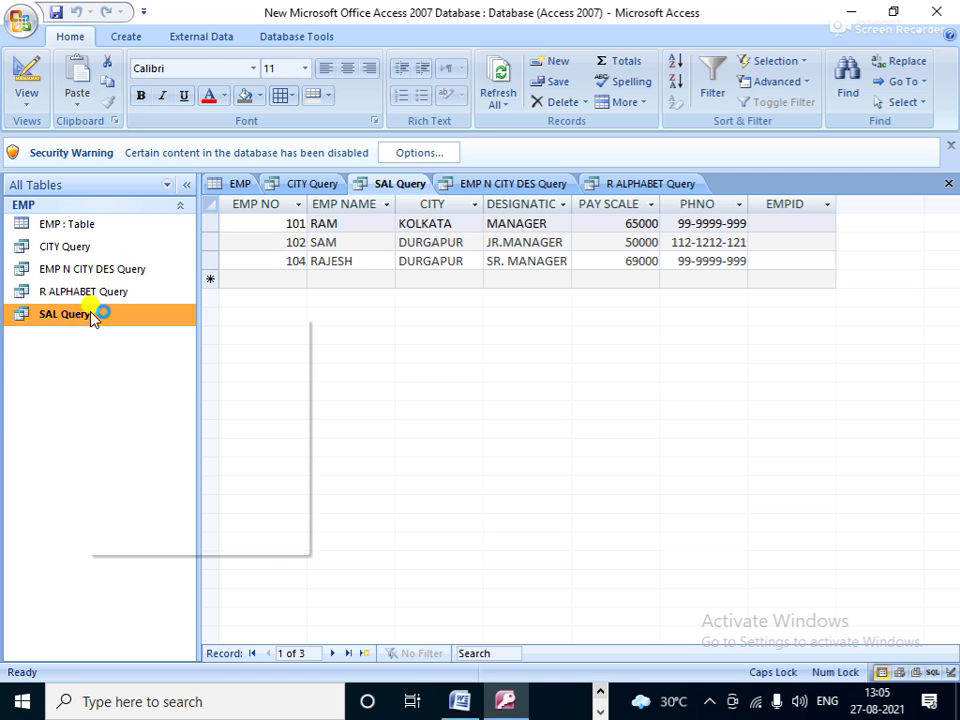
pyautogui.click(130, 347)
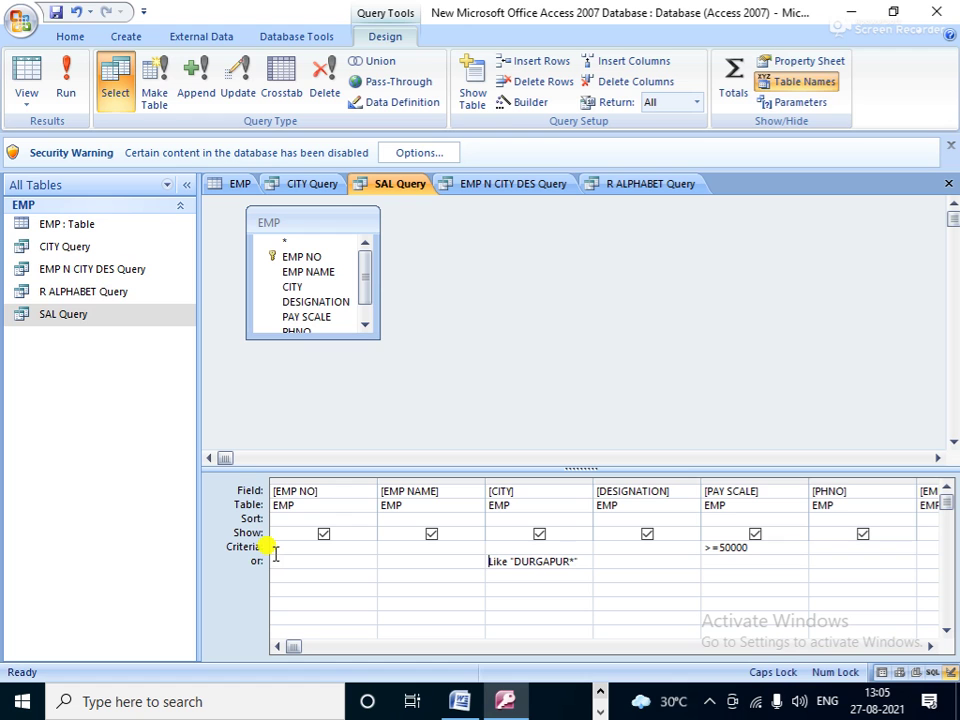
pyautogui.press('BackSpace')
pyautogui.click(647, 534)
pyautogui.click(752, 534)
pyautogui.click(229, 184)
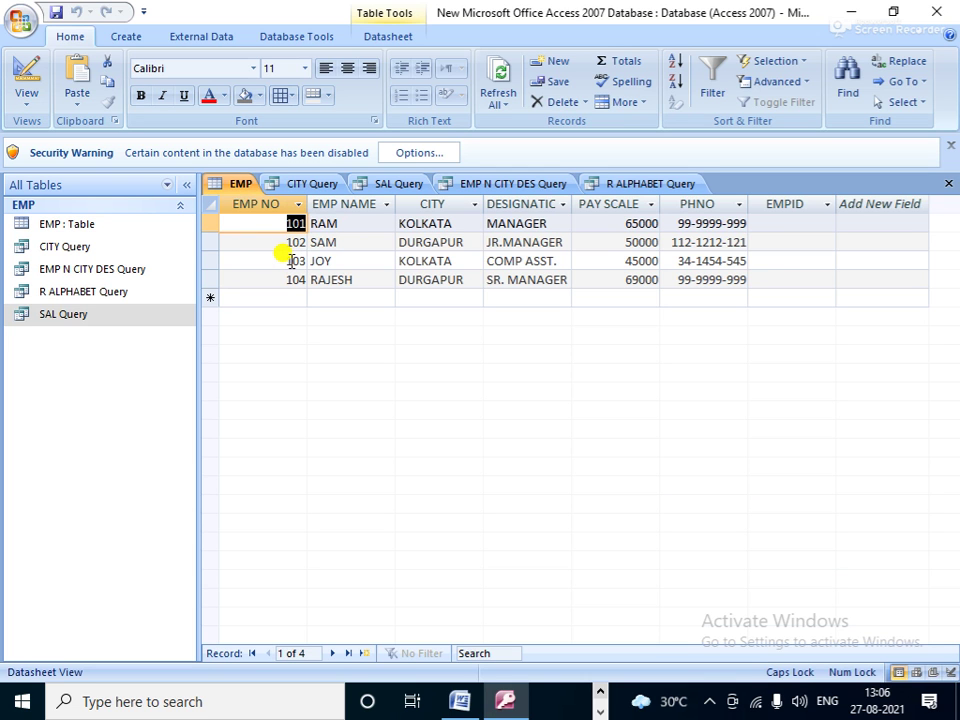
# Step: Build a Simple Query Wizard query of all seven EMP fields titled 'EMP103 Query', opened in design
pyautogui.click(128, 37)
pyautogui.click(681, 85)
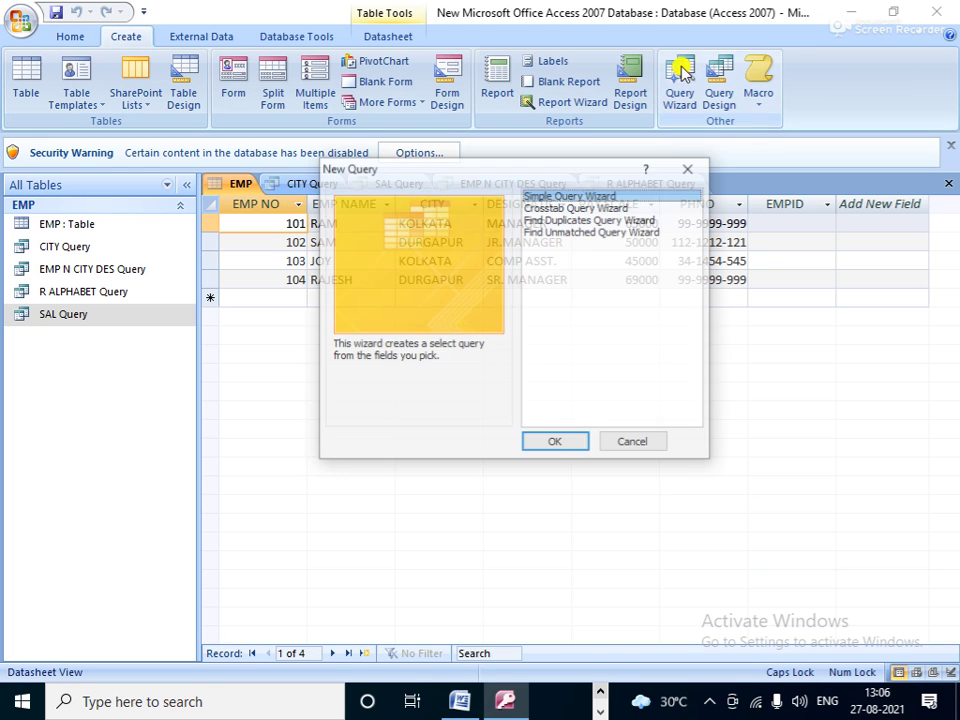
pyautogui.click(550, 442)
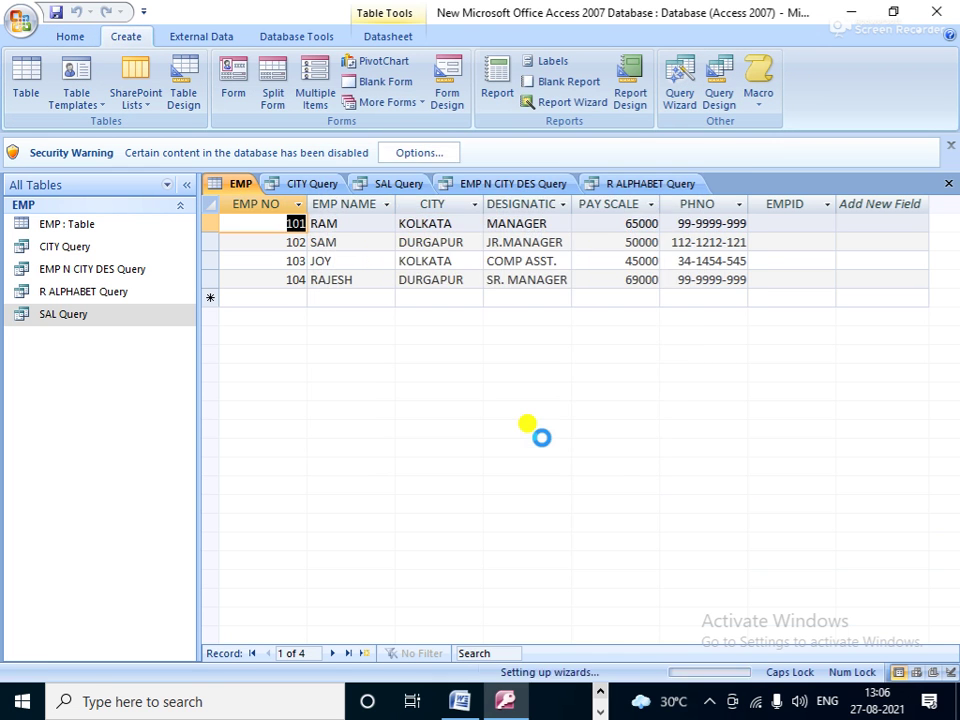
pyautogui.click(456, 323)
pyautogui.click(569, 431)
pyautogui.click(570, 430)
pyautogui.click(478, 331)
pyautogui.click(434, 173)
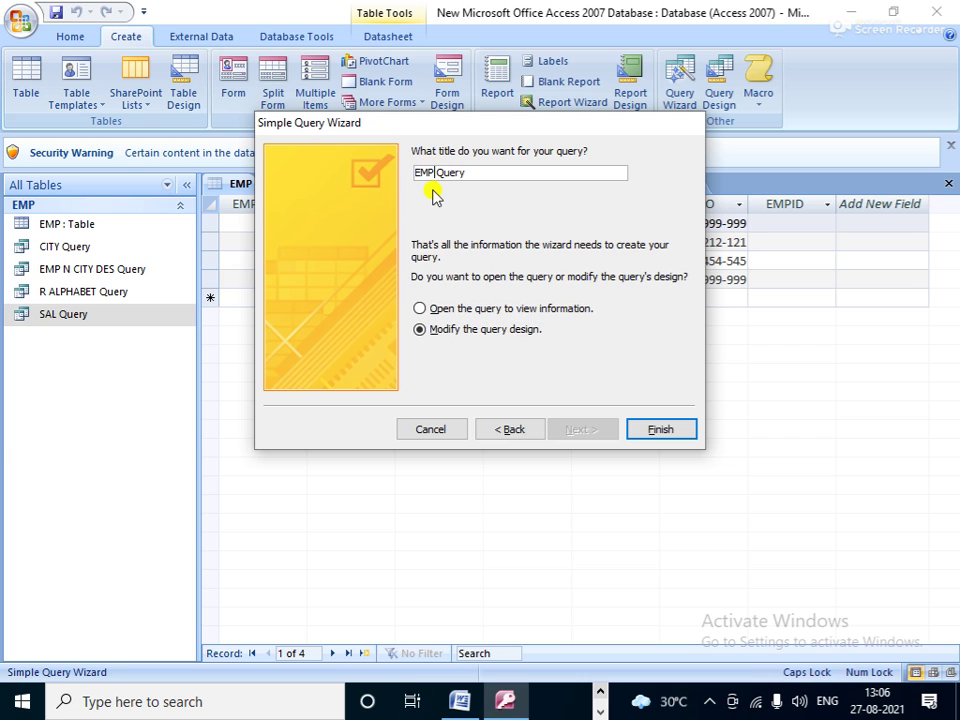
pyautogui.write('103')
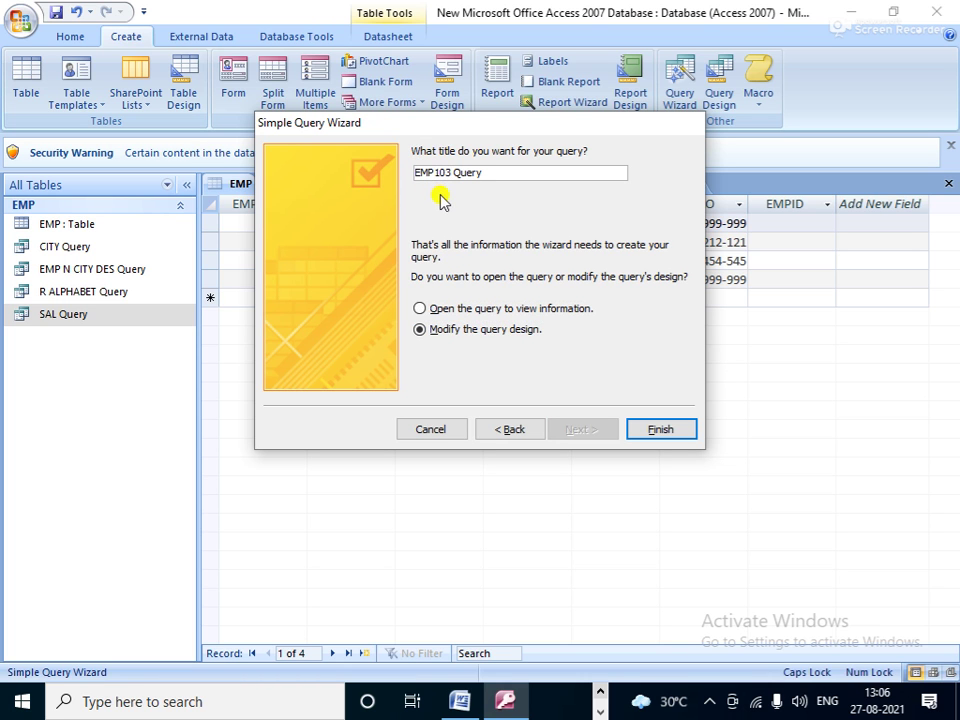
pyautogui.click(659, 430)
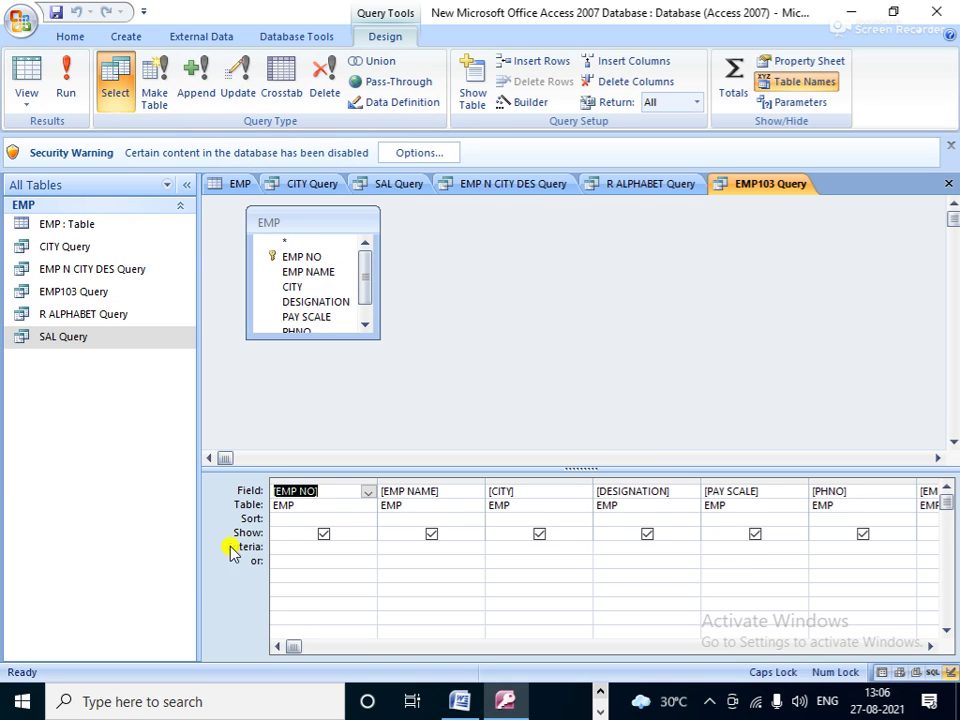
# Step: Set EMP NO criterion 103, run it to show one record, then return to EMP
pyautogui.click(298, 547)
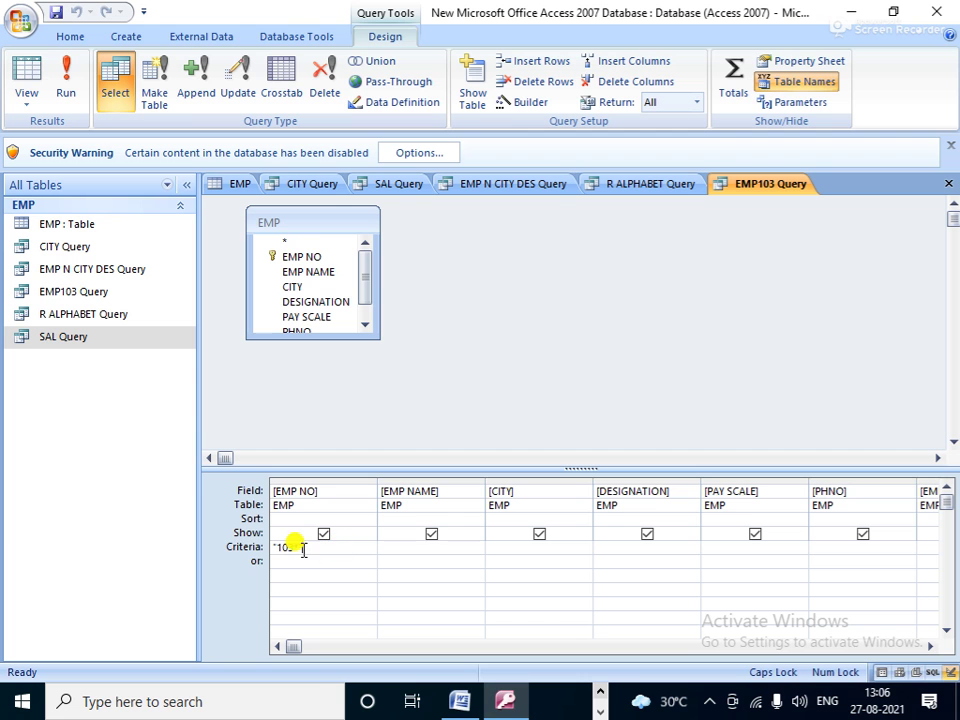
pyautogui.click(78, 63)
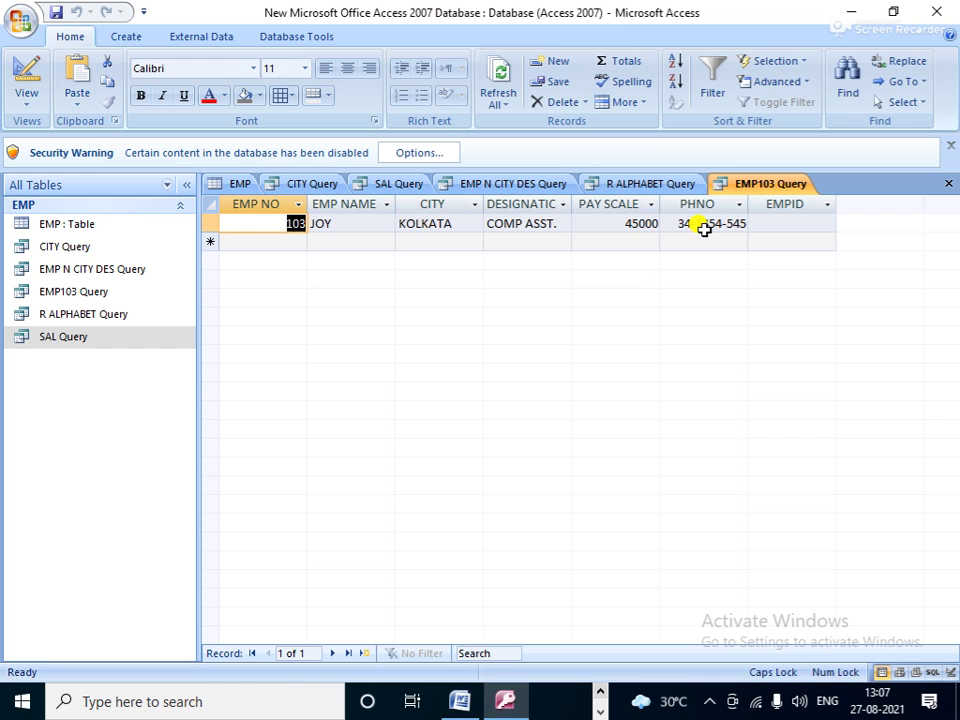
pyautogui.click(233, 185)
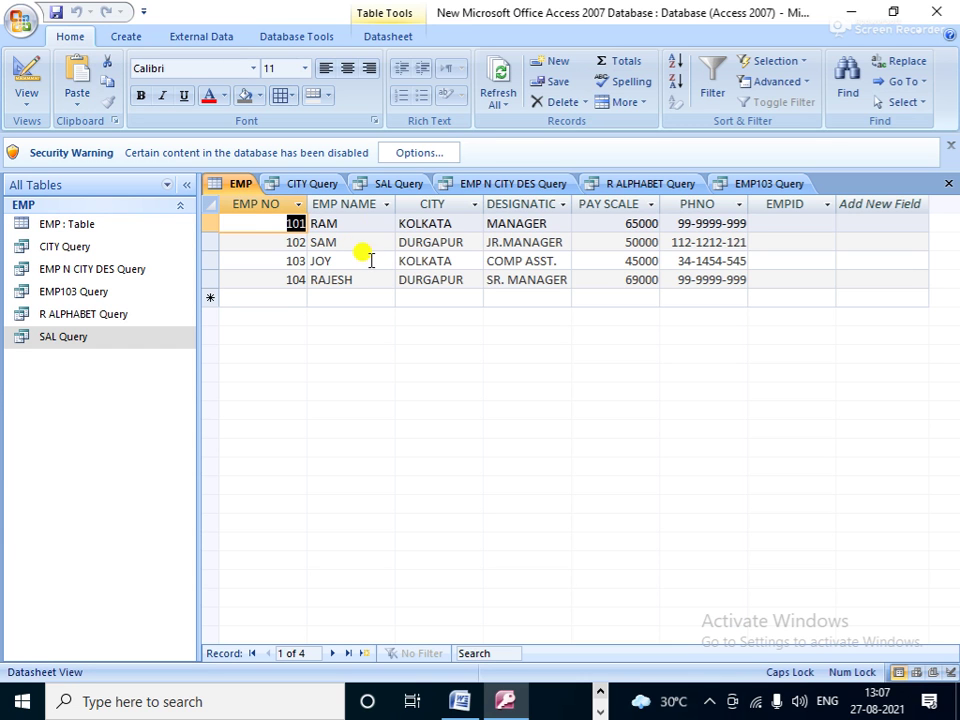
pyautogui.click(125, 36)
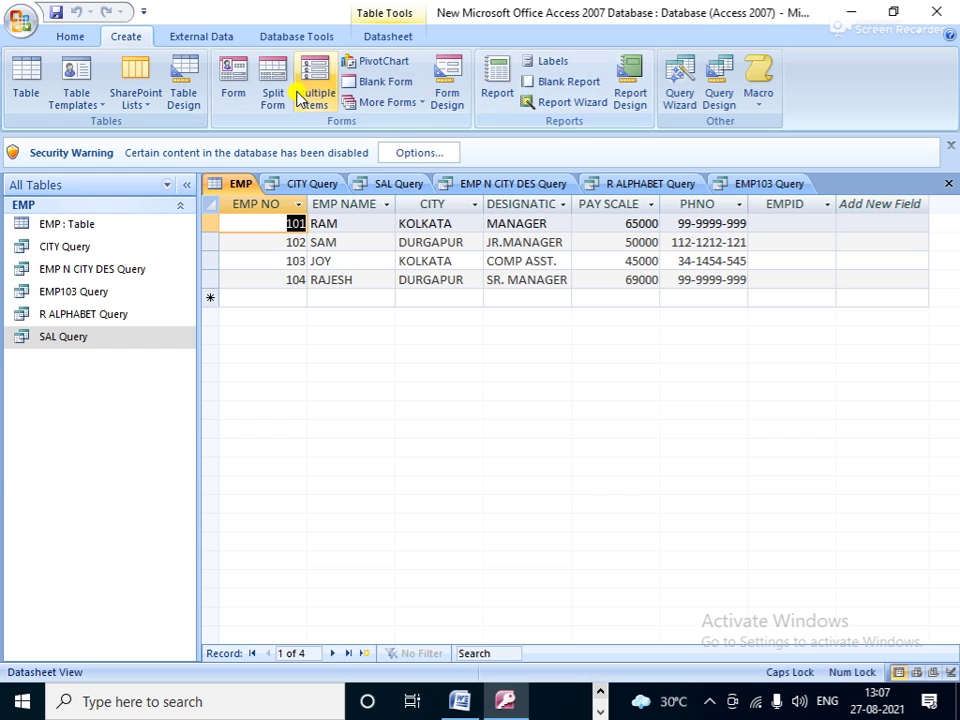
# Step: Start the Form Wizard from More Forms, choose Table: EMP and add all seven fields
pyautogui.click(418, 104)
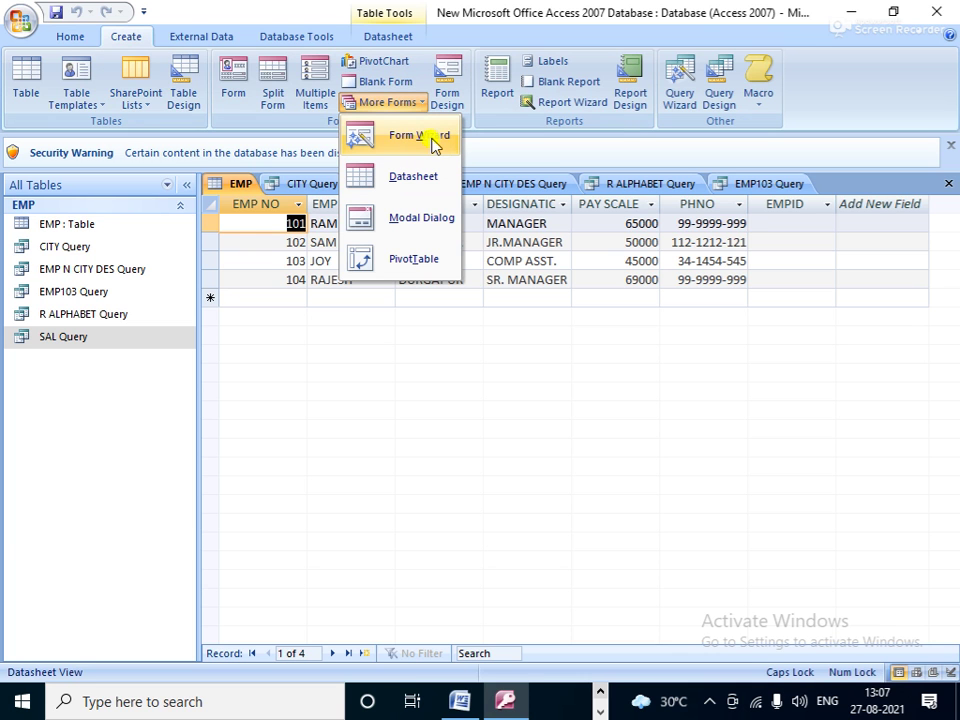
pyautogui.click(432, 146)
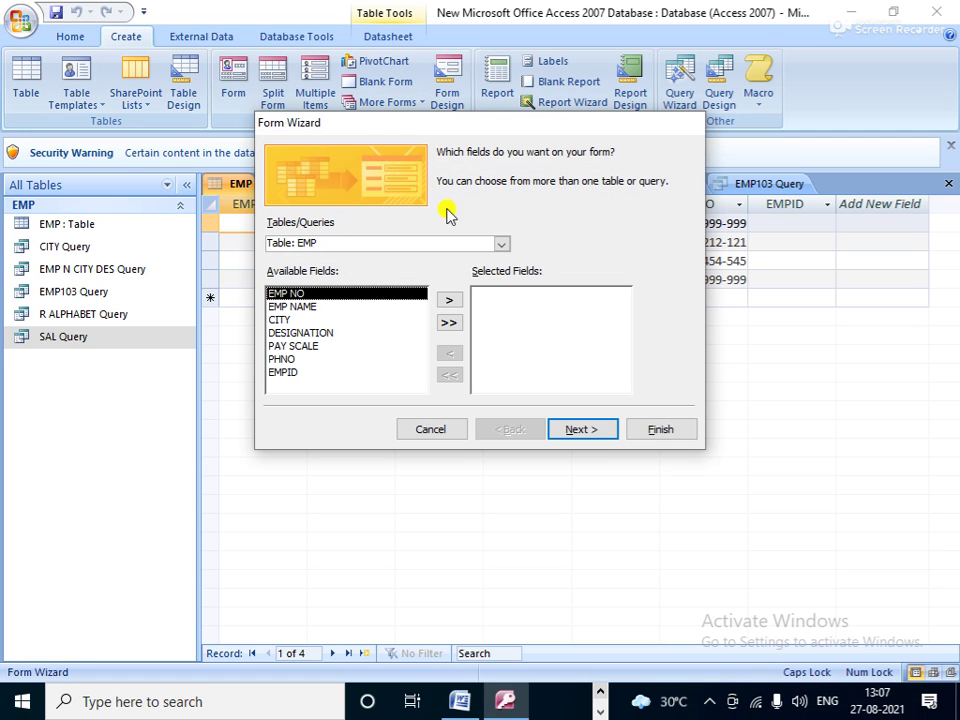
pyautogui.click(502, 243)
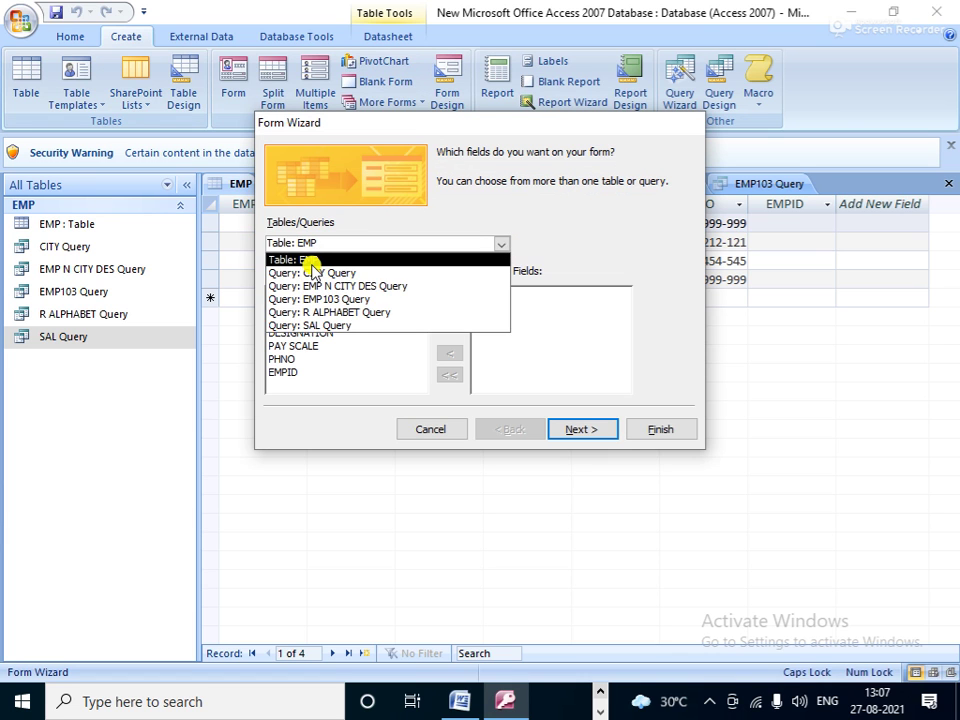
pyautogui.click(313, 260)
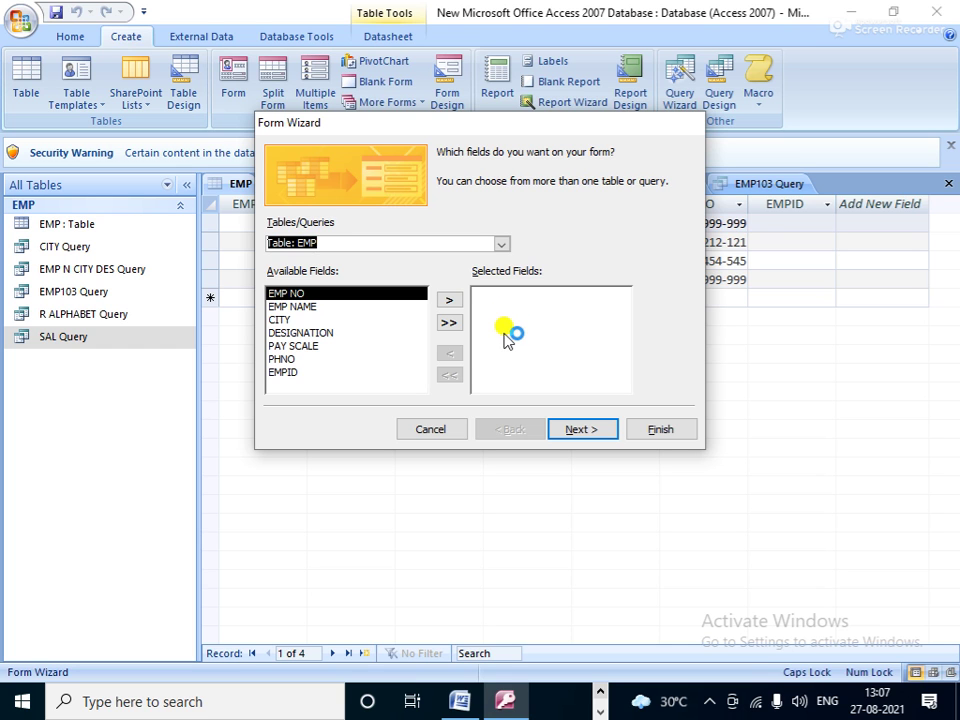
pyautogui.click(449, 324)
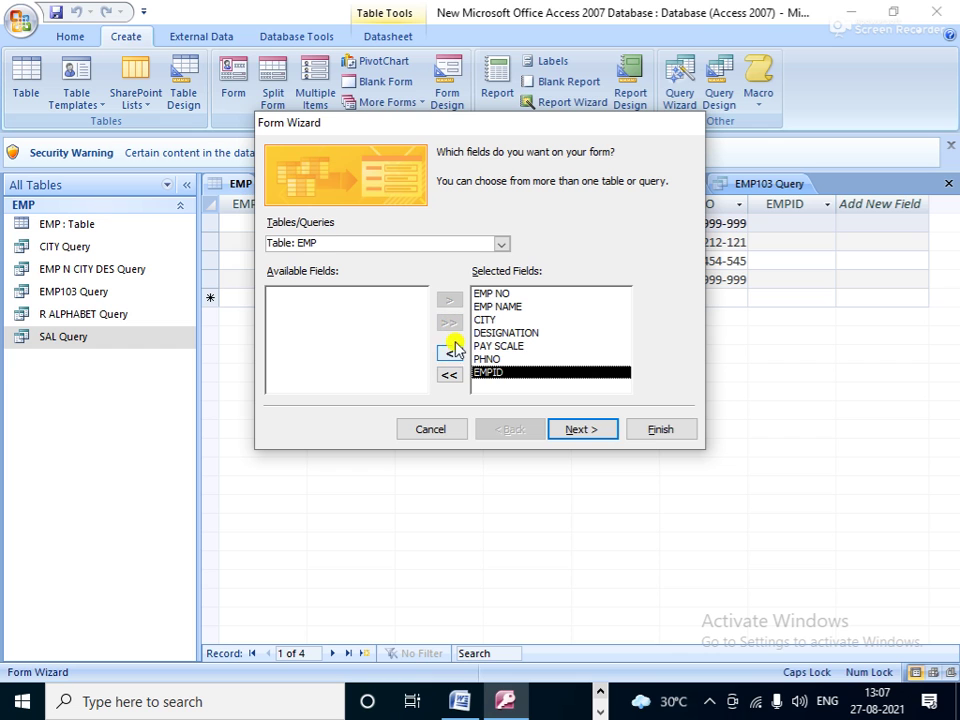
pyautogui.click(588, 429)
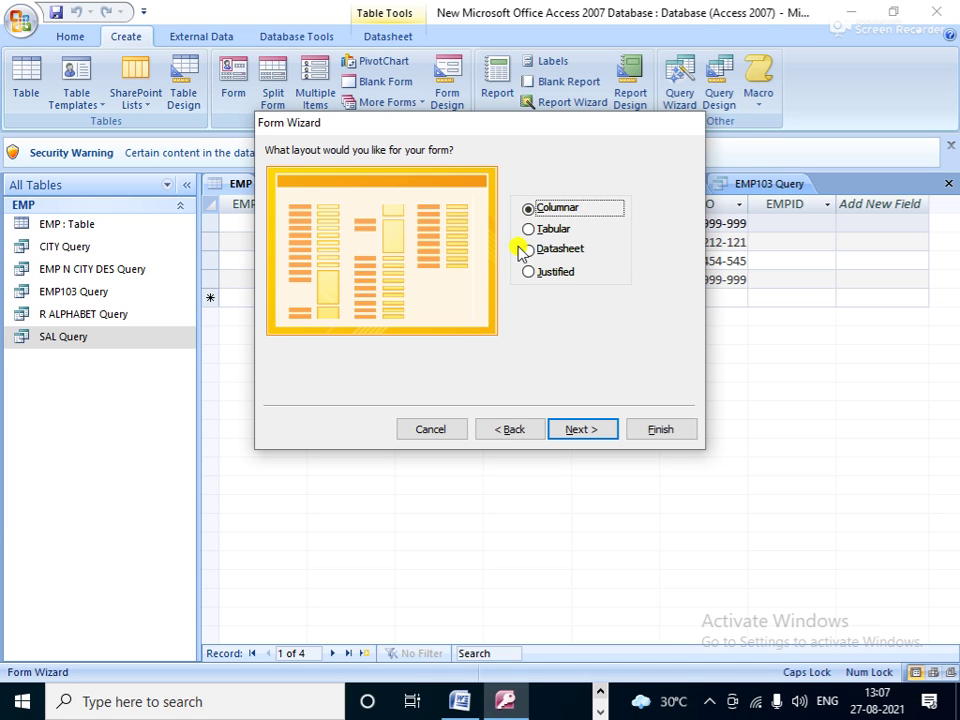
# Step: After comparing Columnar, Datasheet and Justified, pick the Tabular layout for the form
pyautogui.click(551, 229)
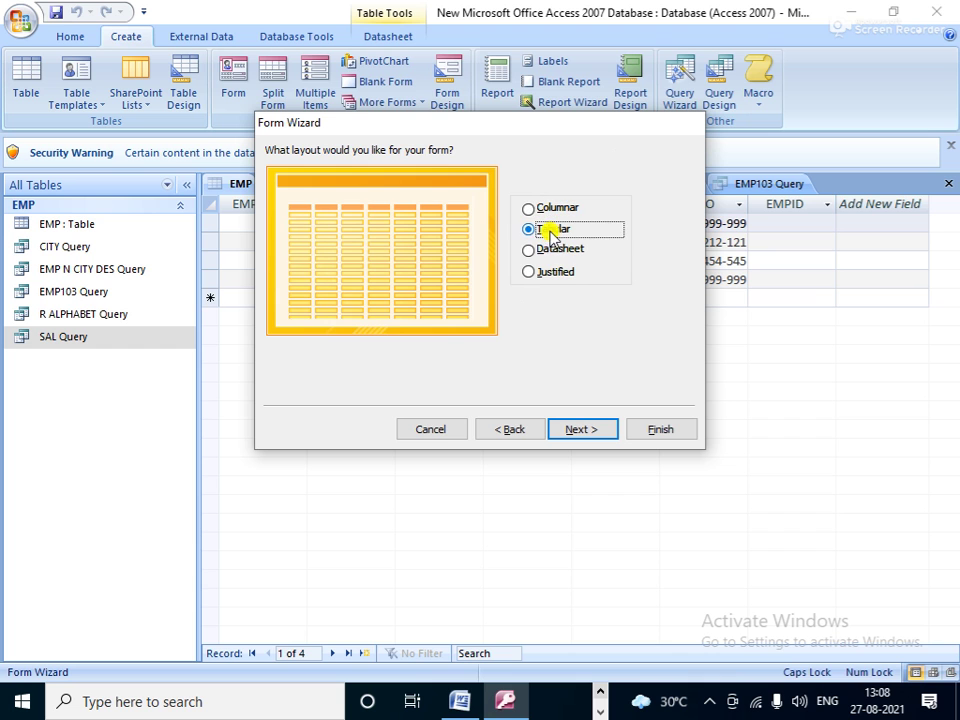
pyautogui.click(563, 252)
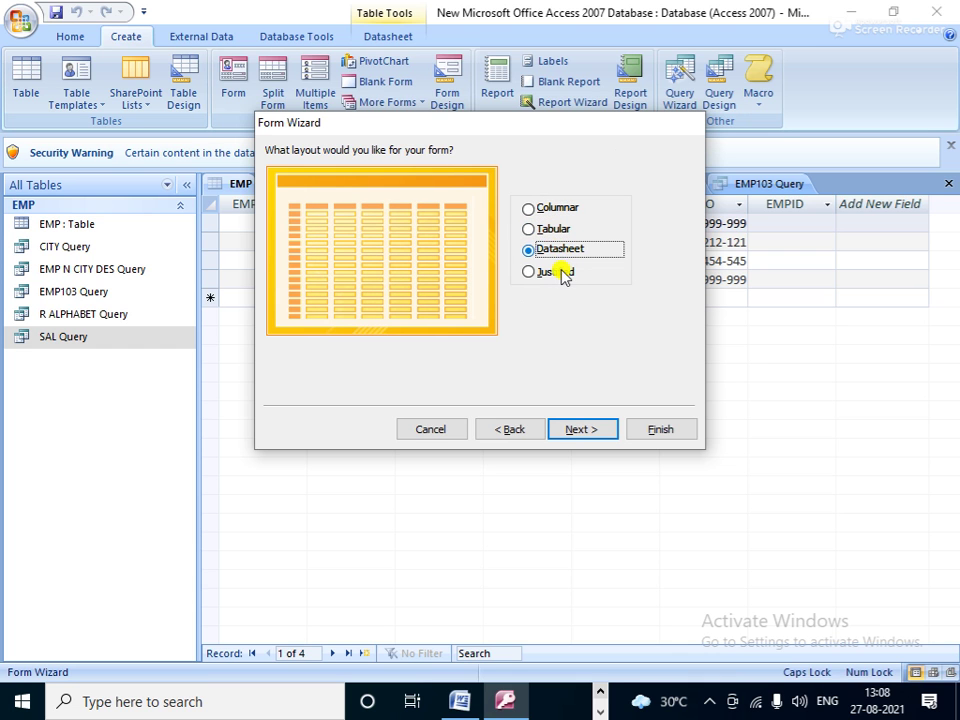
pyautogui.click(560, 273)
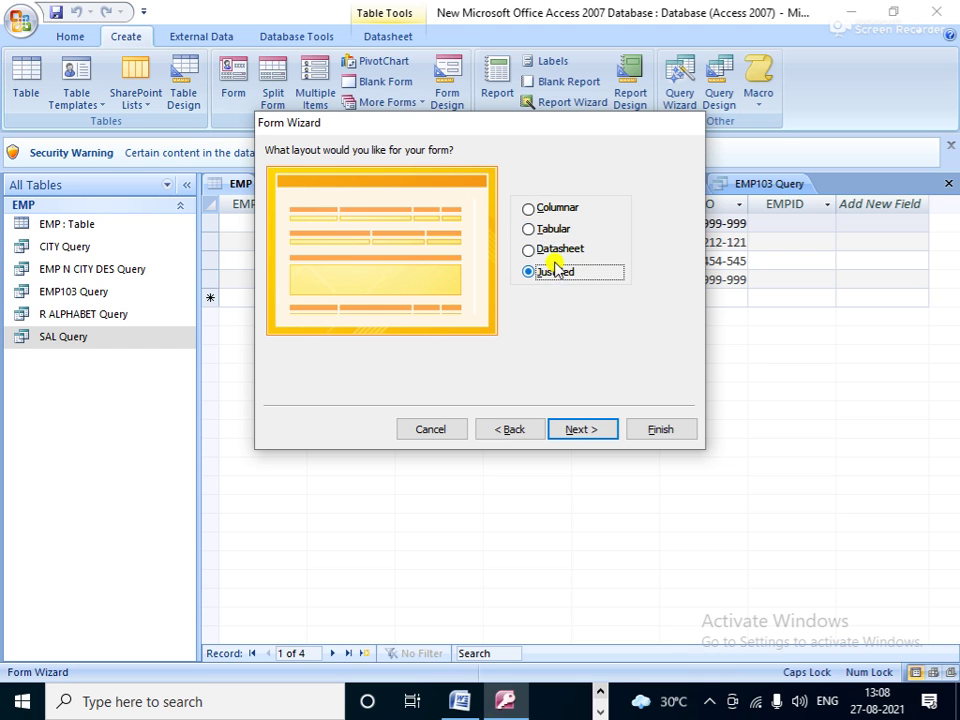
pyautogui.click(553, 256)
pyautogui.click(541, 229)
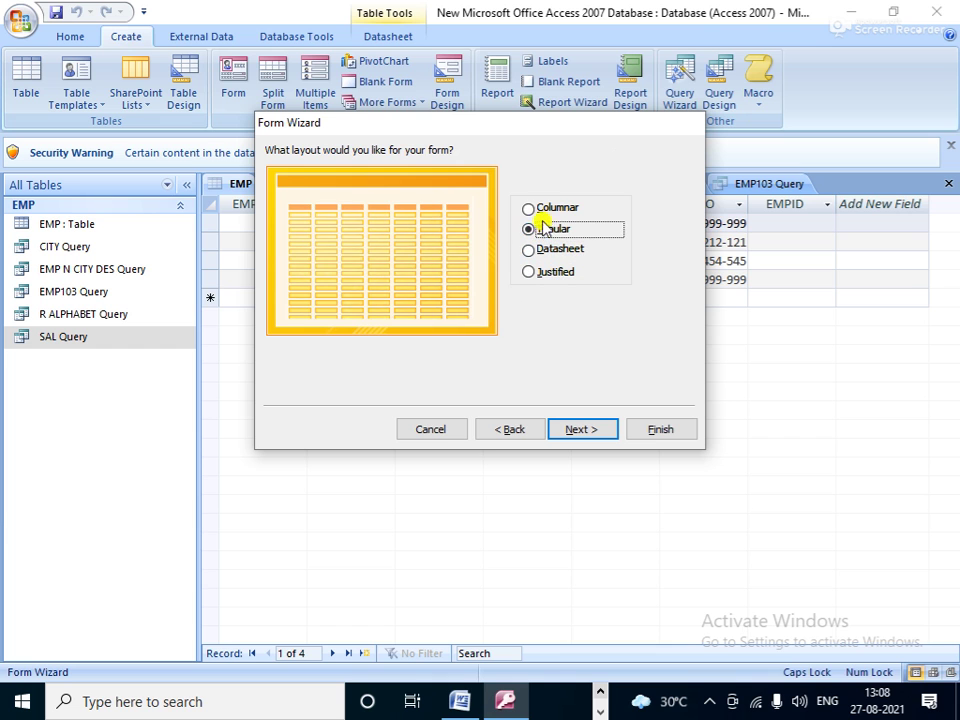
pyautogui.click(545, 212)
pyautogui.click(552, 231)
pyautogui.click(552, 212)
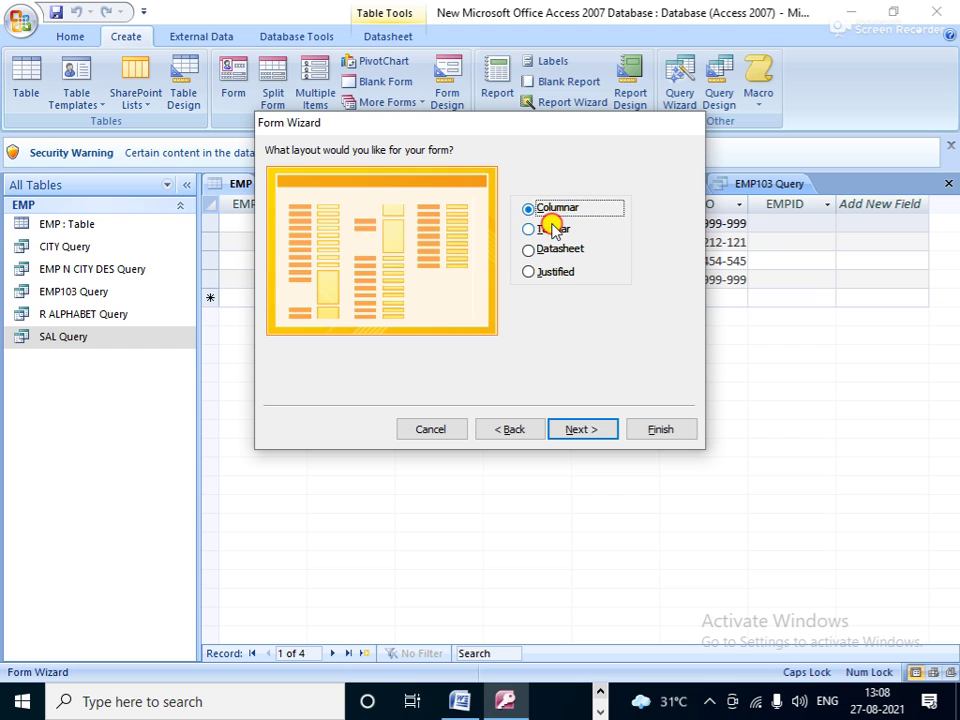
pyautogui.click(552, 229)
pyautogui.click(558, 251)
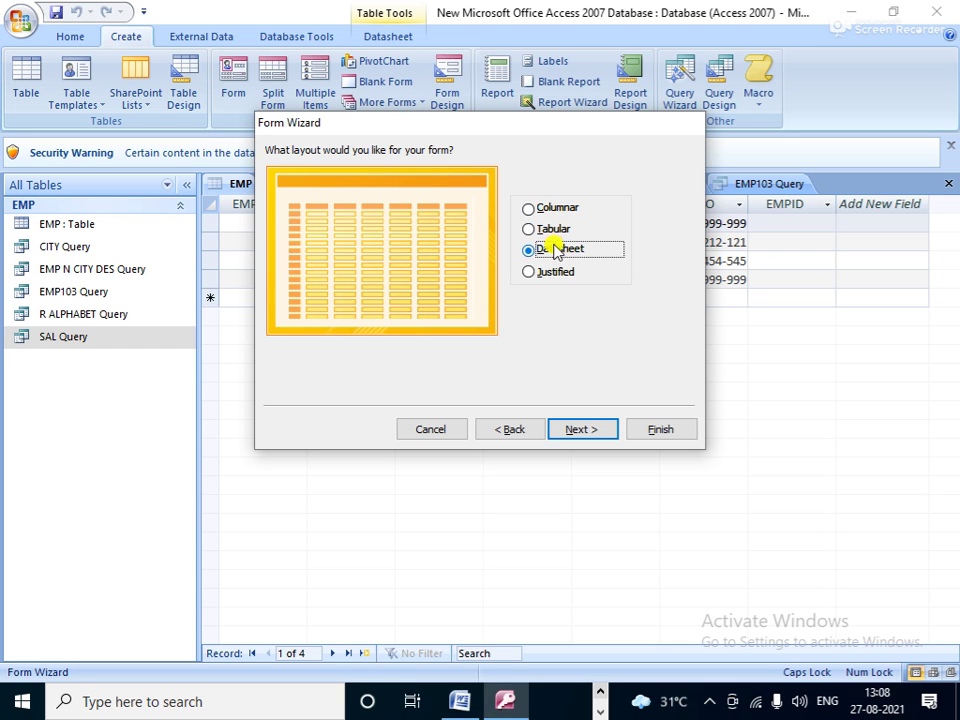
pyautogui.click(551, 232)
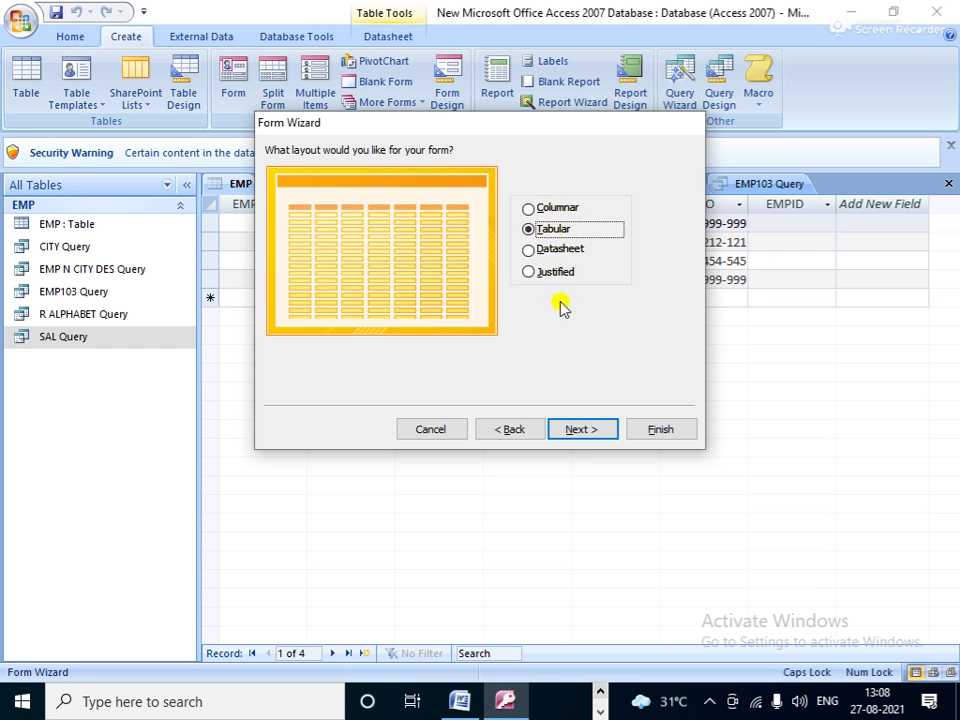
pyautogui.click(578, 432)
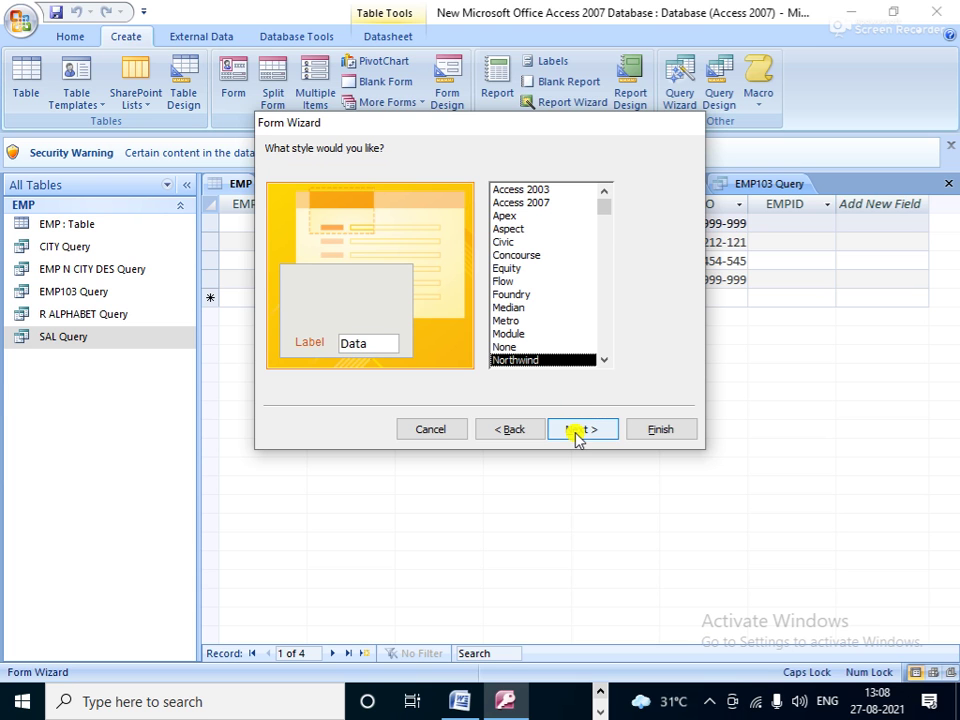
# Step: After previewing Concourse, Module, Office, Technic, Paper, Origin and Opulent, apply the Trek style
pyautogui.click(519, 256)
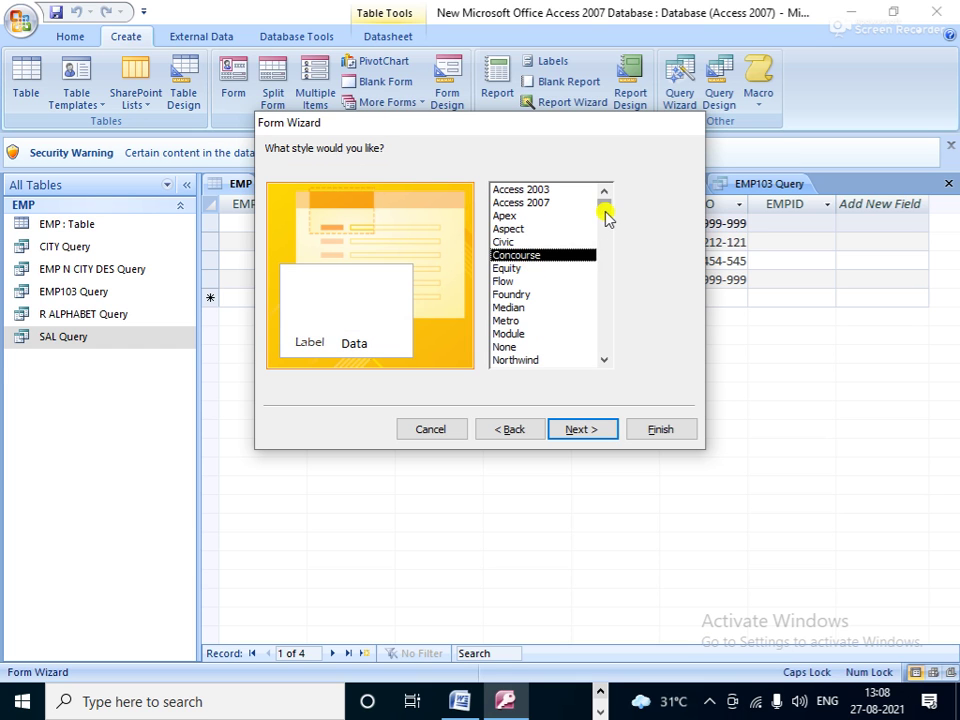
pyautogui.moveTo(607, 219); pyautogui.dragTo(602, 249)
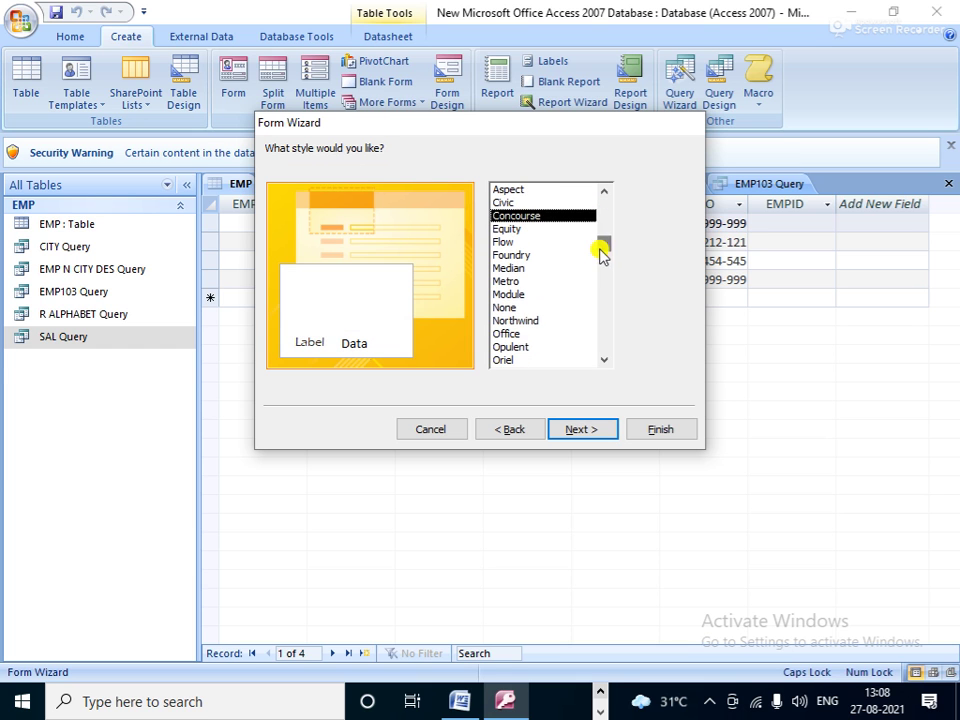
pyautogui.click(509, 296)
pyautogui.click(522, 333)
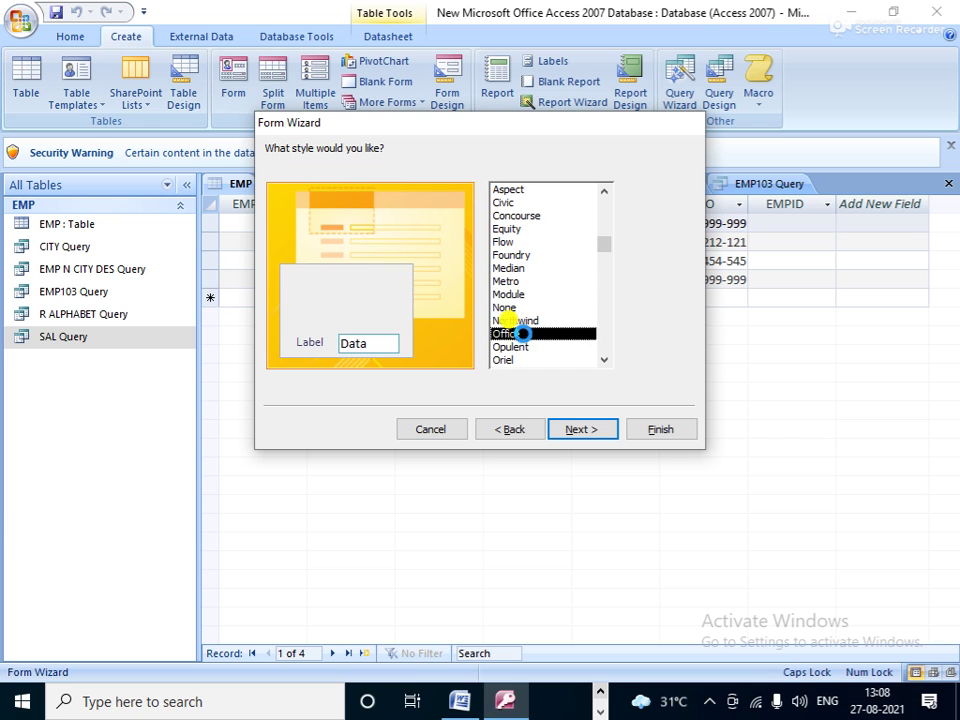
pyautogui.moveTo(605, 250); pyautogui.dragTo(606, 313)
pyautogui.click(500, 346)
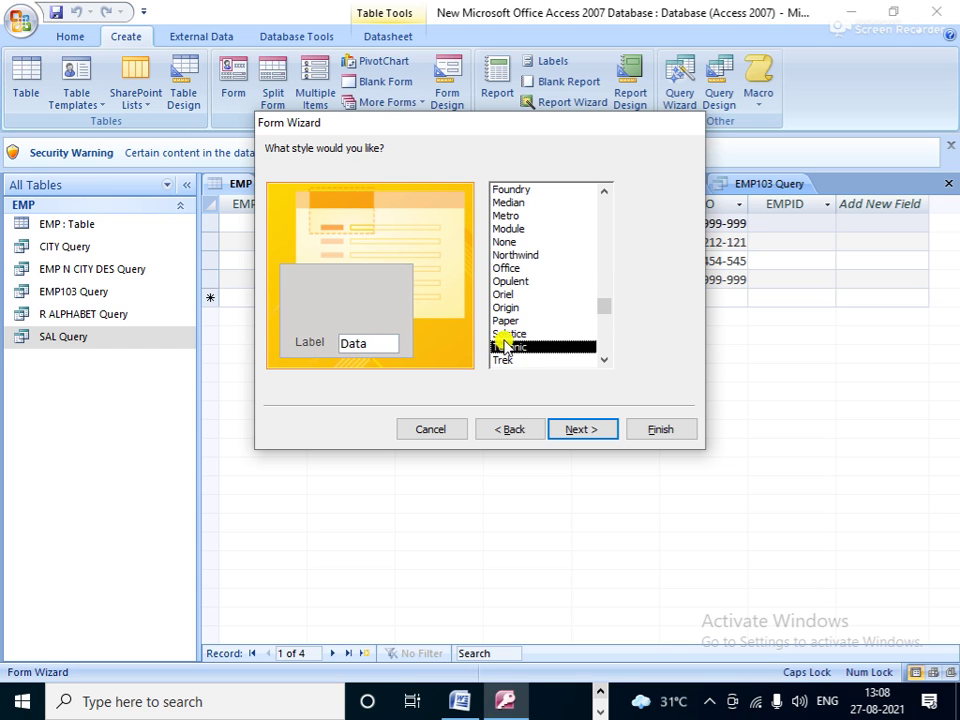
pyautogui.click(503, 320)
pyautogui.click(505, 308)
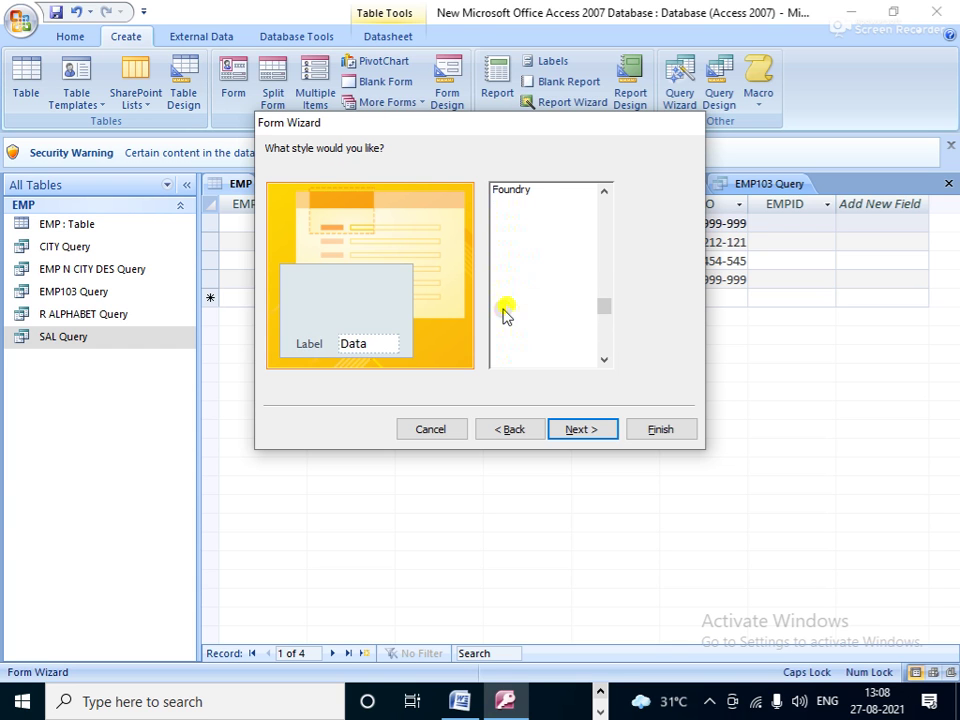
pyautogui.click(506, 283)
pyautogui.click(506, 360)
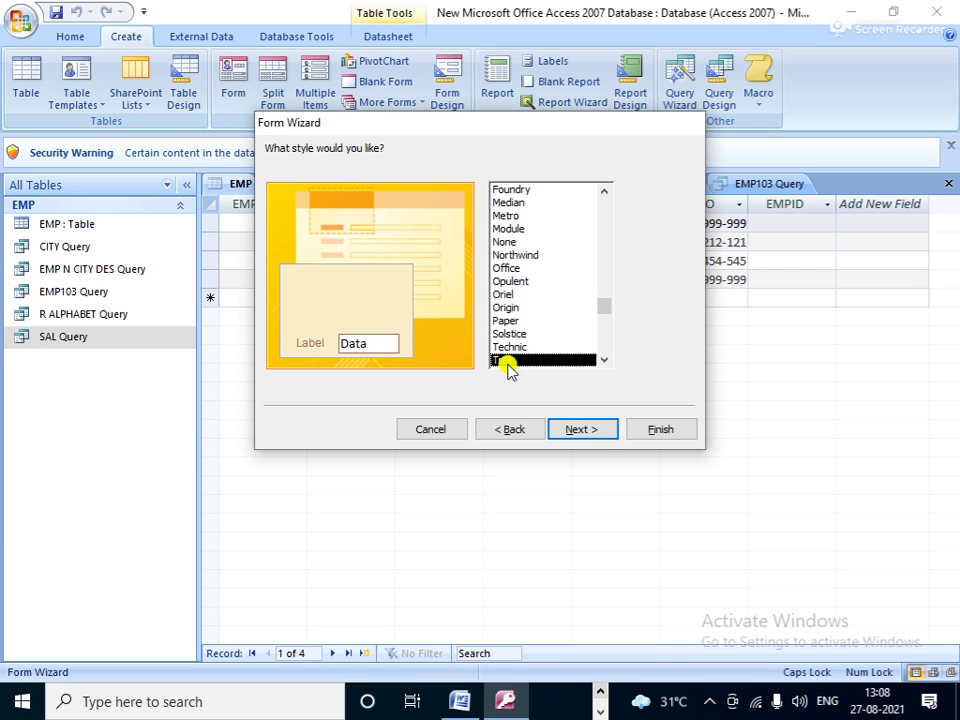
pyautogui.click(590, 429)
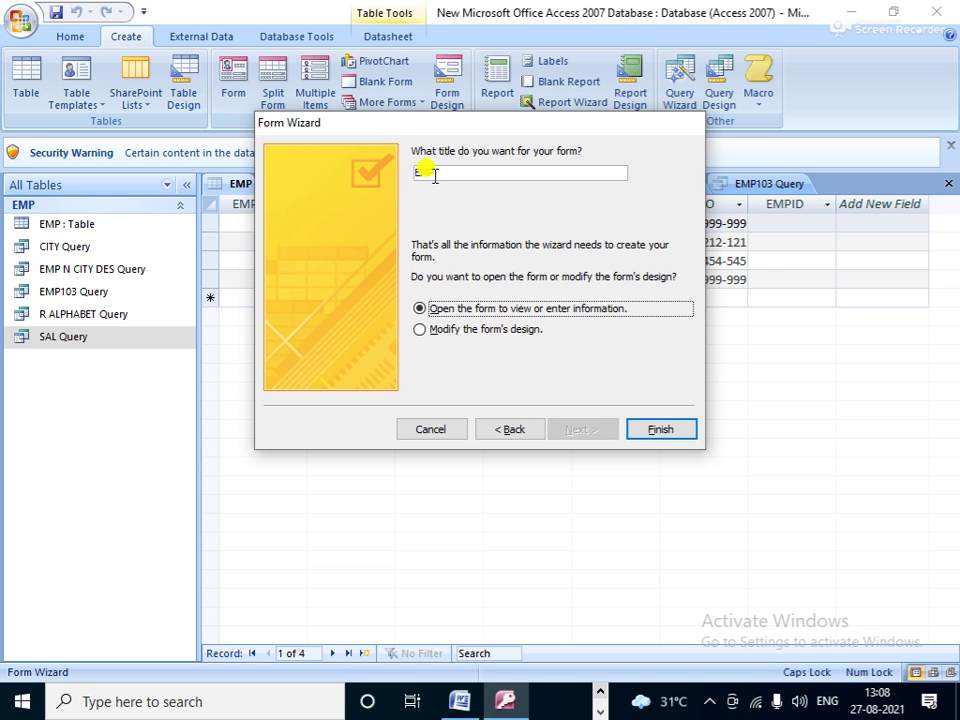
# Step: Title the form 'EMP FORM', choose to modify its design, and finish the wizard
pyautogui.click(436, 173)
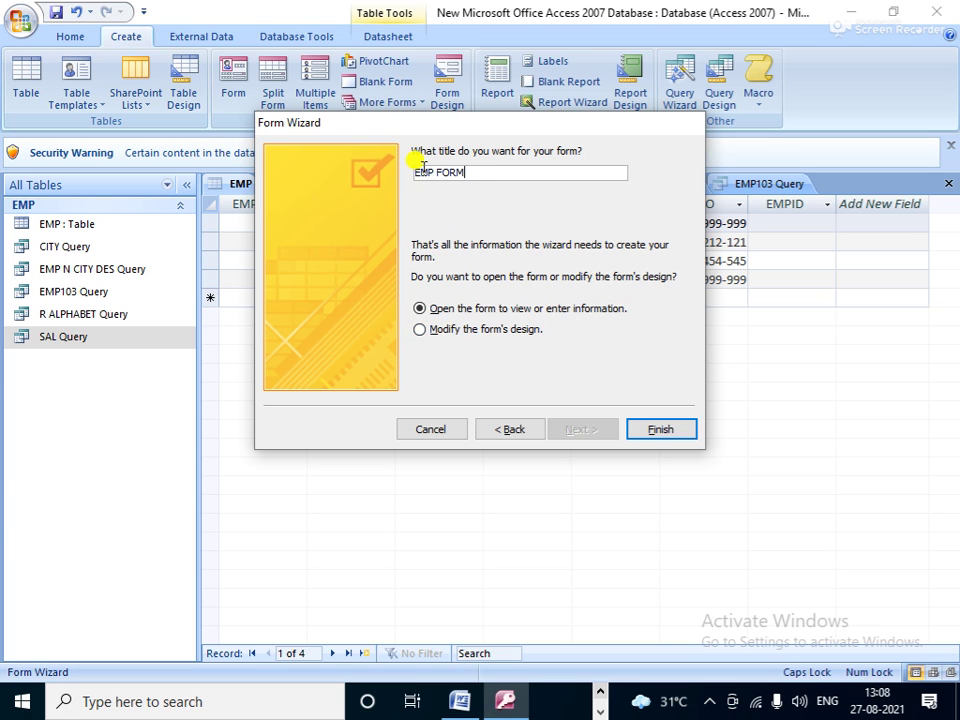
pyautogui.click(452, 332)
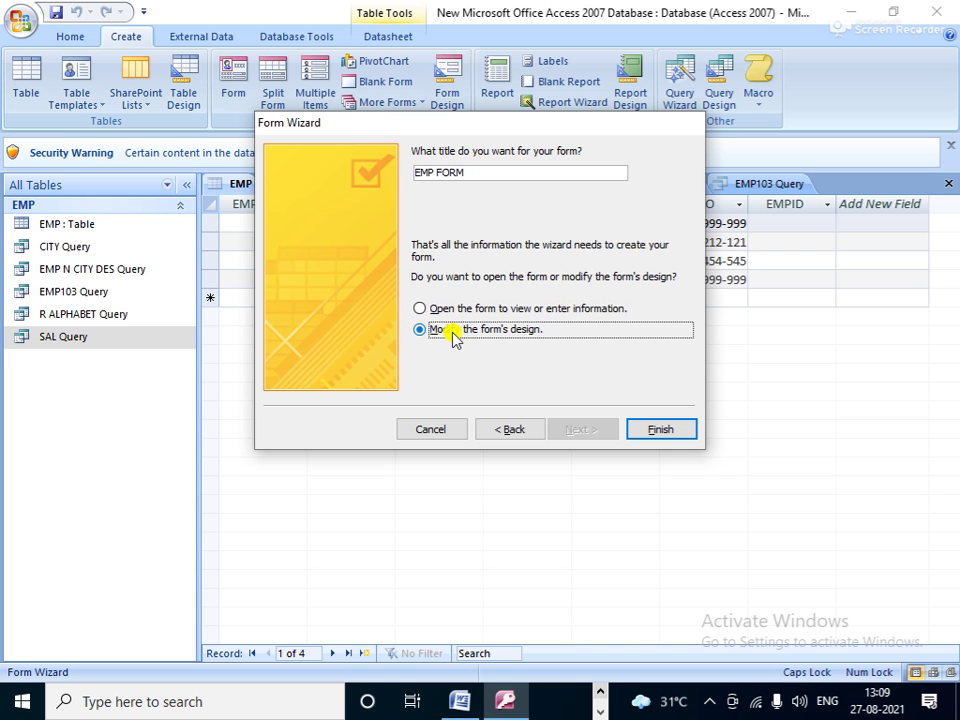
pyautogui.click(660, 430)
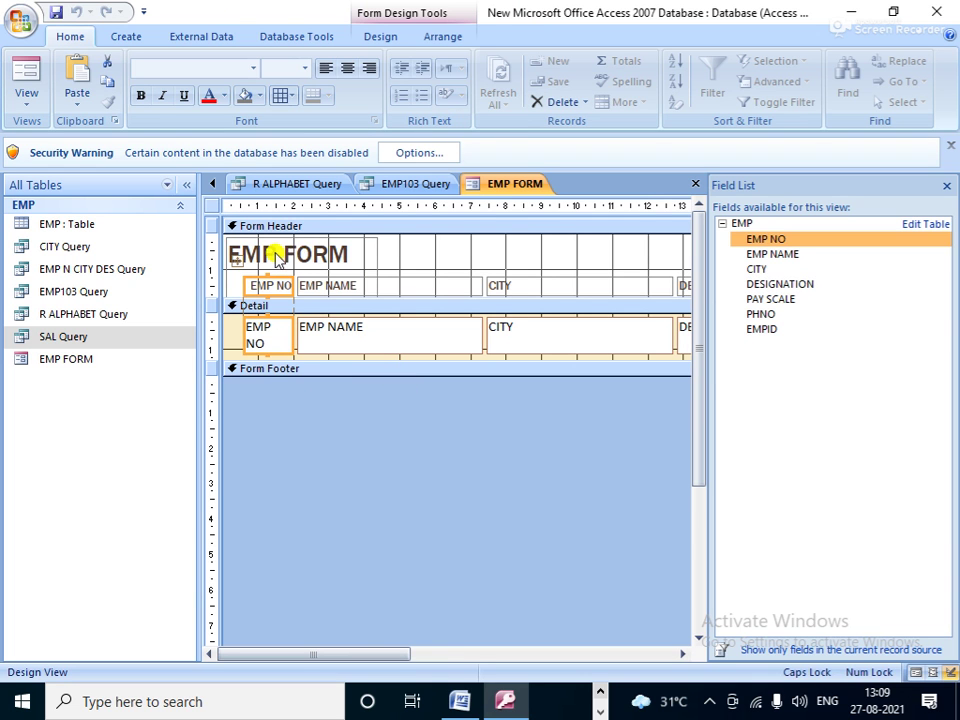
# Step: Edit the form header label text from 'EMP FORM' to 'ABC PVT.COMP'
pyautogui.click(310, 252)
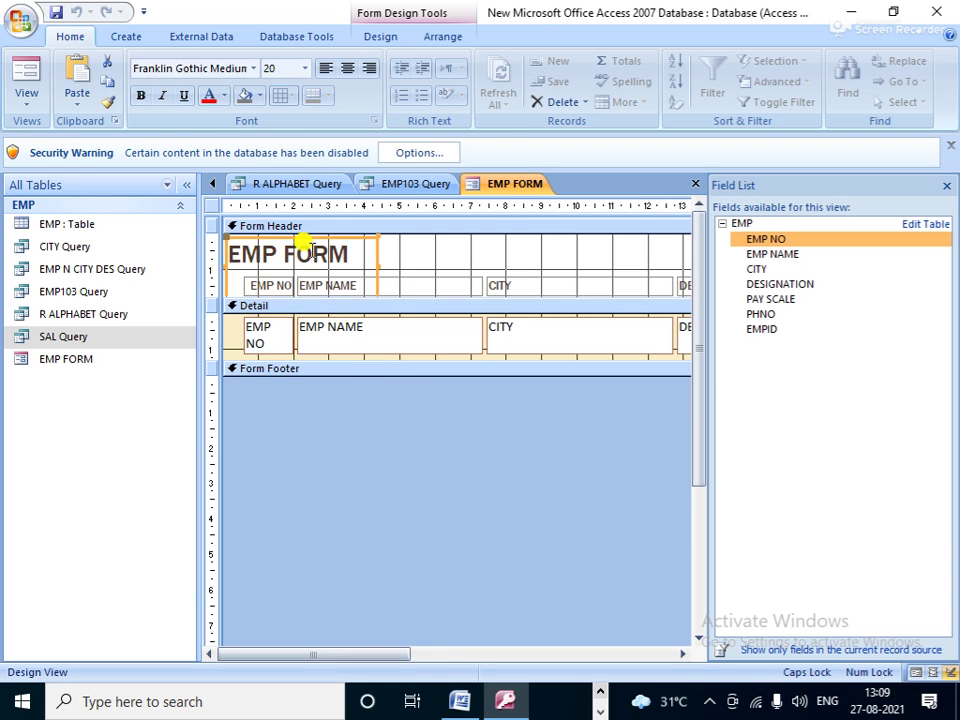
pyautogui.click(365, 270)
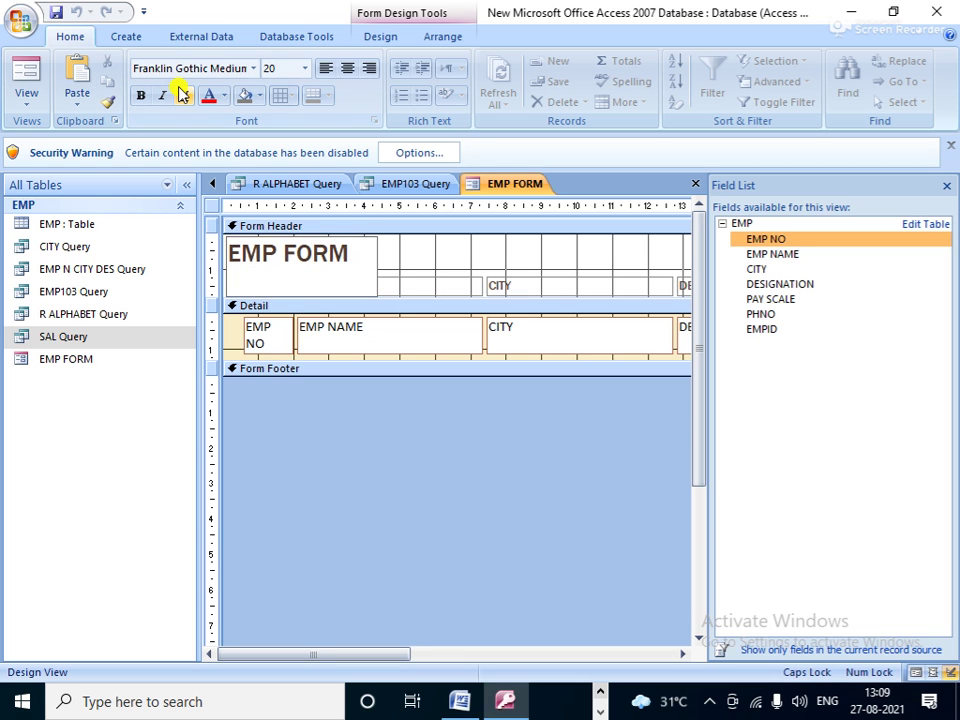
pyautogui.press('BackSpace')
pyautogui.press('BackSpace')
pyautogui.press('BackSpace')
pyautogui.press('BackSpace')
pyautogui.press('BackSpace')
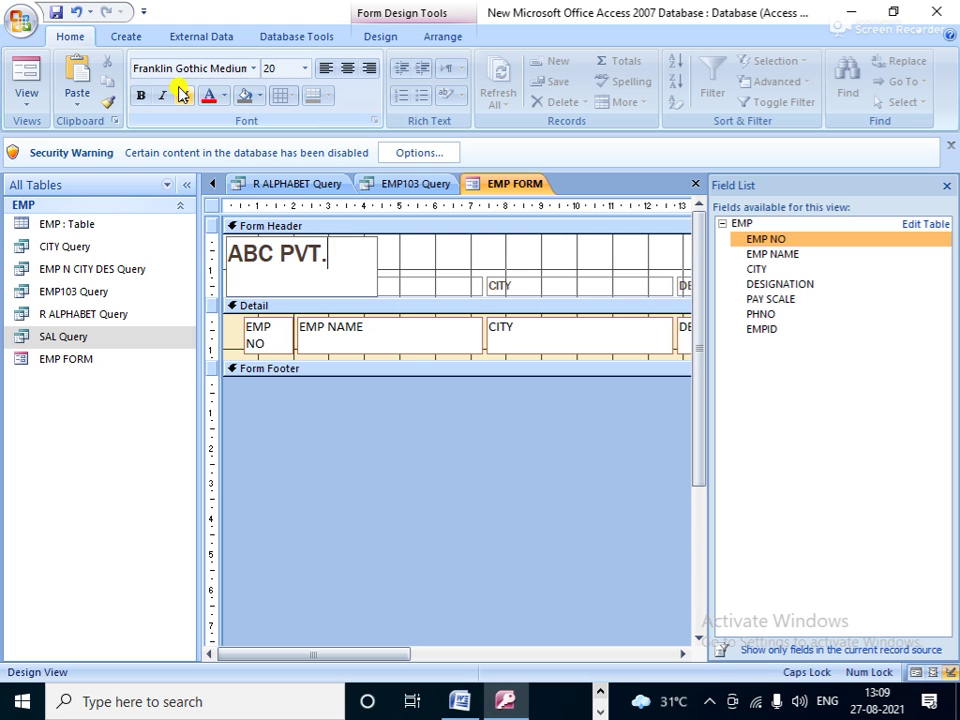
pyautogui.write('OMP')
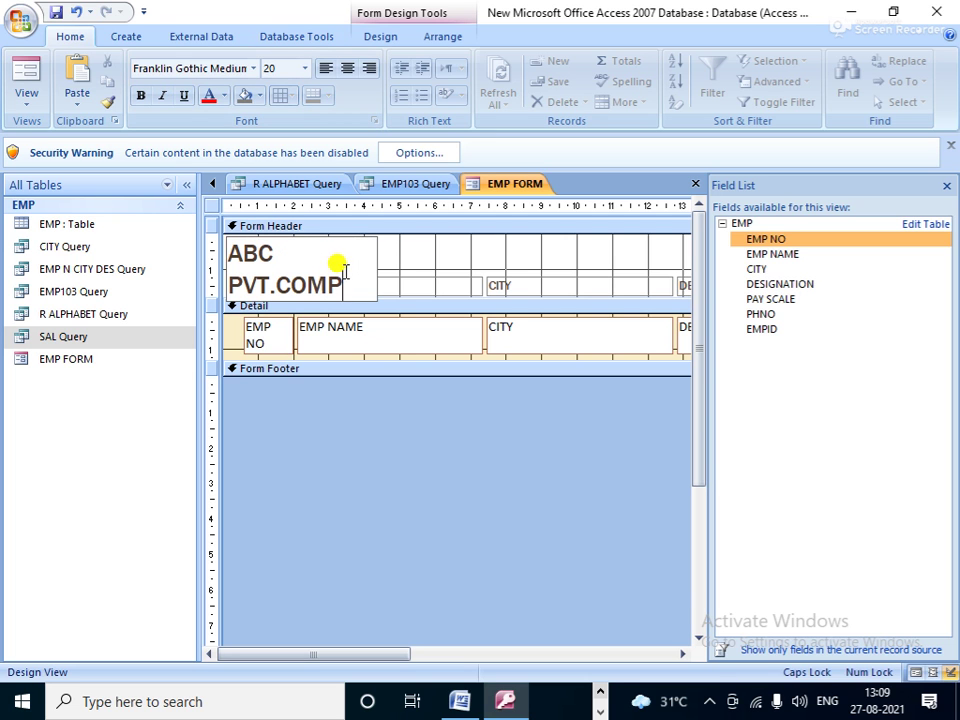
# Step: Set the 'ABC PVT.COMP' header title to font size 12
pyautogui.moveTo(228, 252); pyautogui.dragTo(354, 280)
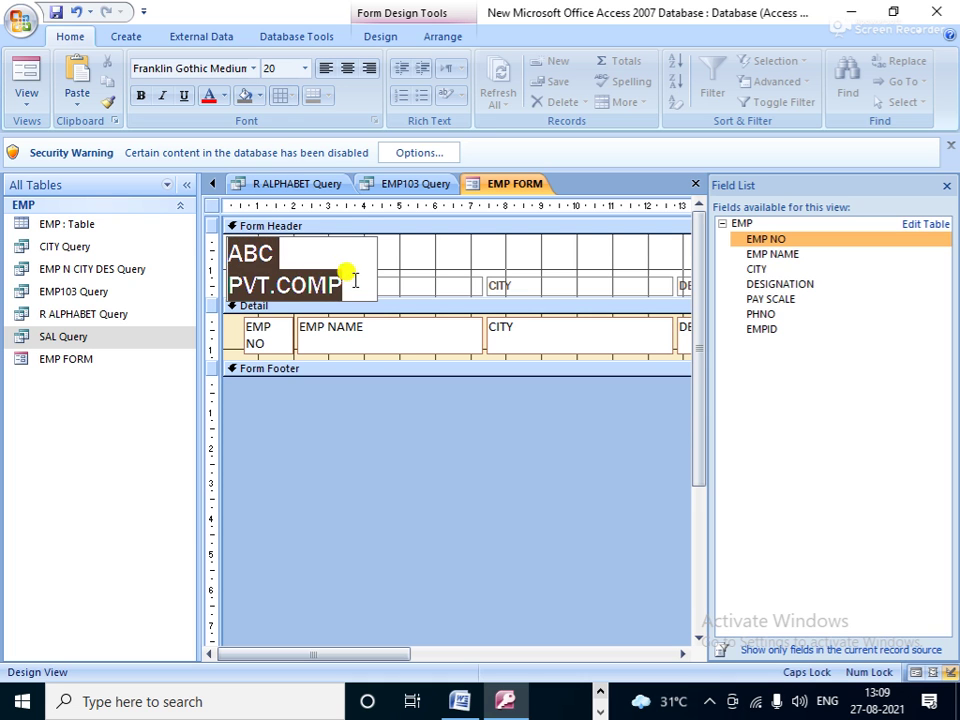
pyautogui.click(304, 68)
pyautogui.click(275, 153)
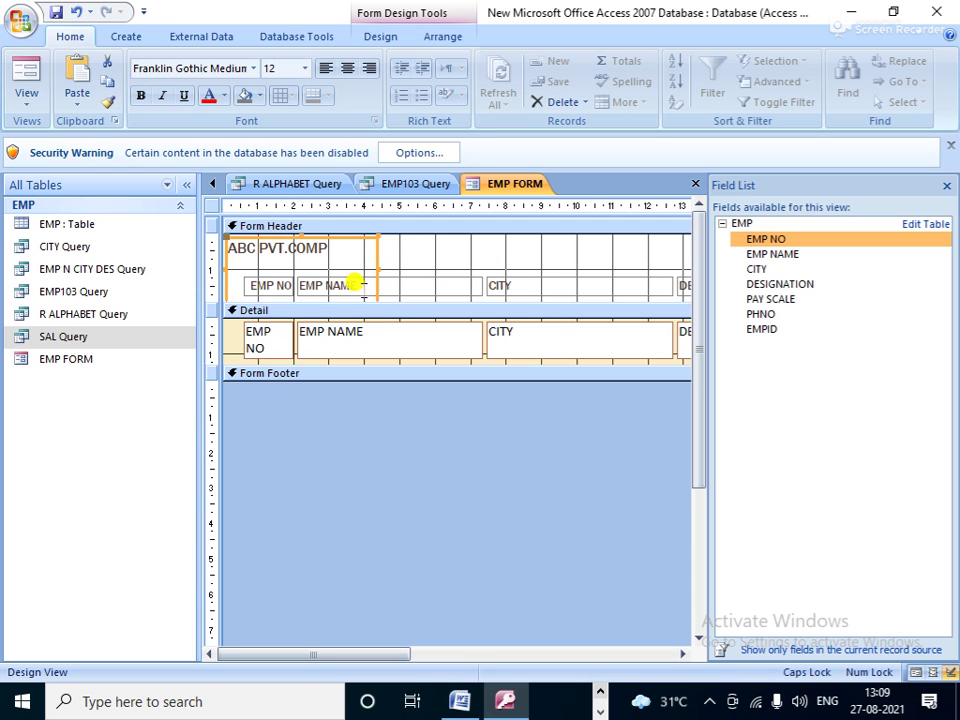
pyautogui.moveTo(328, 246); pyautogui.dragTo(206, 251)
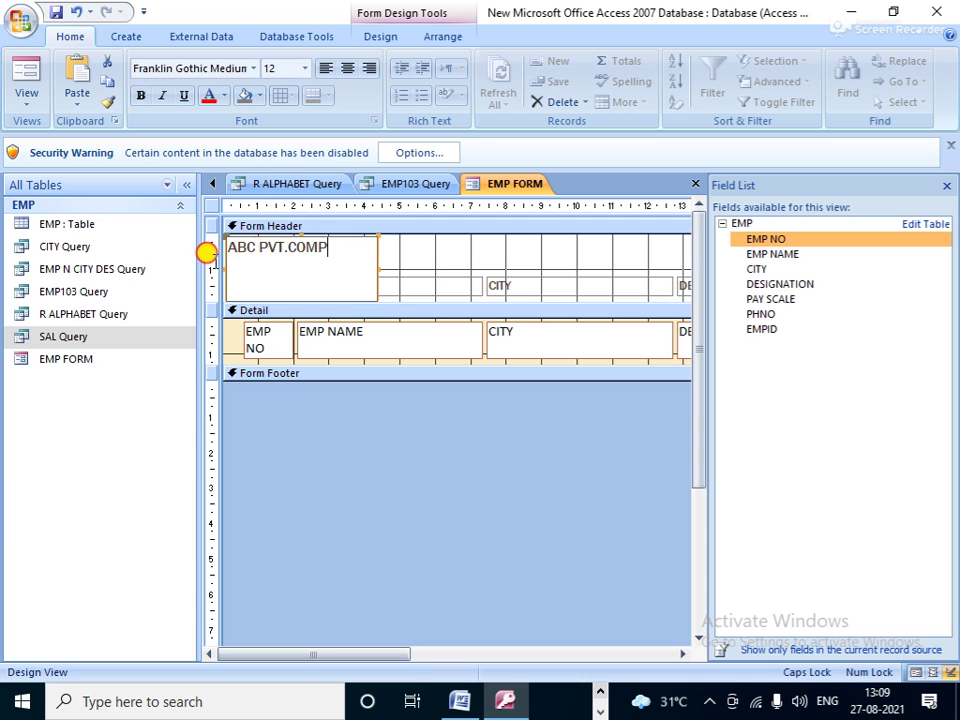
# Step: Give the 'ABC PVT.COMP' title red font colour and bold formatting
pyautogui.click(225, 96)
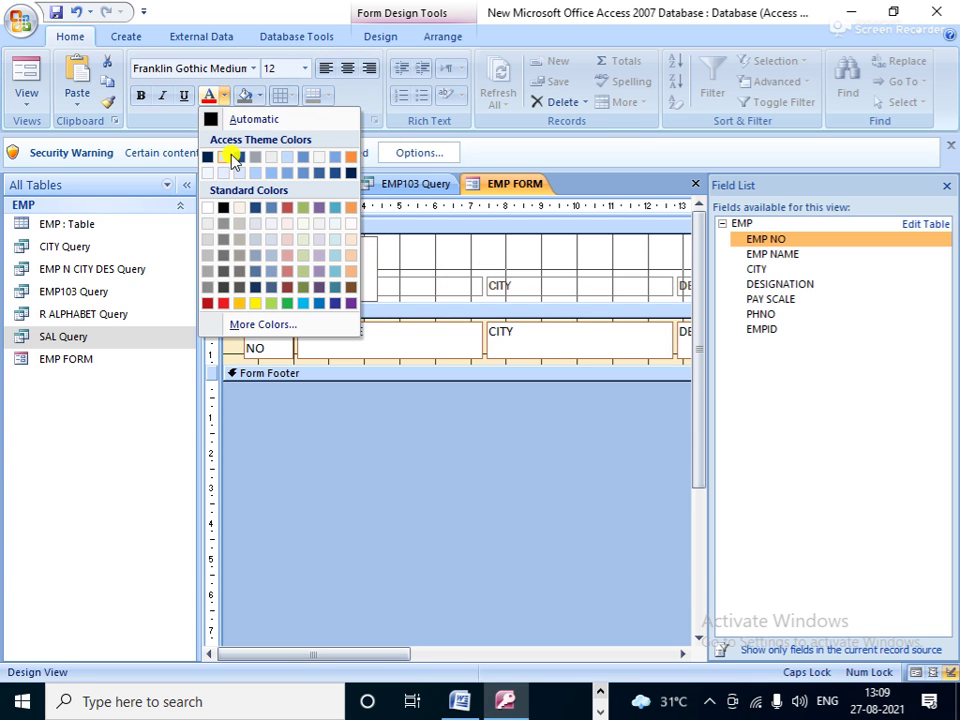
pyautogui.click(223, 302)
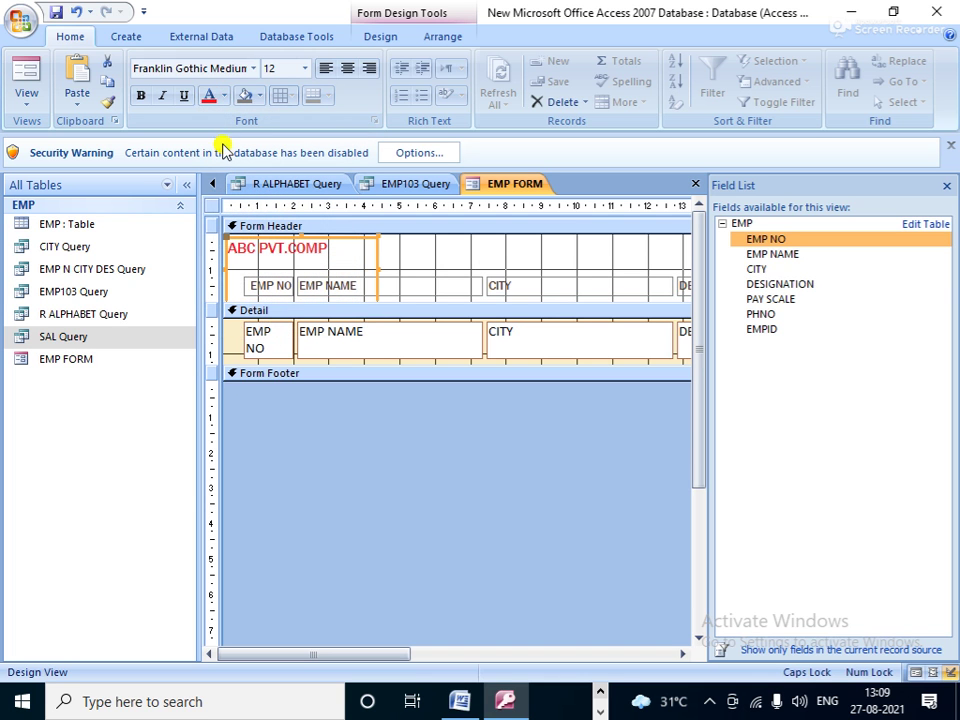
pyautogui.click(140, 96)
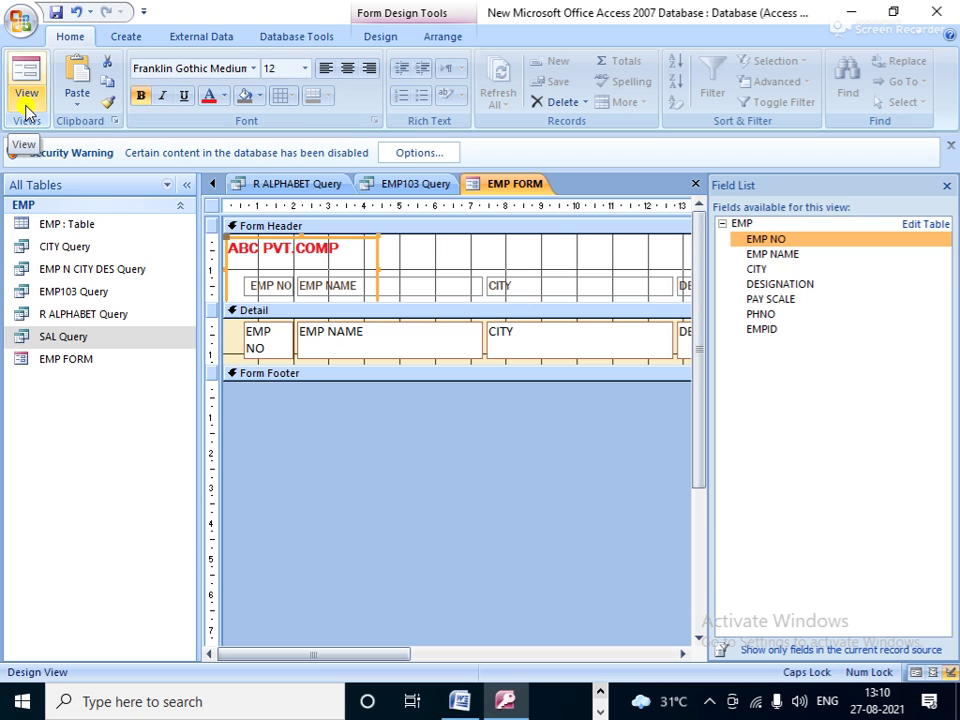
pyautogui.click(27, 110)
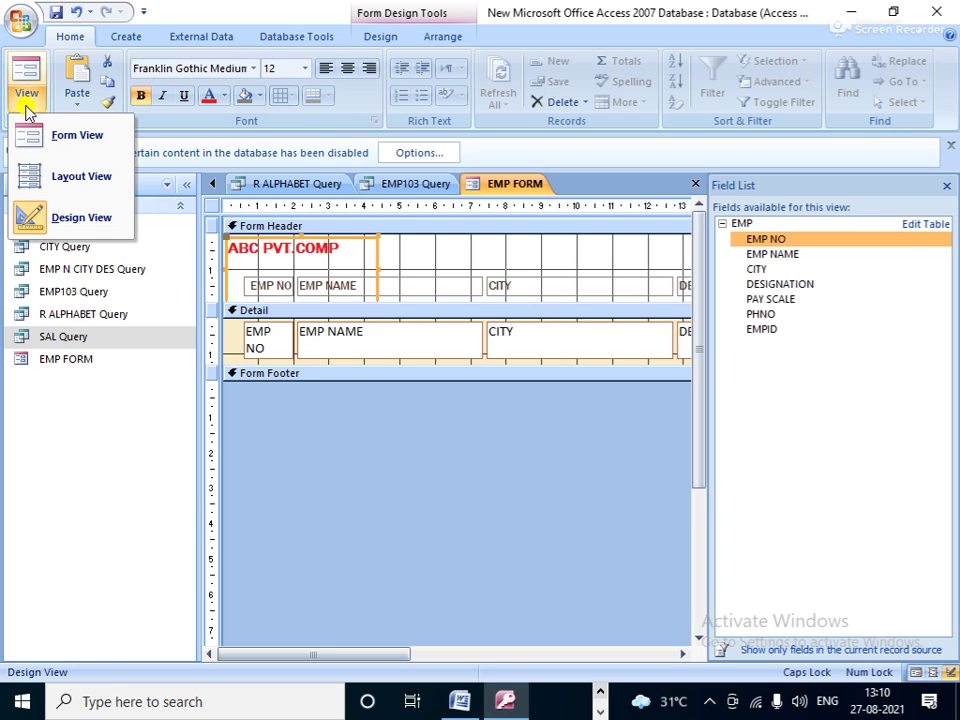
# Step: Switch EMP FORM to Form View and step past all four employee records to the new record
pyautogui.click(88, 142)
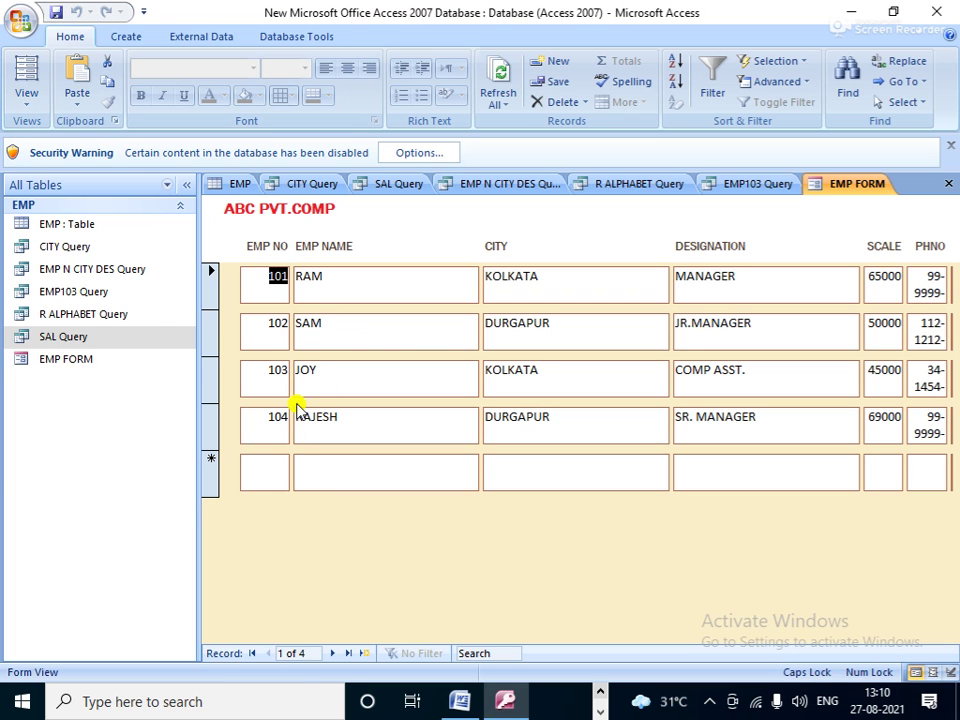
pyautogui.click(337, 655)
pyautogui.click(337, 655)
pyautogui.click(337, 655)
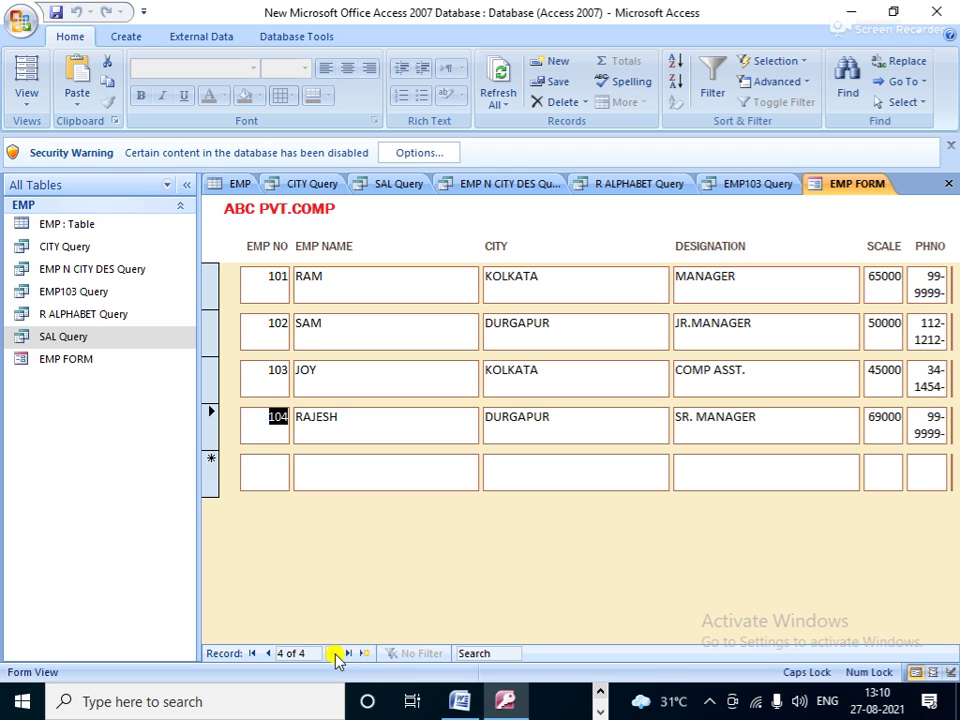
pyautogui.click(337, 655)
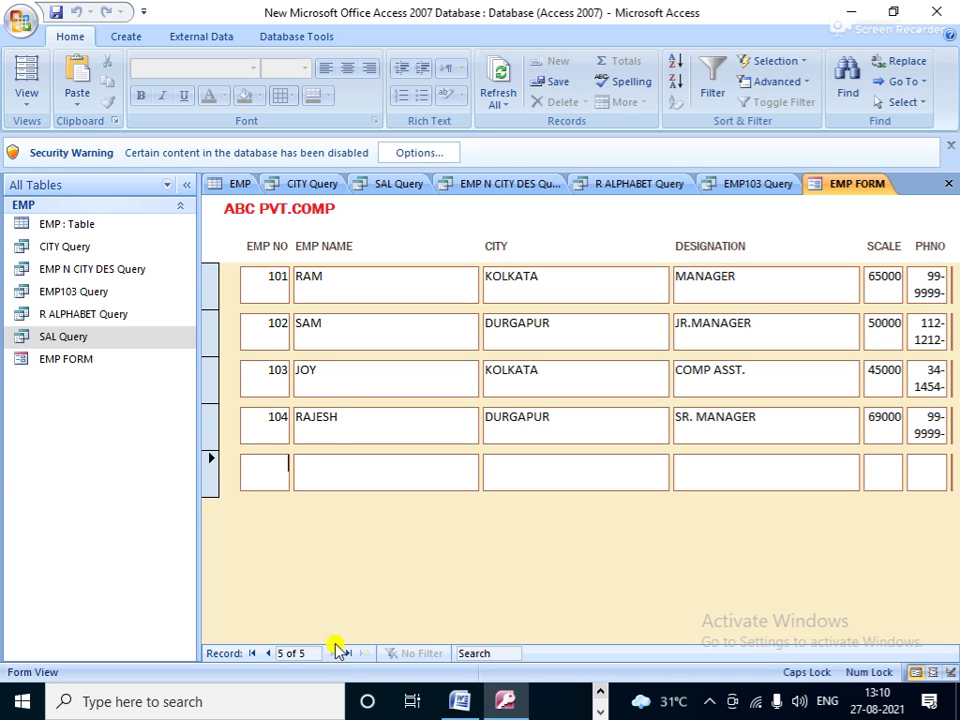